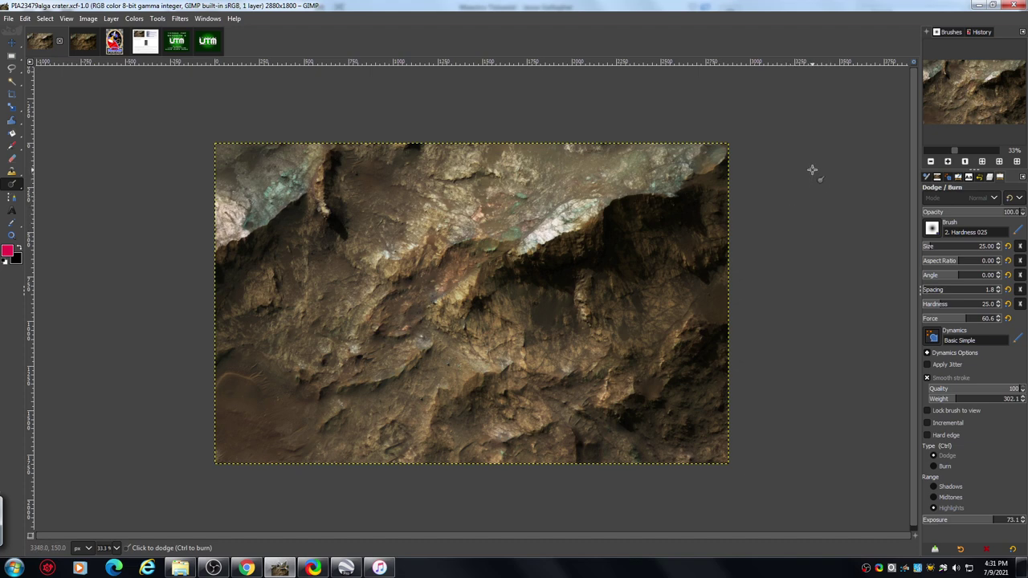
Step: Bring up the captured PIA23479 information page in GIMP and read its product details and caption on Alga Crater
left_click(146, 47)
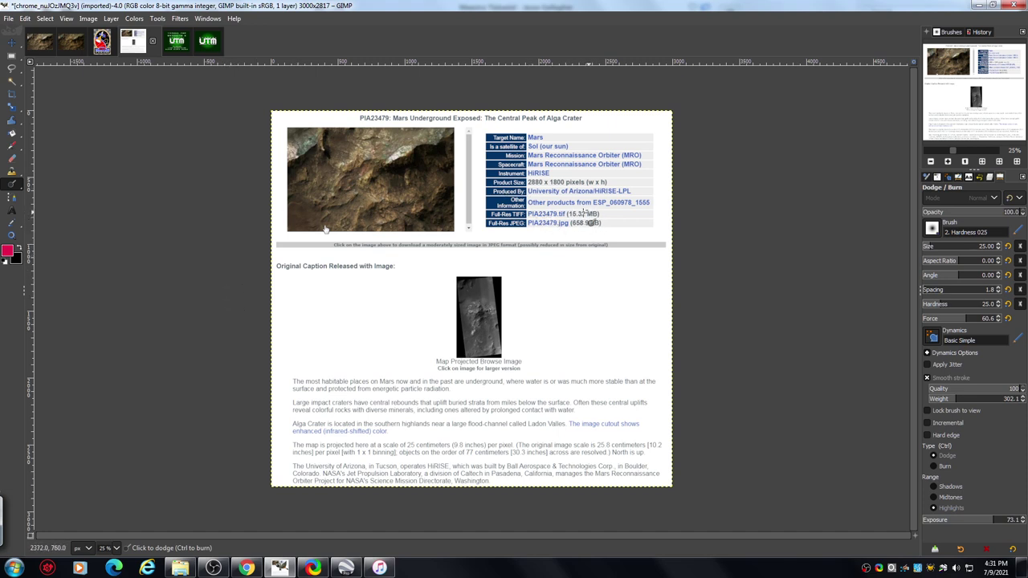
left_click(948, 162)
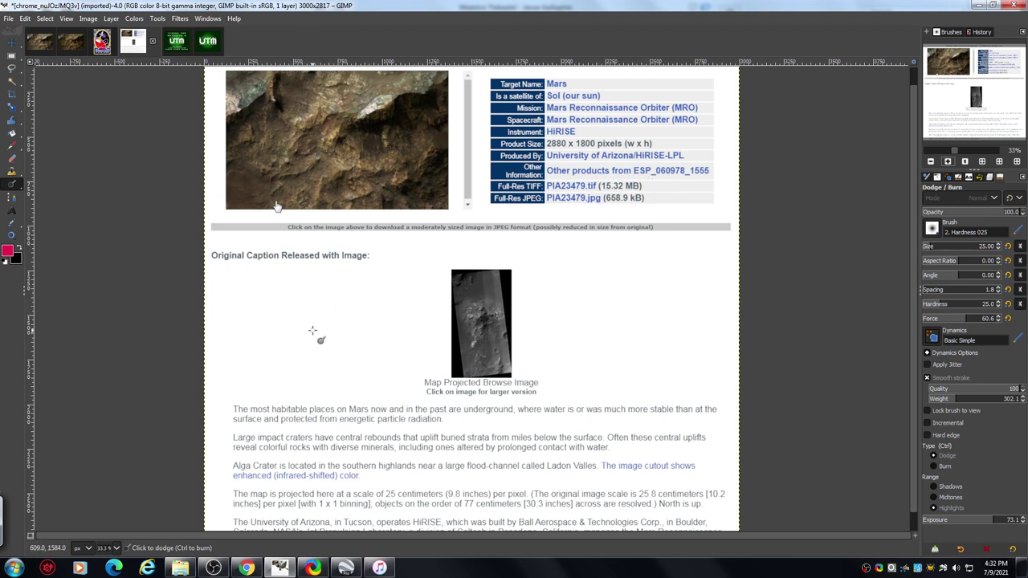
scroll(912, 209, "down", 1)
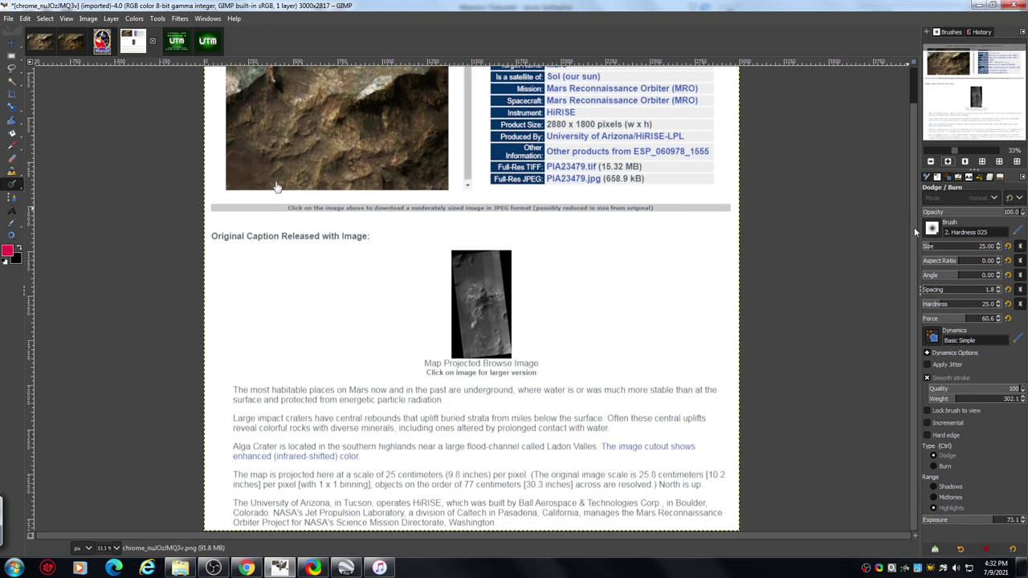
scroll(913, 241, "up", 1)
scroll(913, 217, "up", 2)
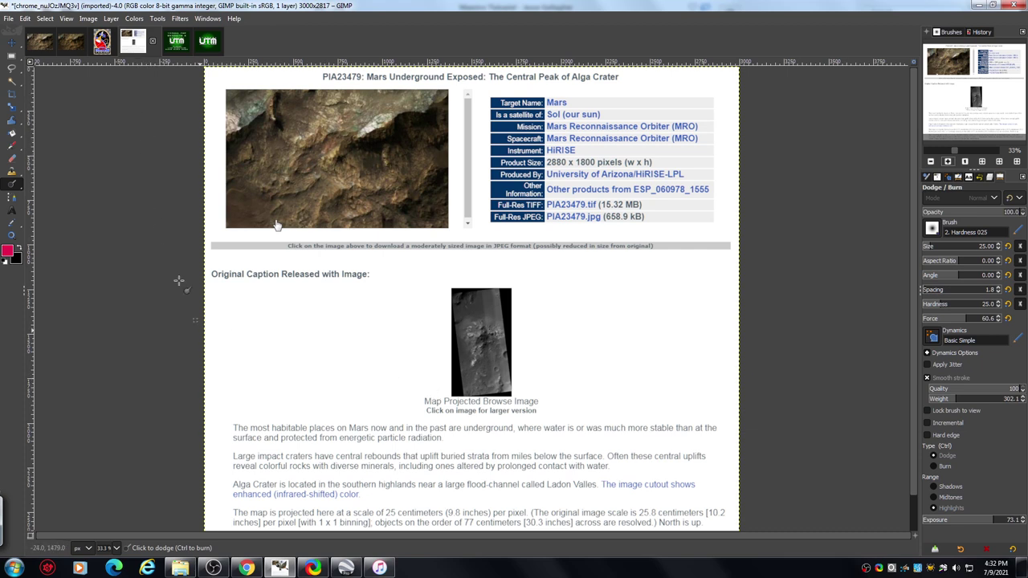
Step: Switch to Chrome and read the HiRISE article on the central peak of Alga Crater
left_click(248, 568)
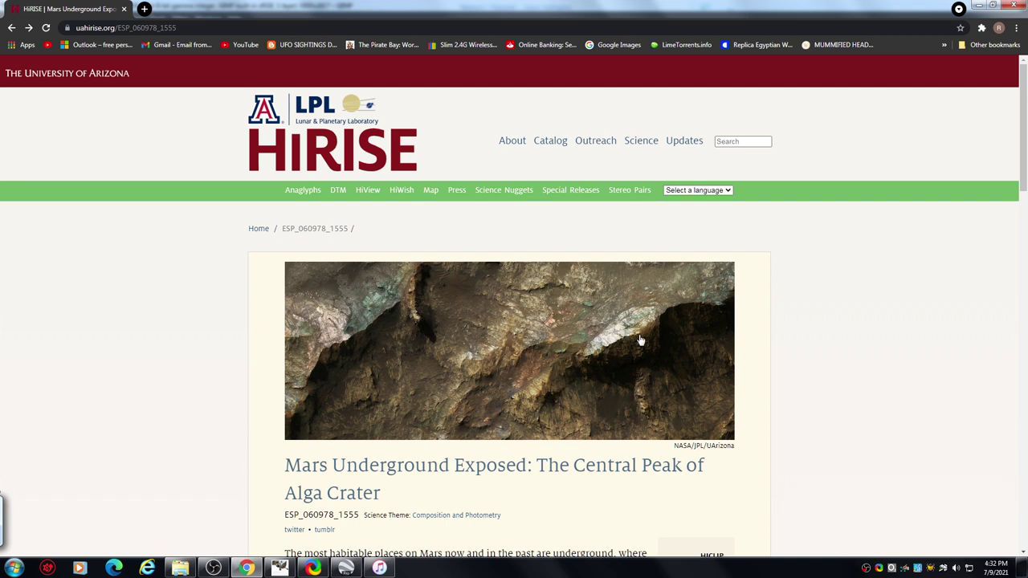
left_click_drag(1025, 158, 1025, 153)
left_click_drag(1025, 126, 1019, 211)
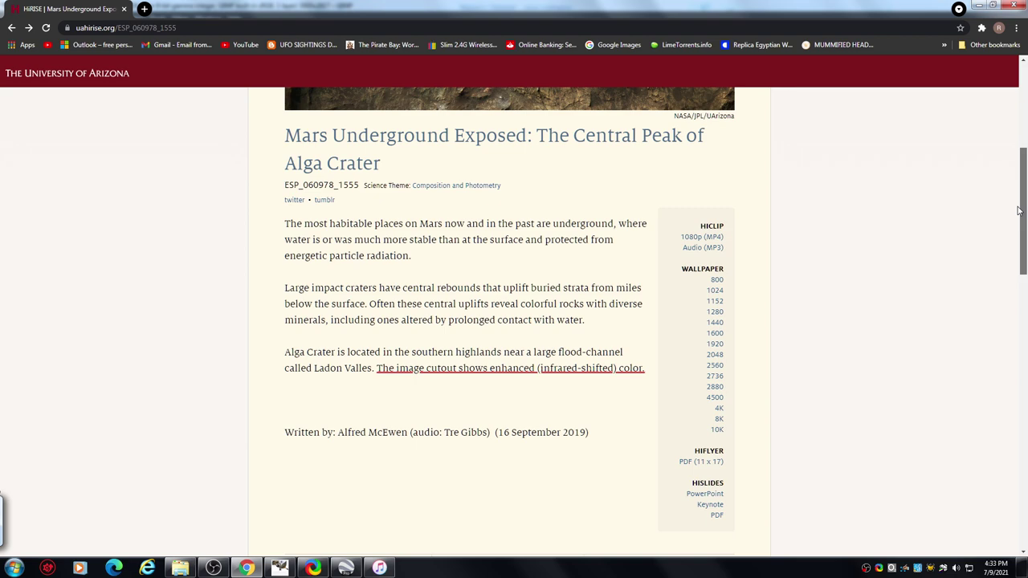
scroll(1022, 206, "down", 1)
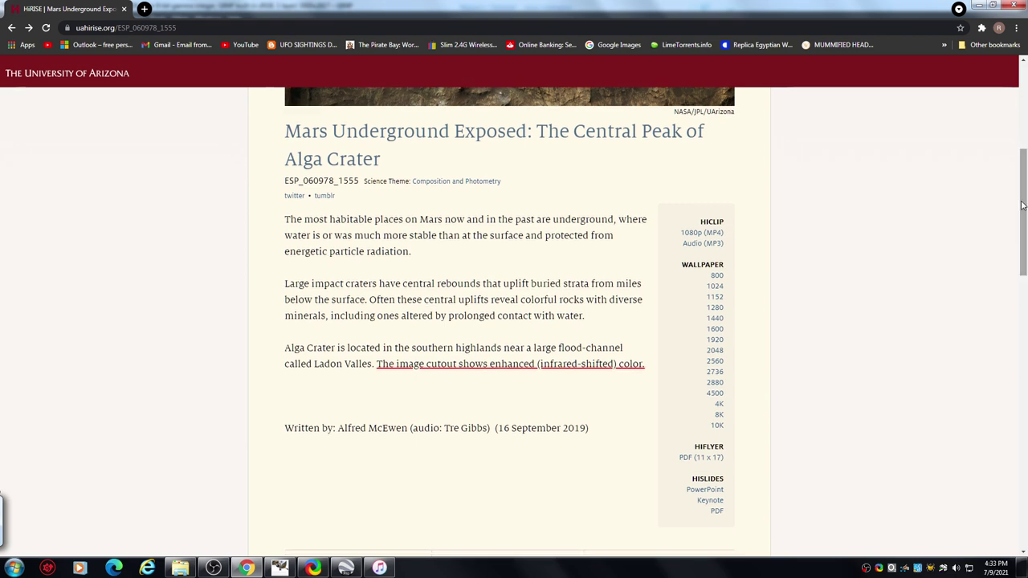
scroll(1025, 199, "down", 1)
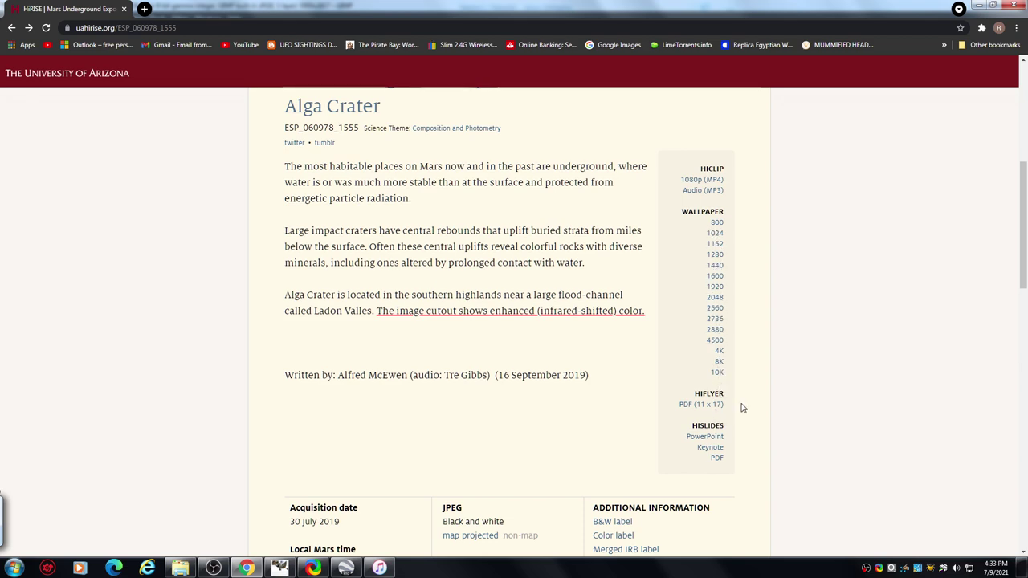
Step: Review the observation's acquisition data and enlarge the location map around the imaged crater by one level
left_click_drag(1024, 209, 1019, 294)
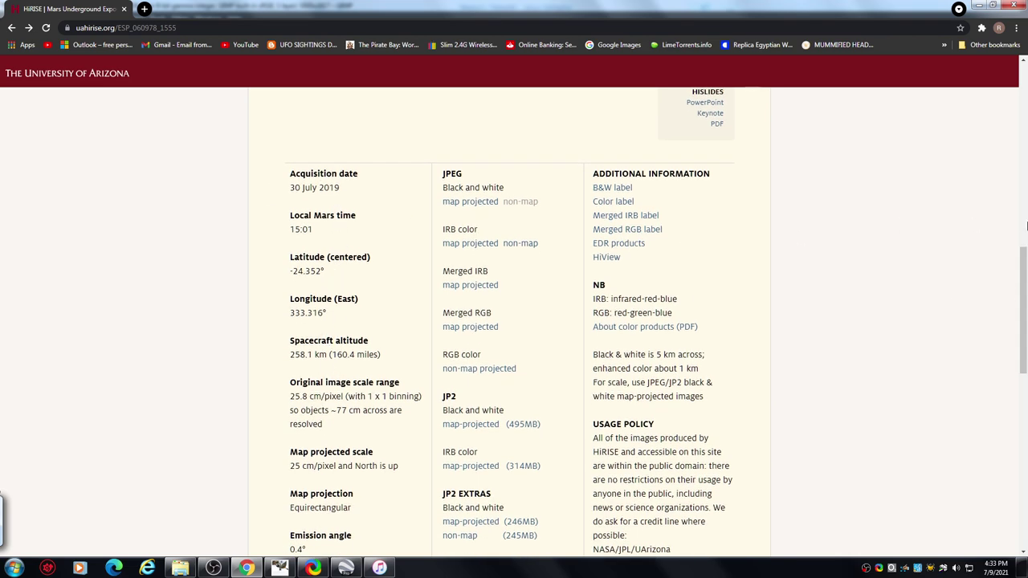
left_click_drag(1024, 278, 1022, 421)
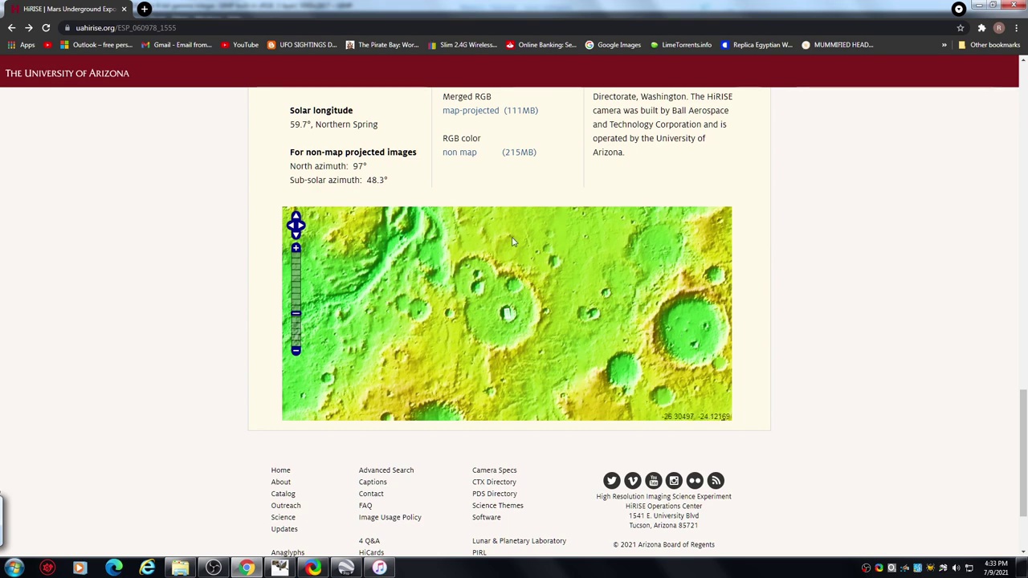
left_click(295, 308)
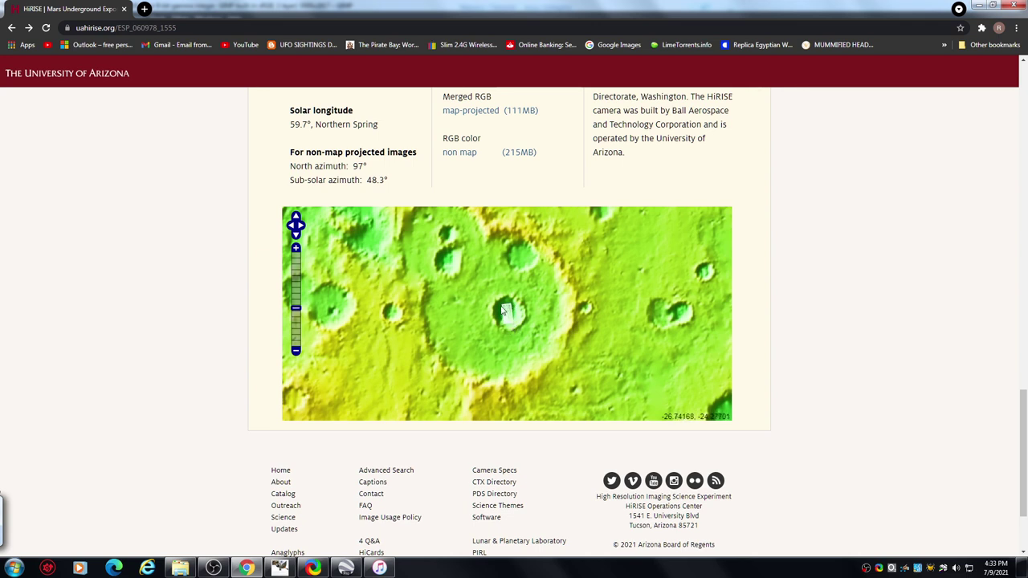
Step: Open the non-map black-and-white JPEG of observation ESP_060978_1555
left_click_drag(1017, 417, 1027, 337)
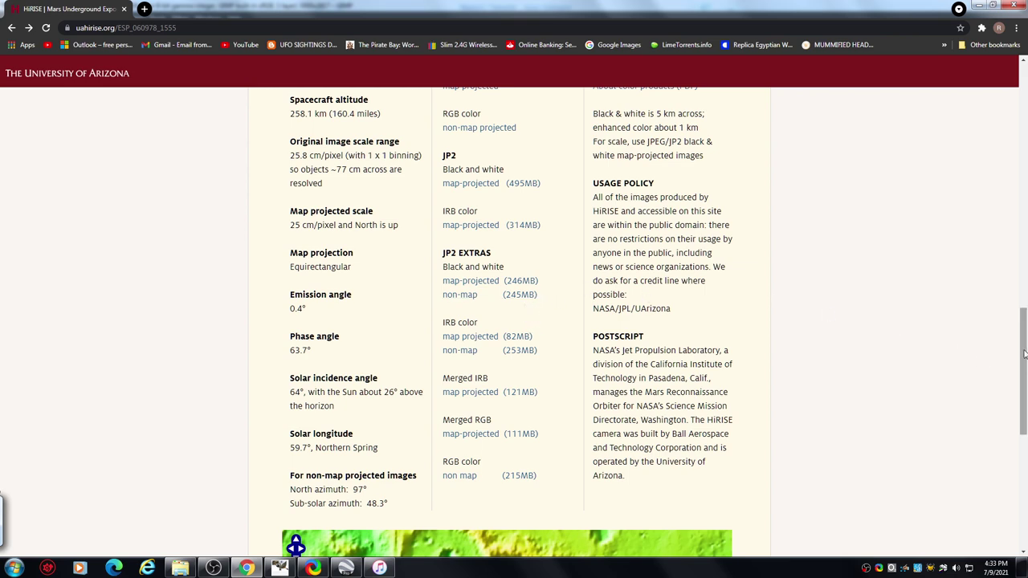
left_click_drag(1025, 355, 1010, 280)
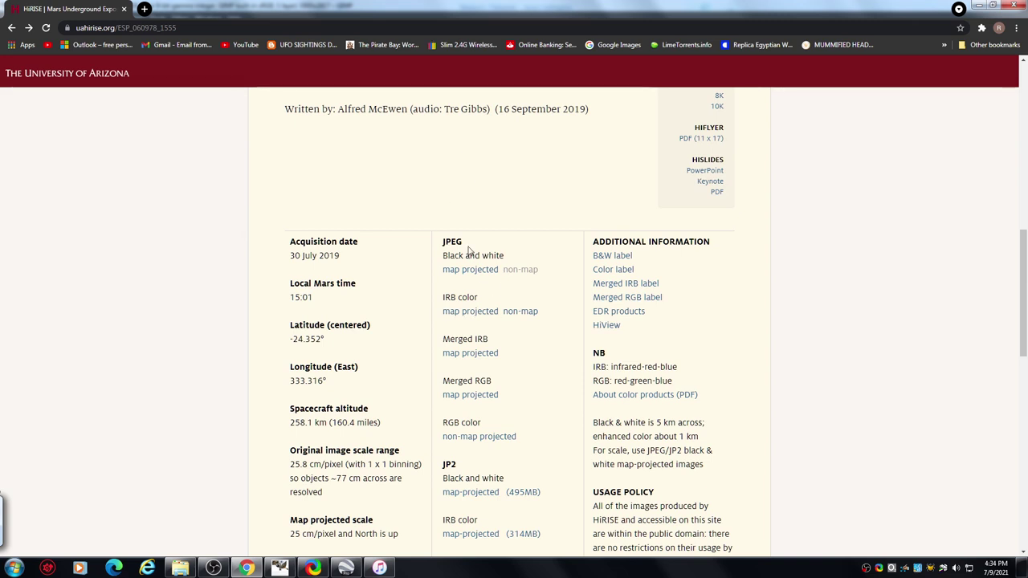
left_click(529, 272)
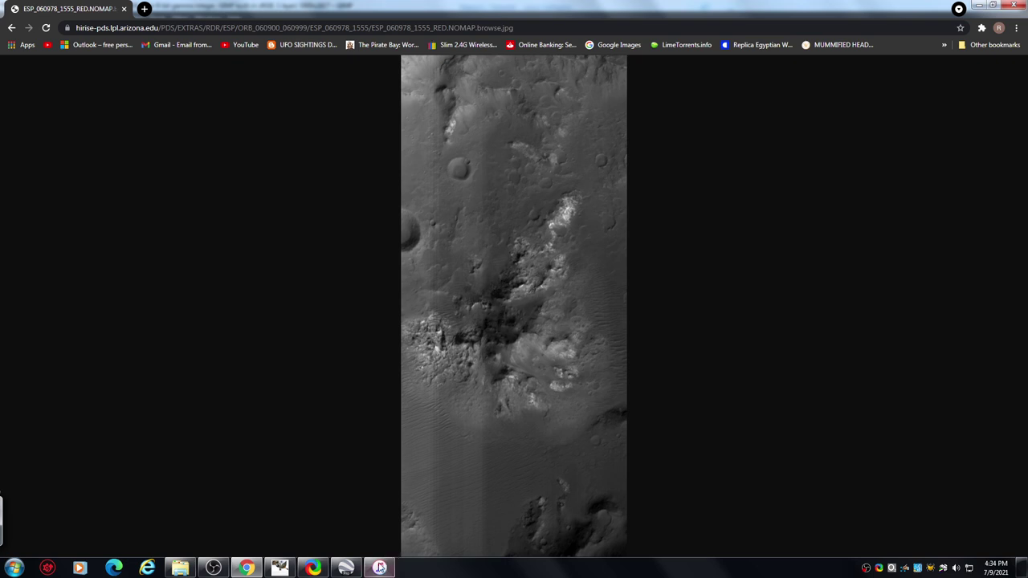
Step: Start playback in iTunes without leaving the crater image
mouse_move(380, 568)
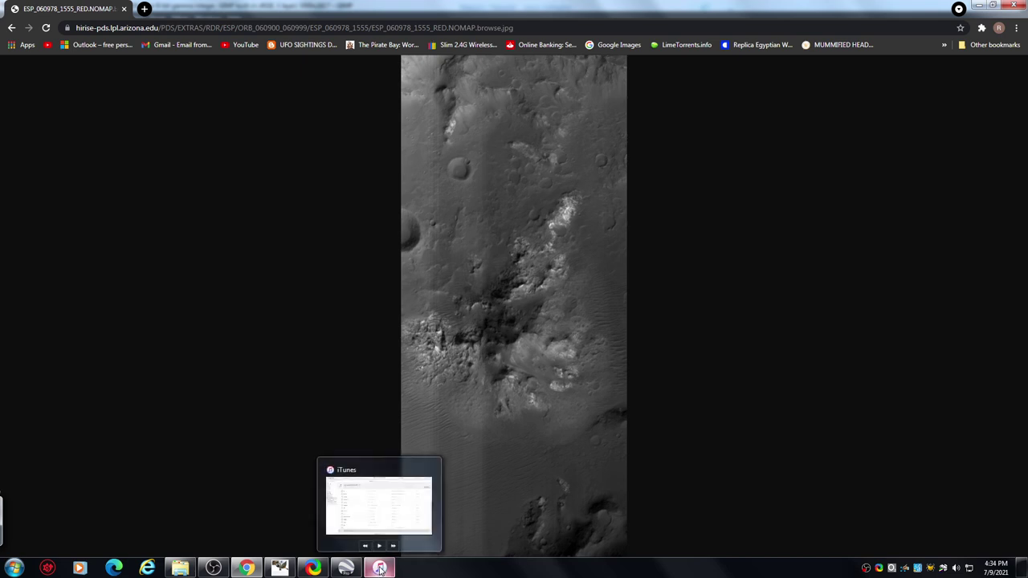
left_click(380, 547)
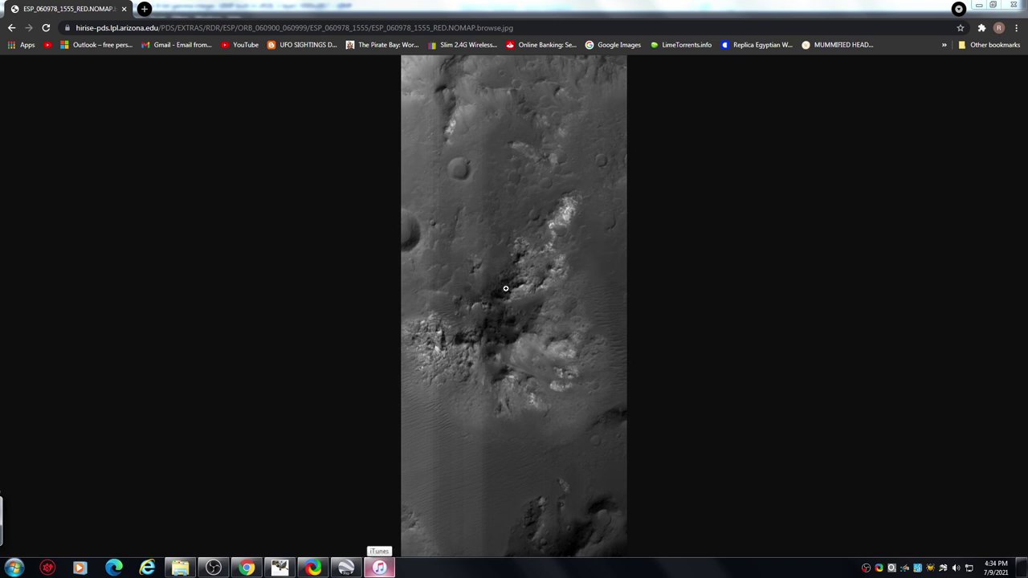
Step: Enlarge the black-and-white crater image to full size and examine the rocky central peak and its surroundings
left_click(558, 323)
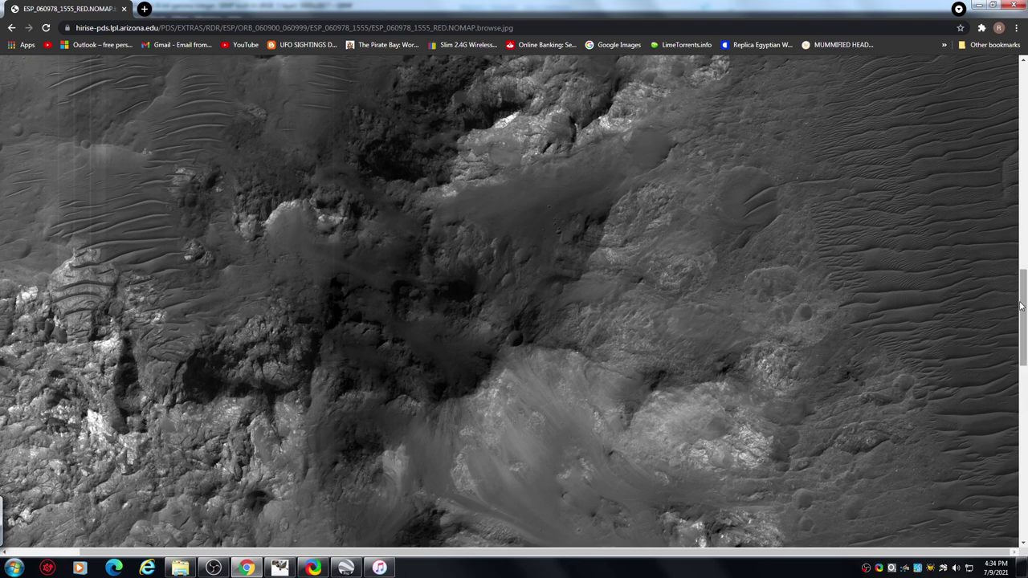
left_click_drag(1022, 305, 1022, 377)
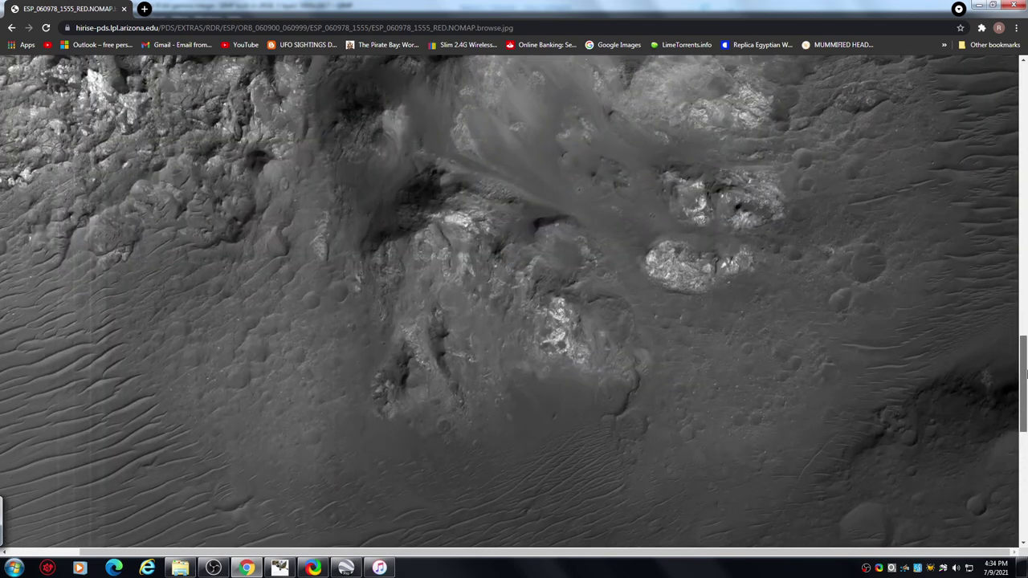
left_click_drag(1026, 372, 994, 313)
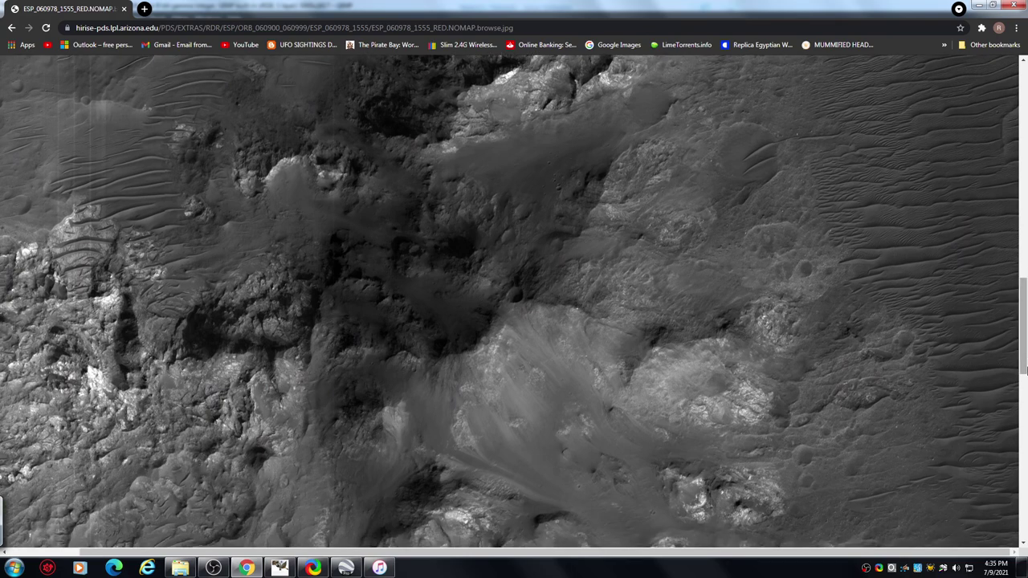
scroll(1025, 348, "up", 5)
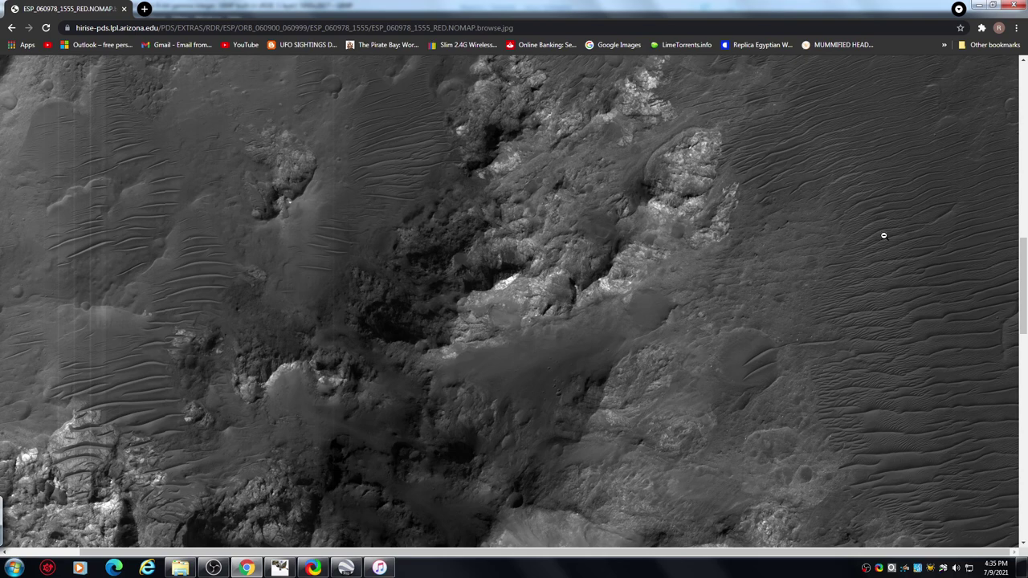
mouse_move(1025, 276)
left_mouse_down()
mouse_move(1024, 102)
mouse_move(1025, 276)
mouse_move(1014, 279)
left_mouse_up()
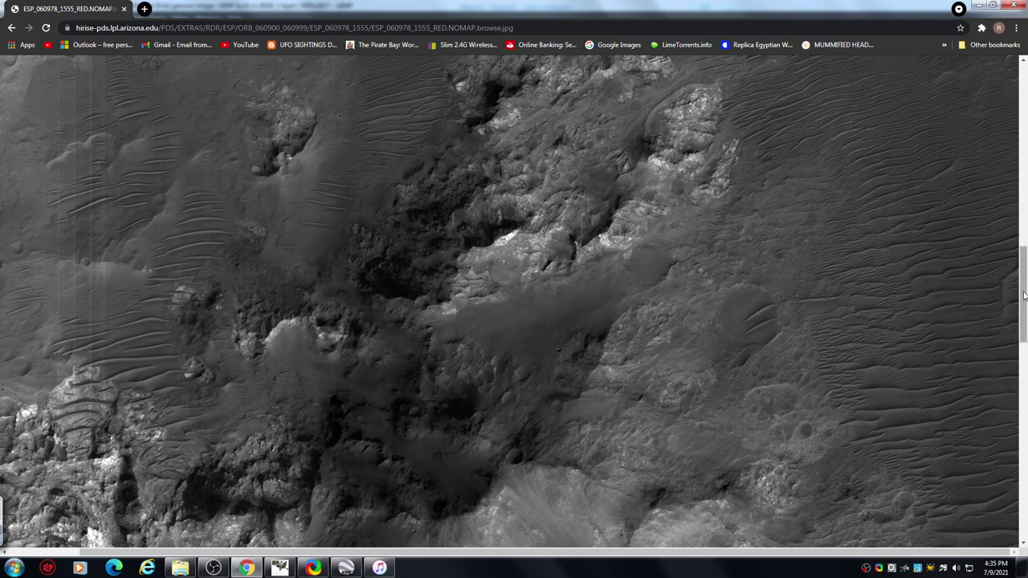
scroll(1014, 295, "up", 1)
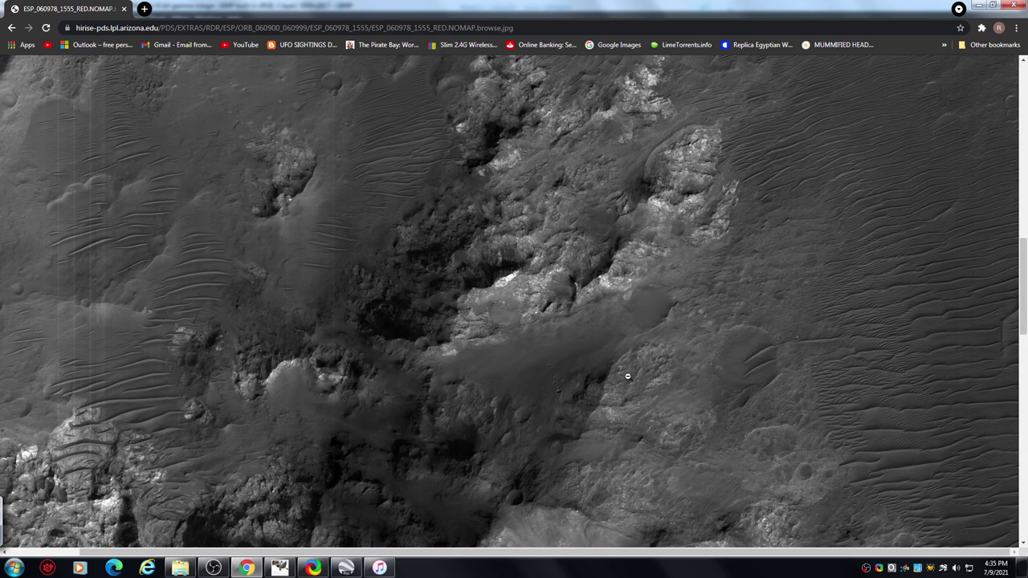
left_click_drag(1025, 289, 1025, 241)
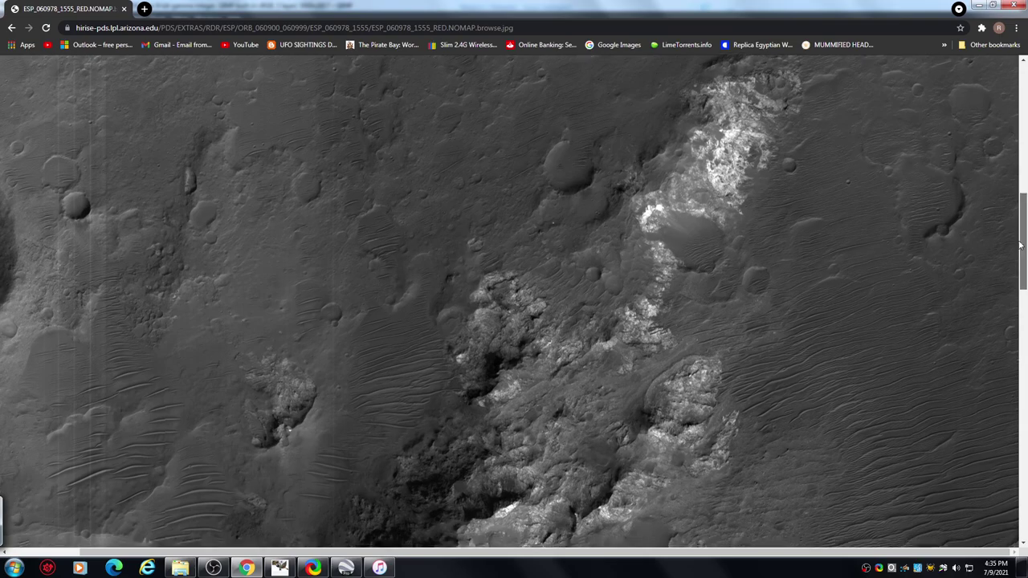
Step: Switch to GIMP, display the colour PIA23479 Alga Crater image and inspect its upper area at 67% zoom
left_click(280, 570)
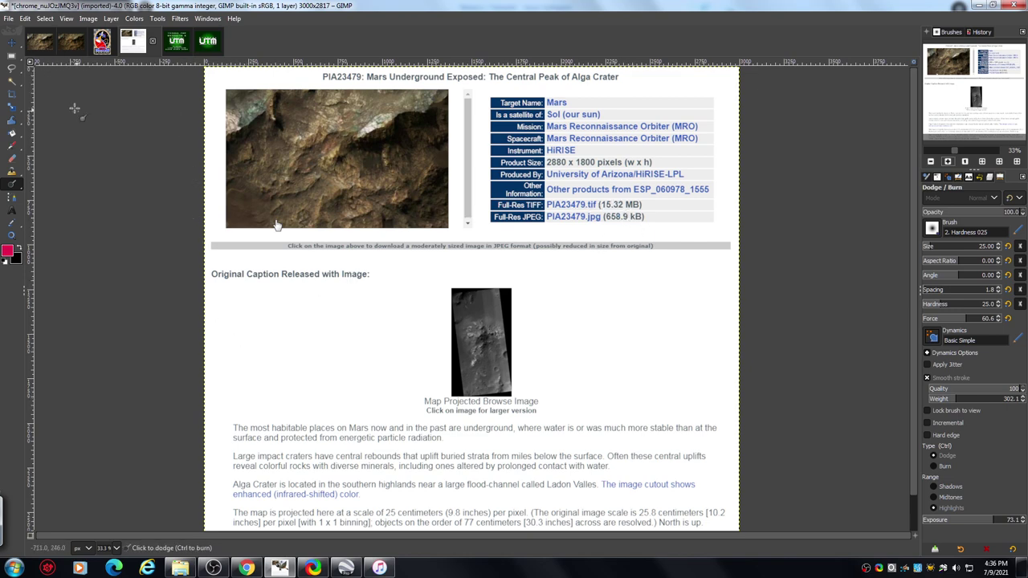
left_click(40, 41)
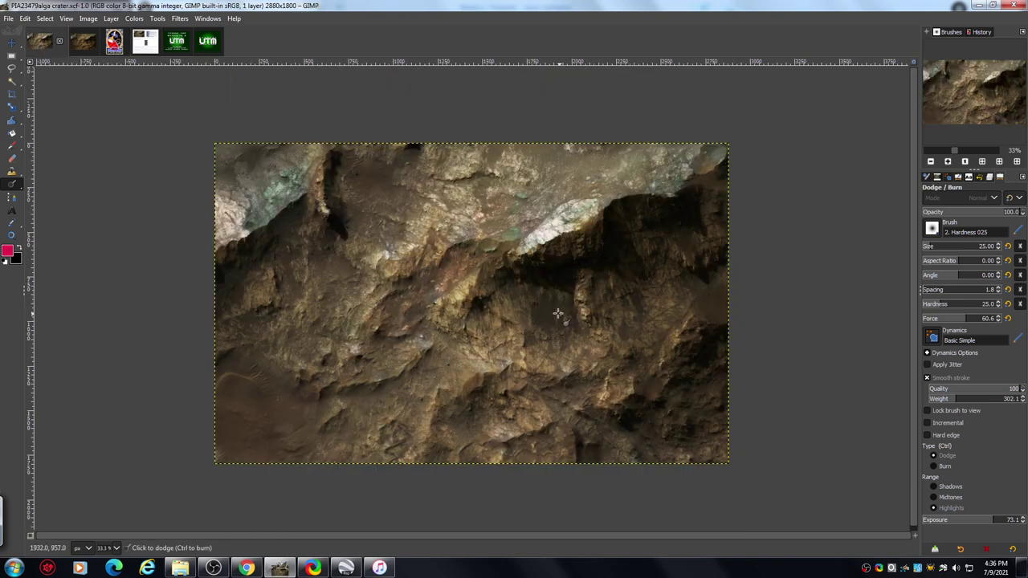
left_click(948, 161)
left_click(948, 161)
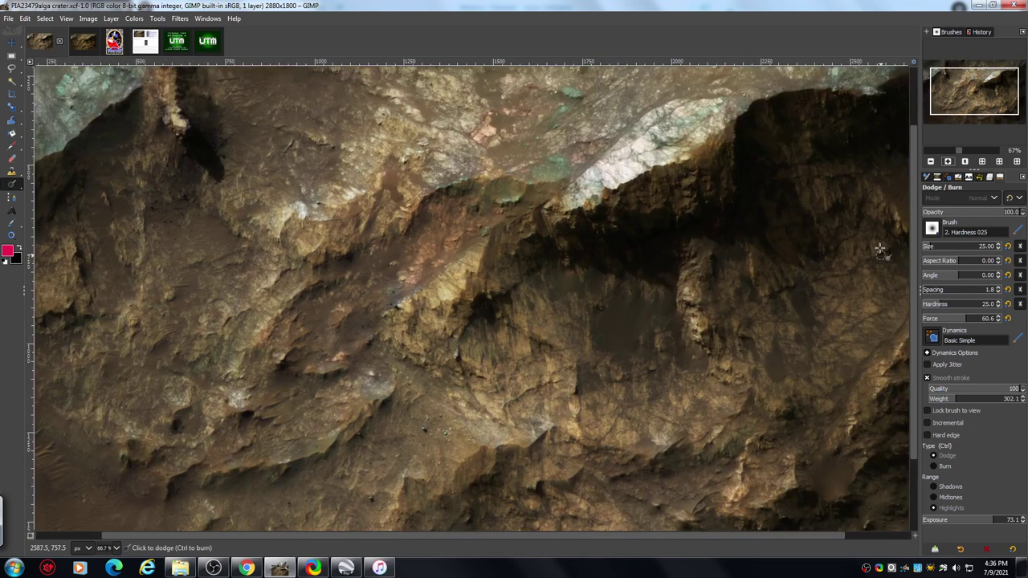
scroll(914, 237, "up", 3)
scroll(914, 222, "up", 2)
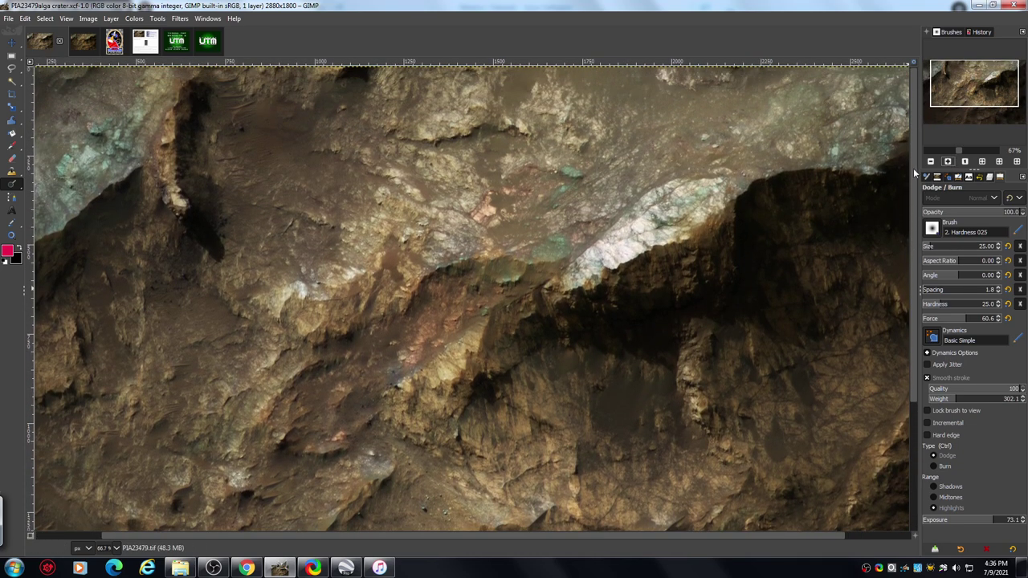
left_click_drag(441, 536, 373, 540)
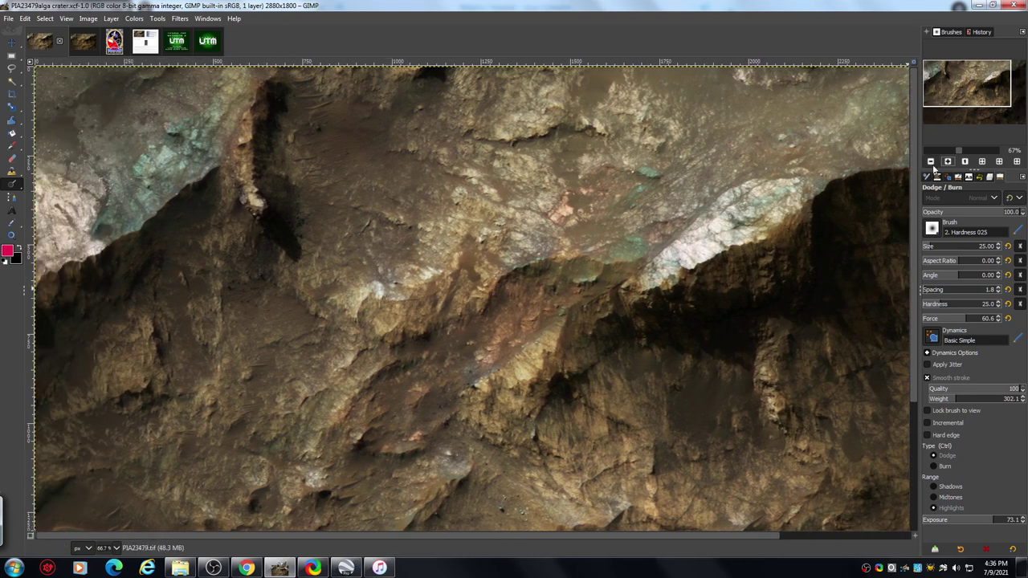
Step: Examine the slope and ridge in the upper middle of the colour crater image at 150% zoom
left_click(931, 163)
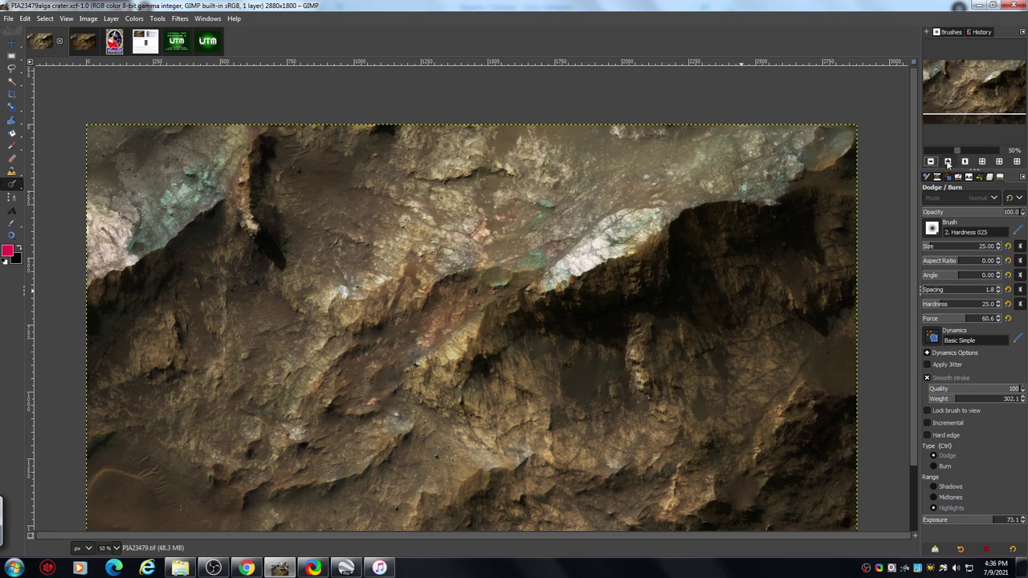
left_click(948, 162)
left_click(948, 162)
left_click(948, 162)
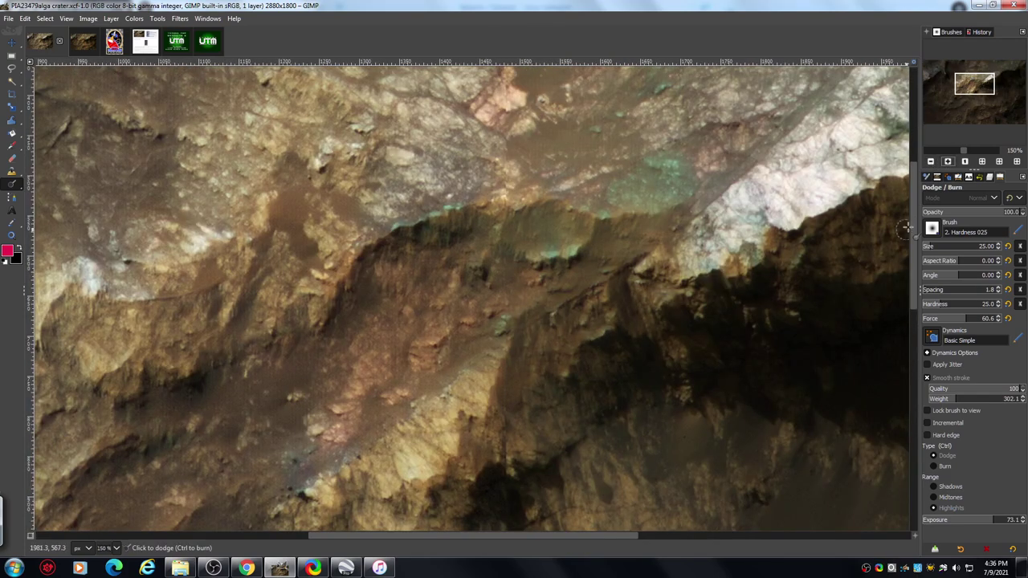
left_click_drag(974, 80, 962, 75)
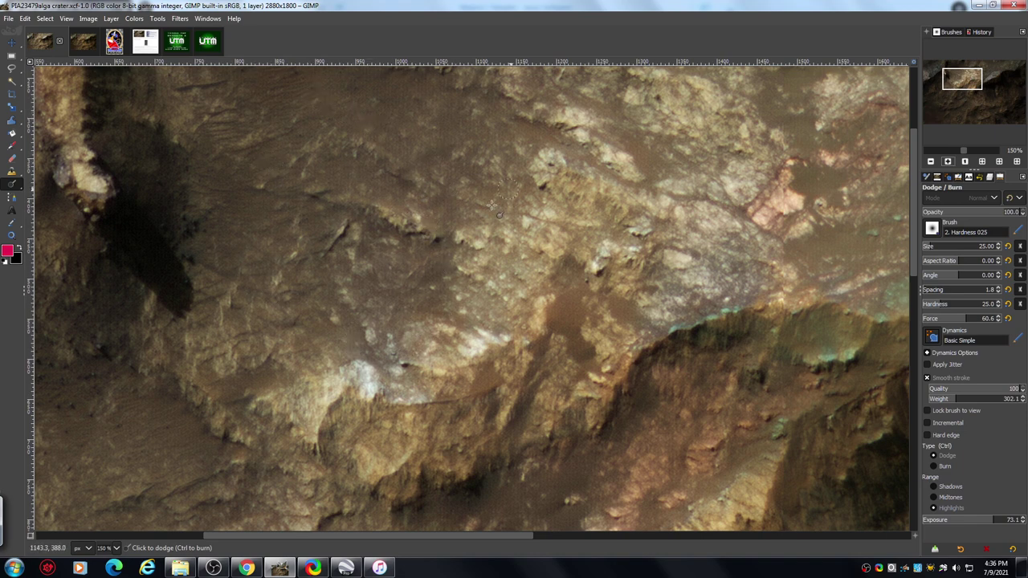
Step: View the colour crater image at 50% zoom down to its lower edge
left_click(931, 162)
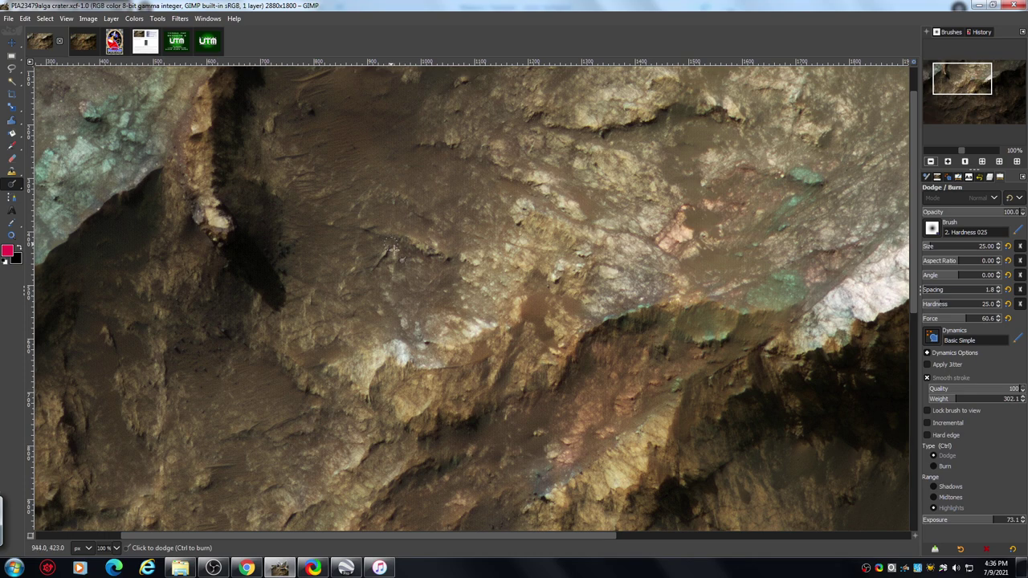
left_click(930, 161)
left_click(930, 162)
left_click_drag(951, 99, 949, 114)
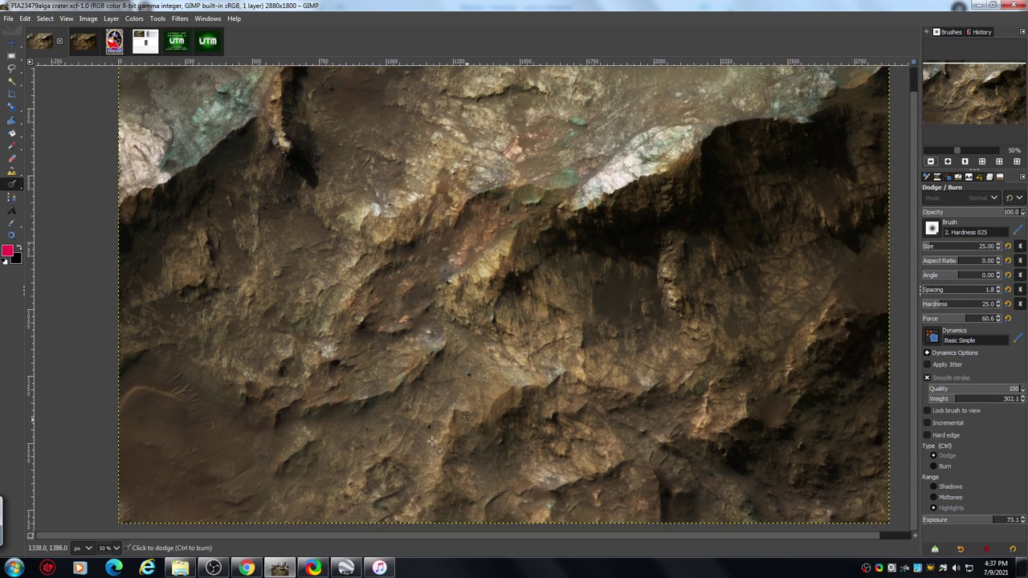
Step: Examine the yellow and reddish outcrop near the middle of the crater image at 200% zoom
left_click(932, 161)
left_click(948, 161)
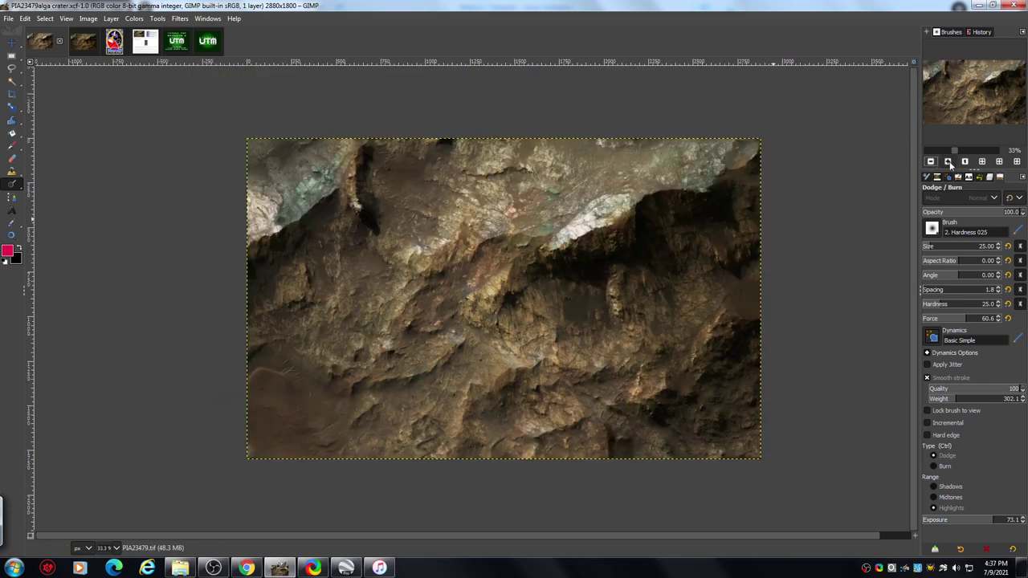
left_click(948, 161)
left_click(948, 162)
left_click(948, 161)
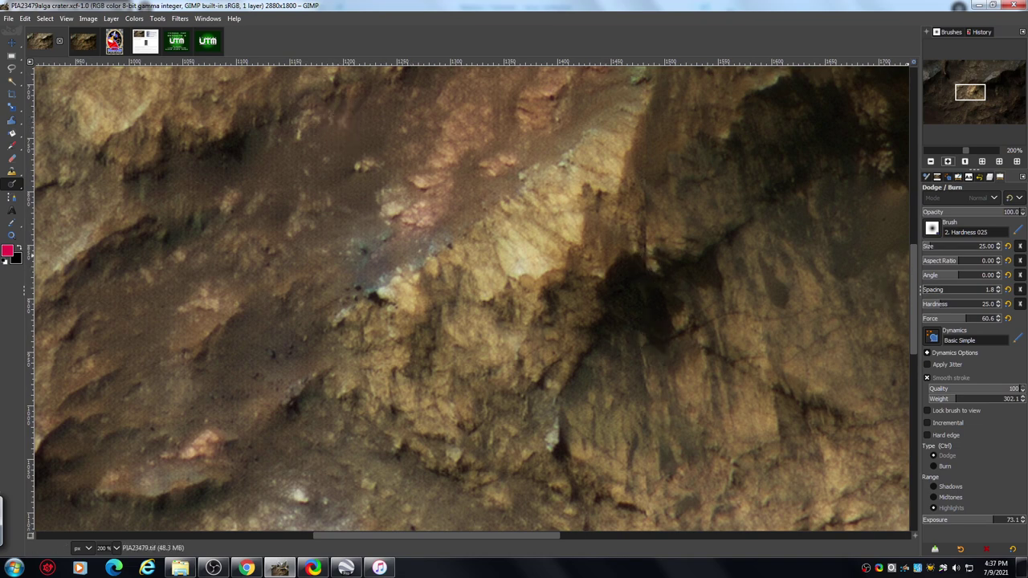
Step: Examine the dunes near the crater image's lower-left edge at 200% zoom and the white ridge in the upper right, ending at 100%
left_click_drag(970, 94, 937, 114)
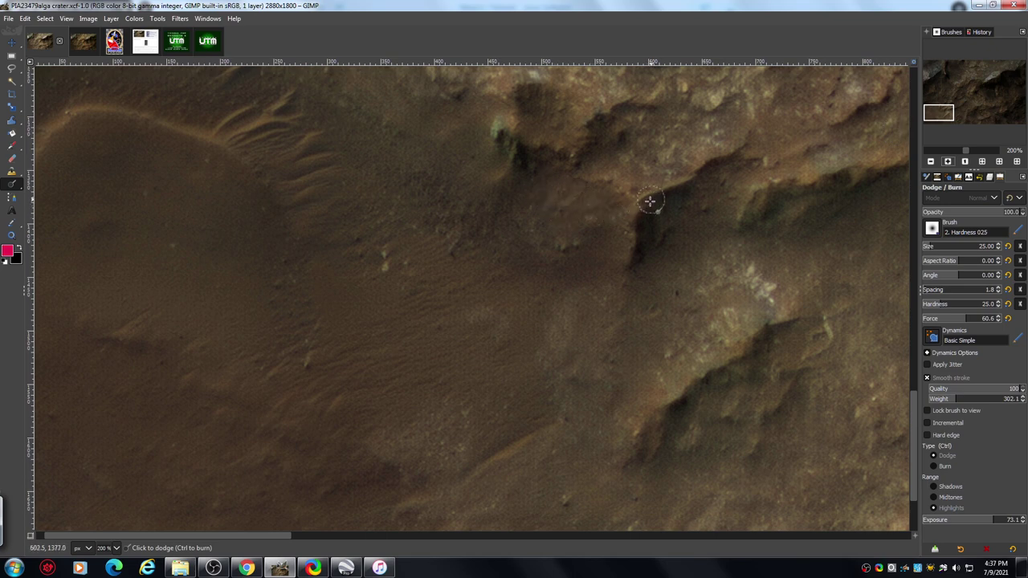
left_click_drag(938, 113, 935, 110)
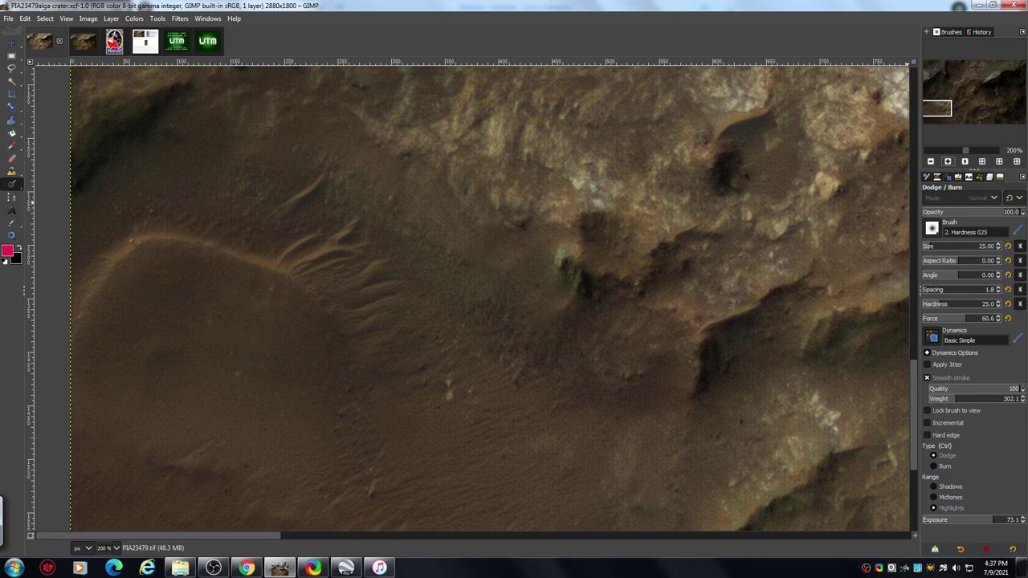
left_click_drag(938, 109, 990, 82)
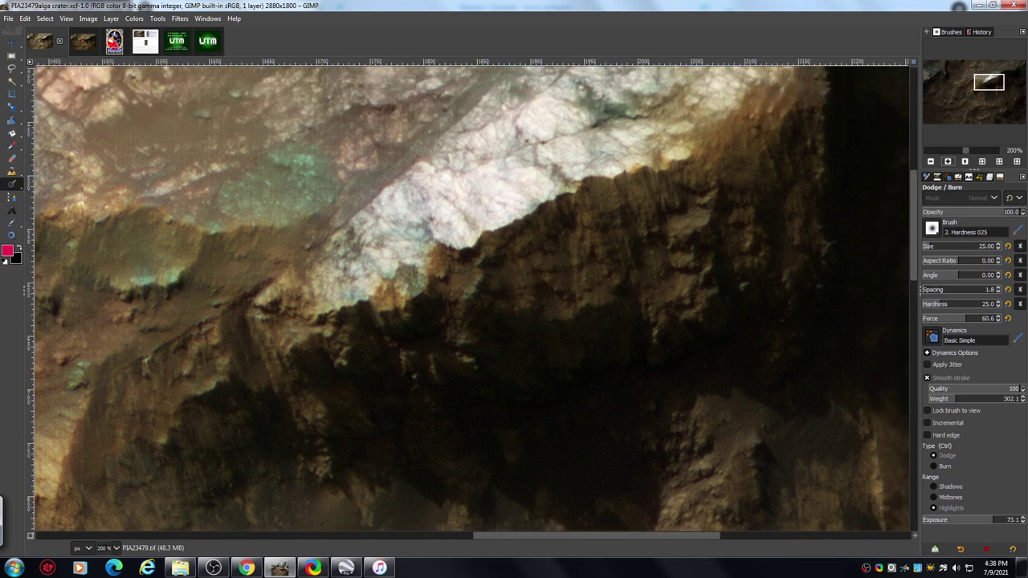
left_click(931, 163)
left_click(931, 163)
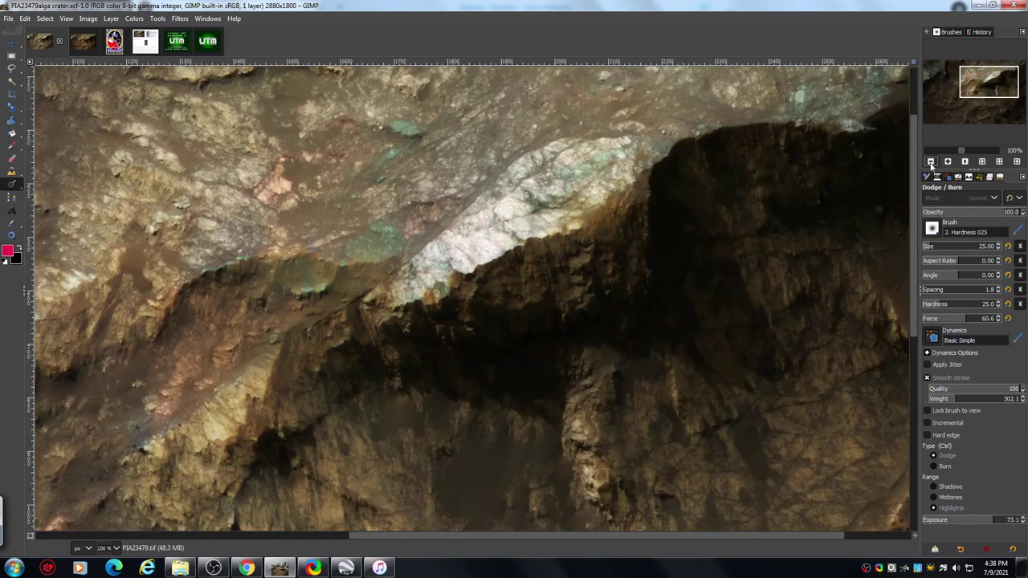
Step: Examine the rocky slopes and dark hollows in the lower-right part of the crater image at 200% zoom
left_click_drag(979, 86, 991, 104)
left_click_drag(991, 105, 993, 108)
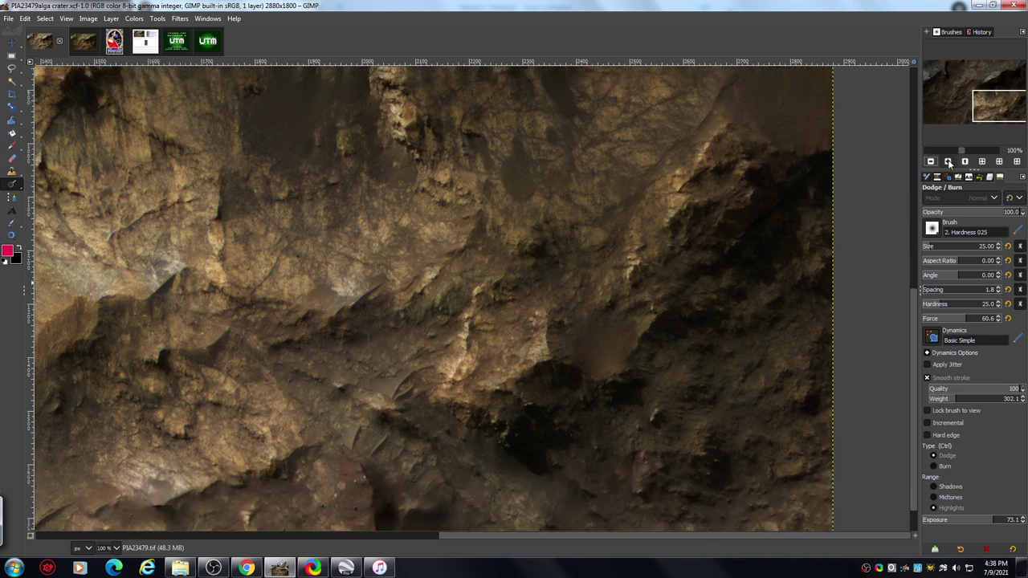
left_click(948, 162)
left_click(948, 162)
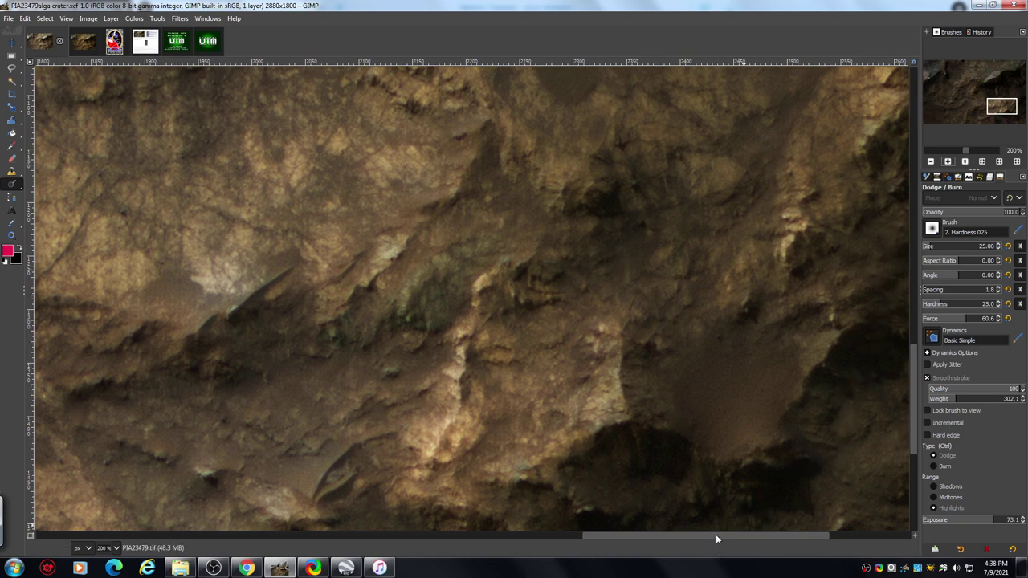
left_click_drag(716, 538, 780, 529)
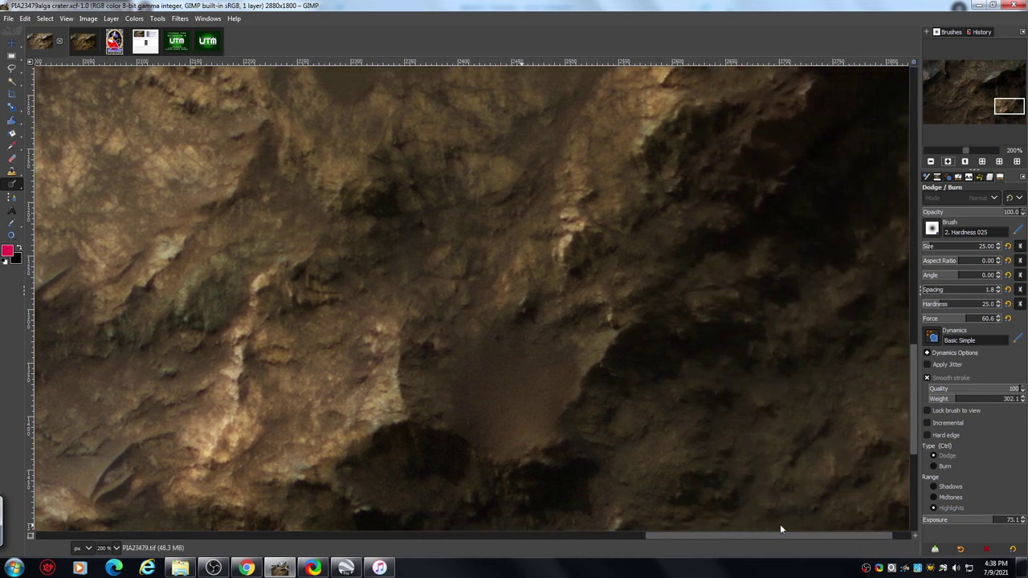
left_click_drag(913, 356, 910, 384)
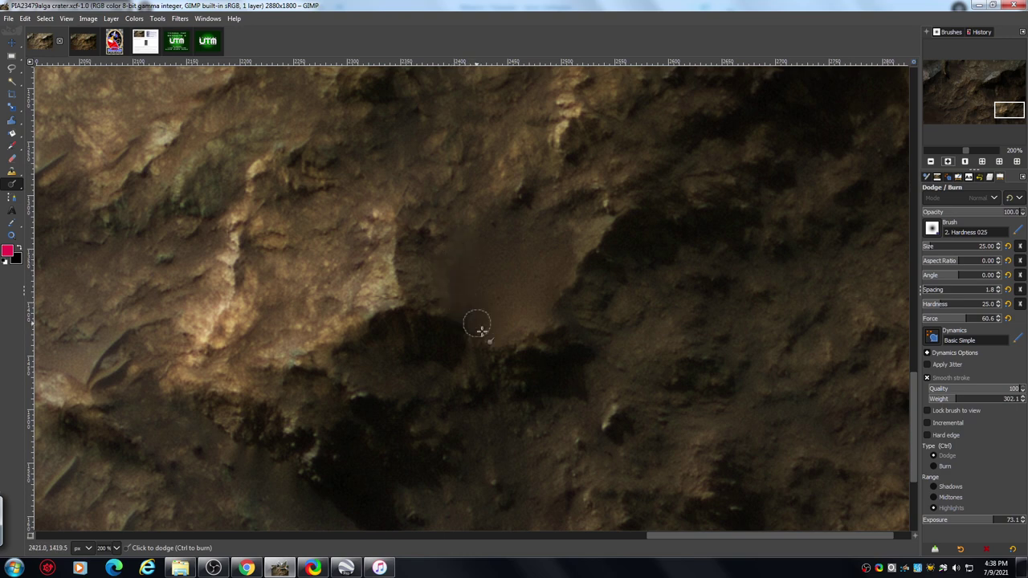
Step: Reduce the view of the colour crater image to 33% so the whole picture is shown
left_click(932, 163)
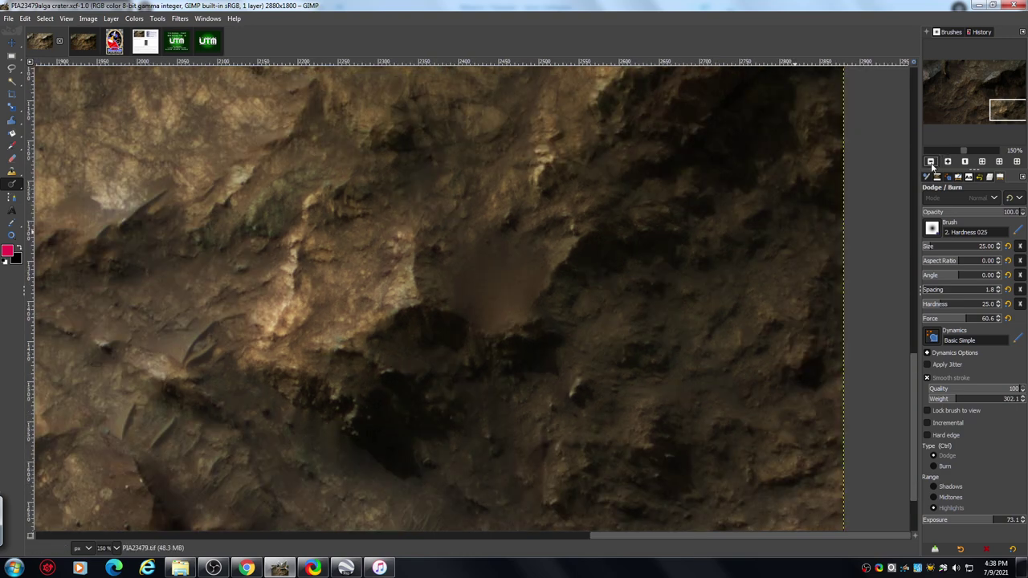
left_click(932, 163)
left_click(932, 163)
left_click(932, 163)
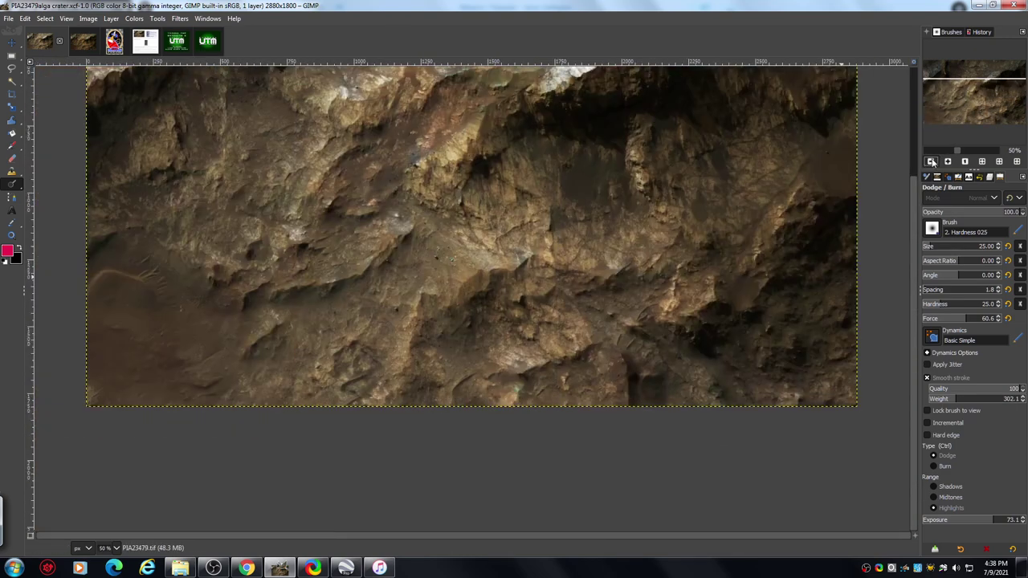
left_click(932, 163)
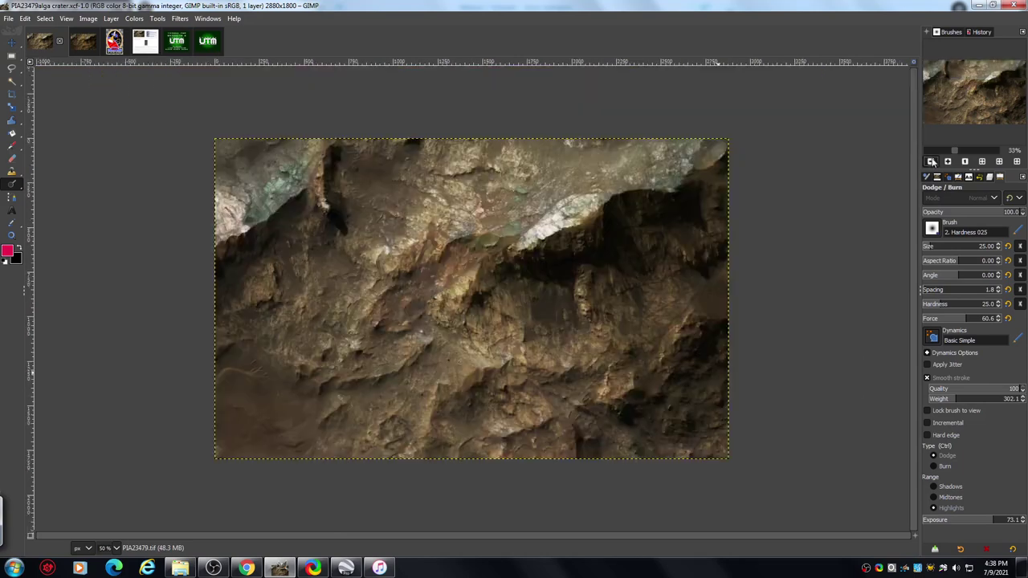
Step: Display the enlarged Alga Crater image (wkon2) and examine its central slopes at 18% and 25% zoom
left_click(84, 41)
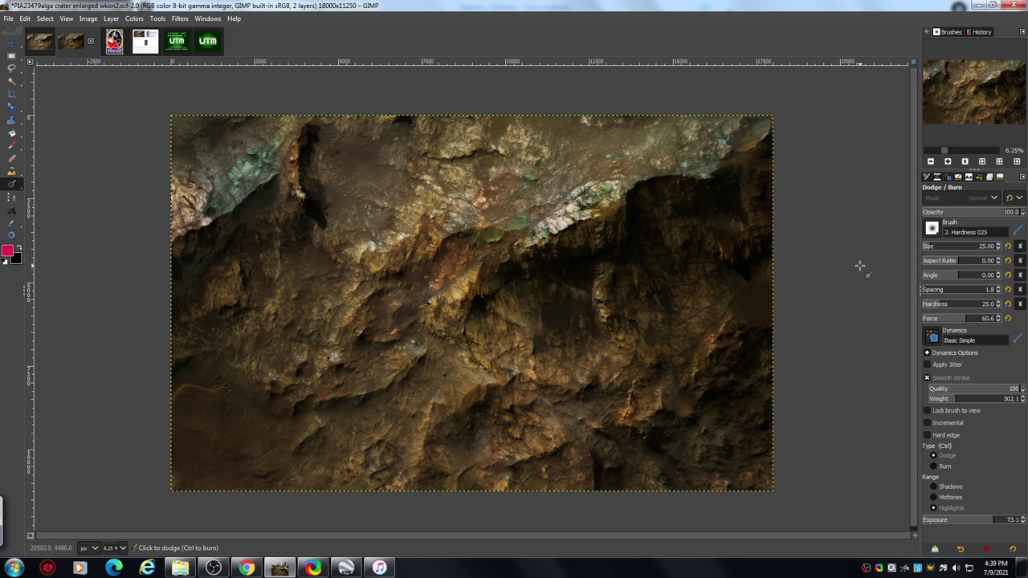
left_click(948, 162)
left_click(948, 162)
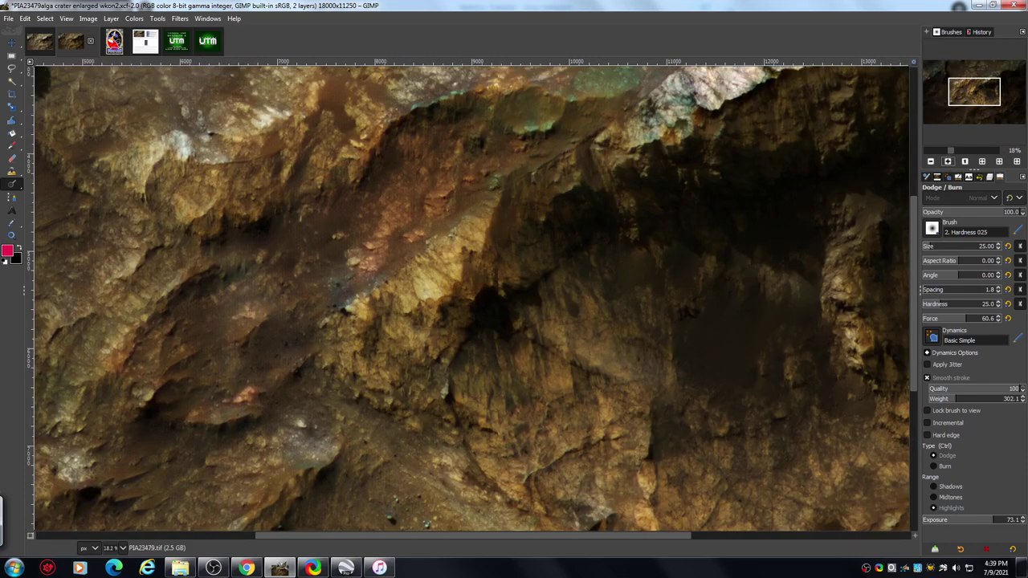
left_click_drag(975, 92, 957, 93)
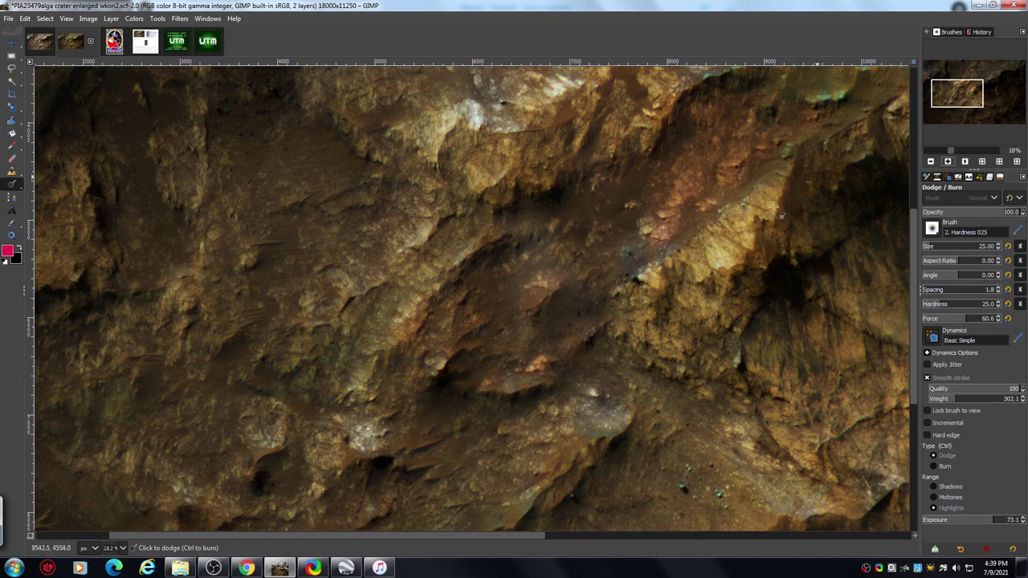
left_click(948, 161)
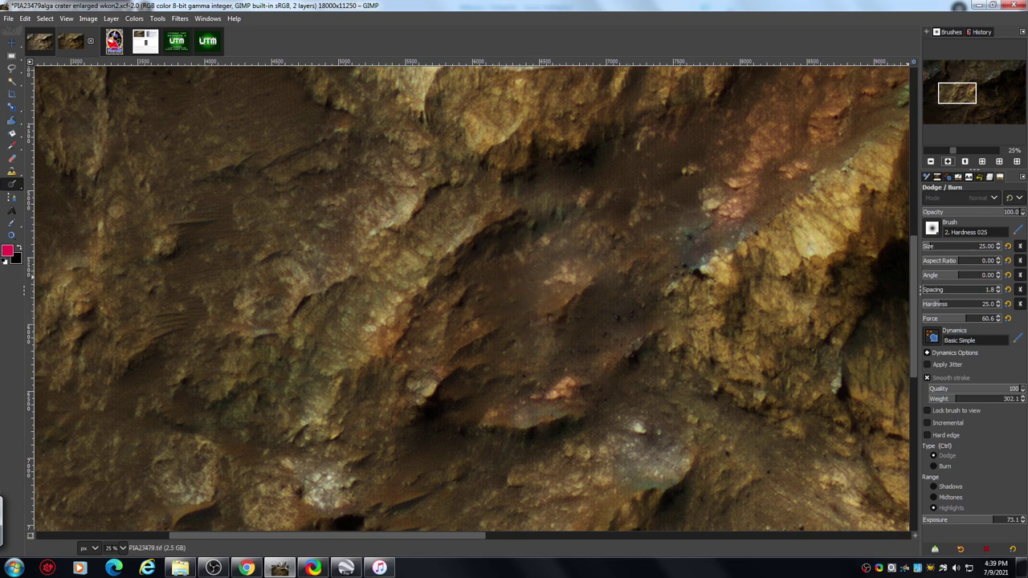
Step: Examine the enlarged image's teal outcrop in the upper left, its lower-right slopes and its central ridge at 25% zoom
left_click_drag(957, 93, 942, 77)
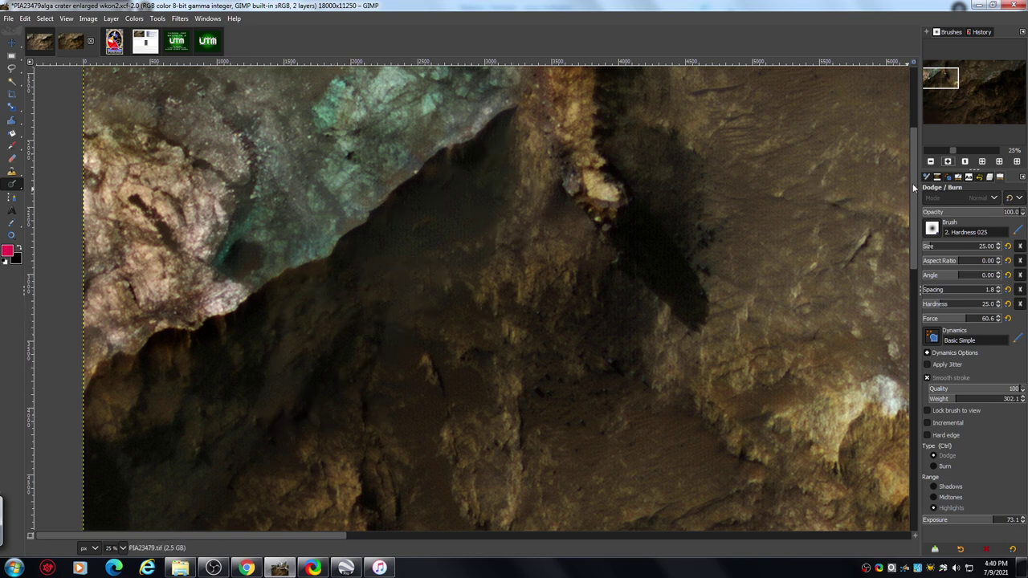
left_click_drag(912, 184, 915, 400)
left_click_drag(461, 537, 620, 536)
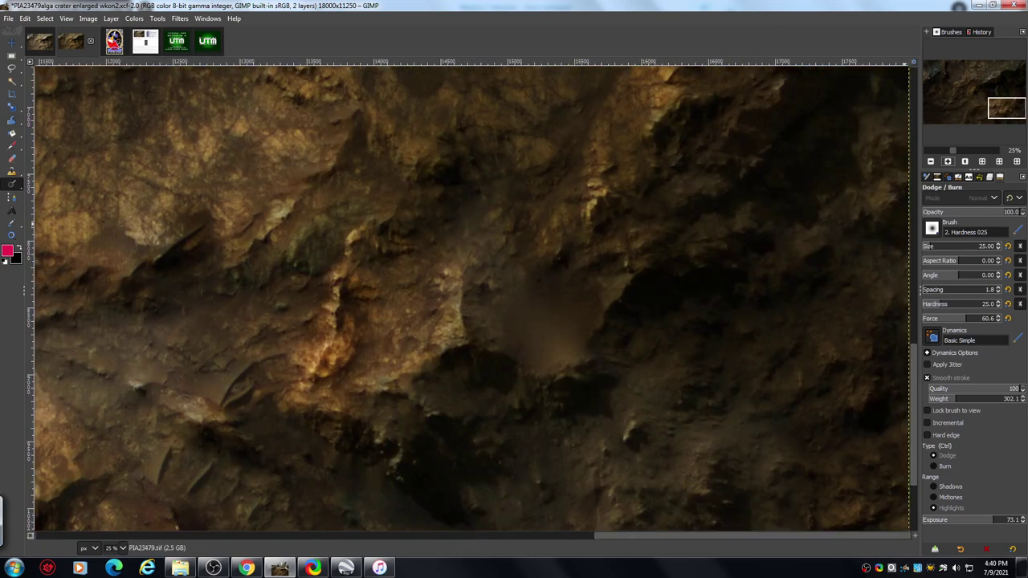
left_click_drag(1009, 109, 984, 90)
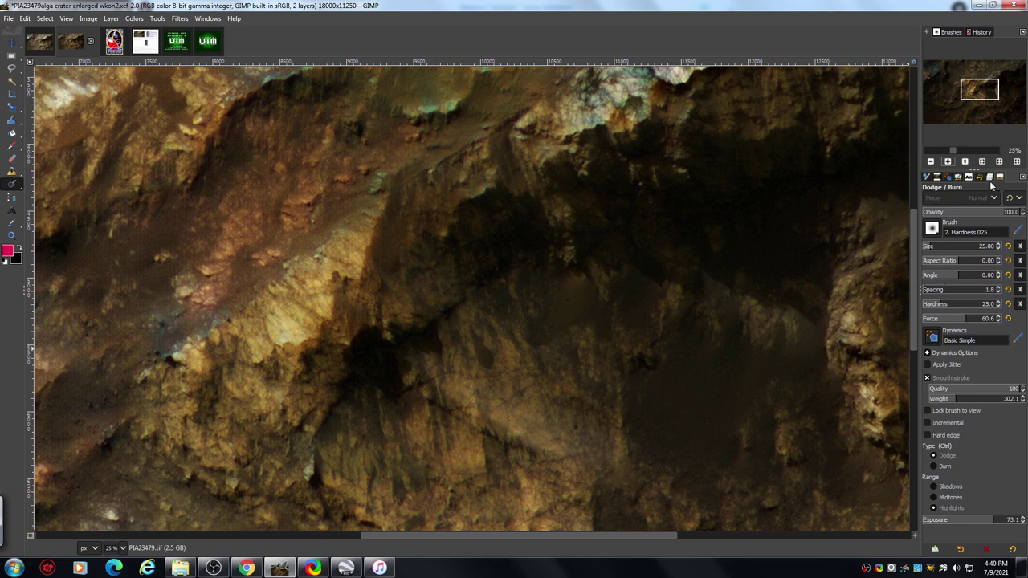
Step: Show the enlarged image's layer list, view the white ridge at 25% zoom and return to the whole picture at 6.25%
left_click(990, 178)
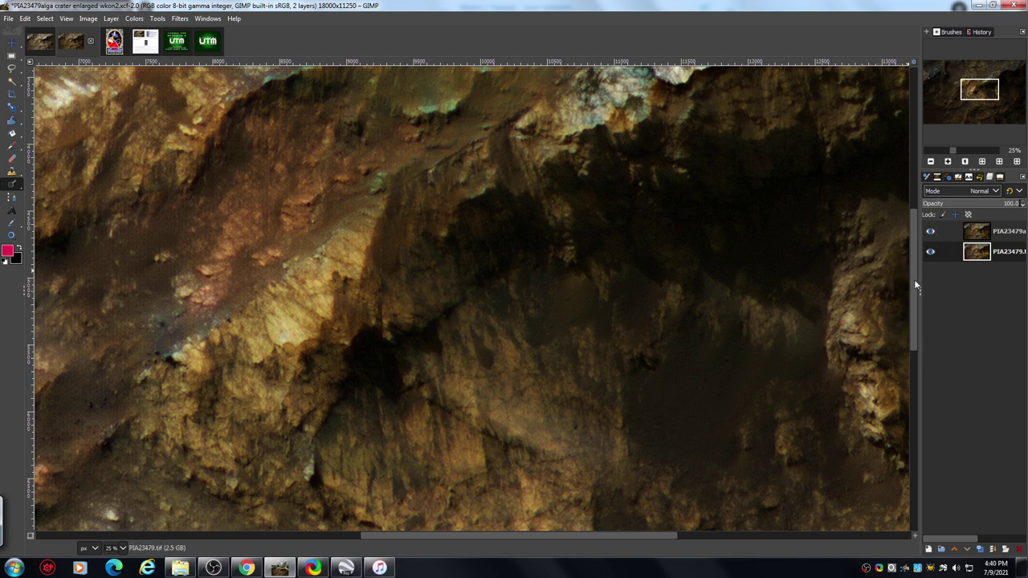
left_click_drag(915, 285, 913, 254)
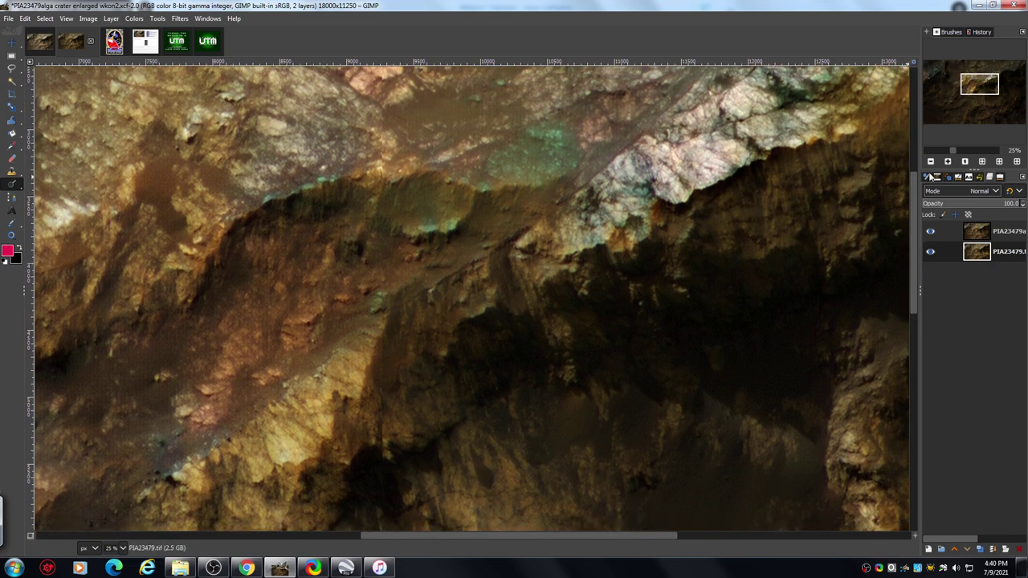
left_click(932, 163)
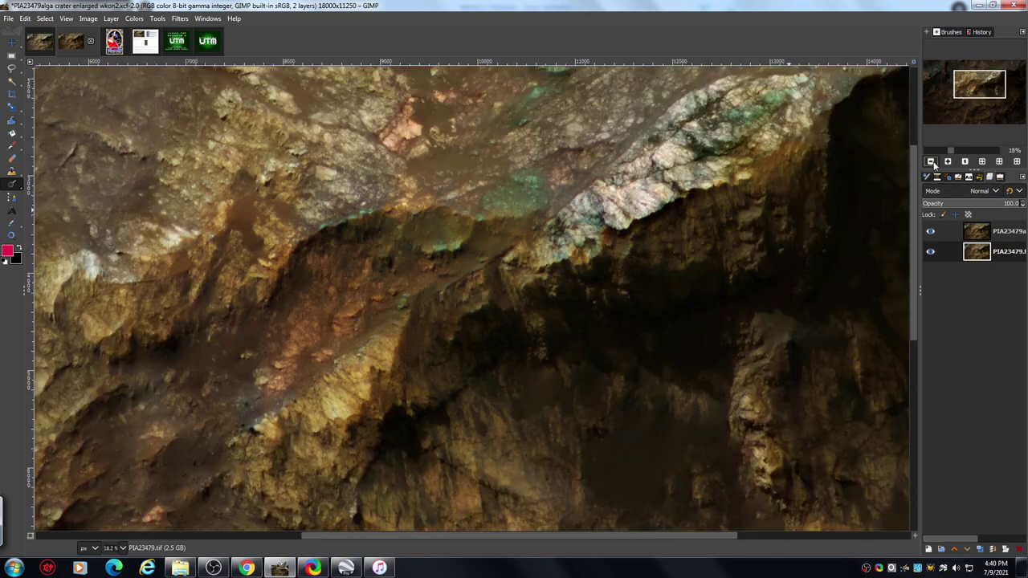
left_click(932, 162)
left_click(932, 163)
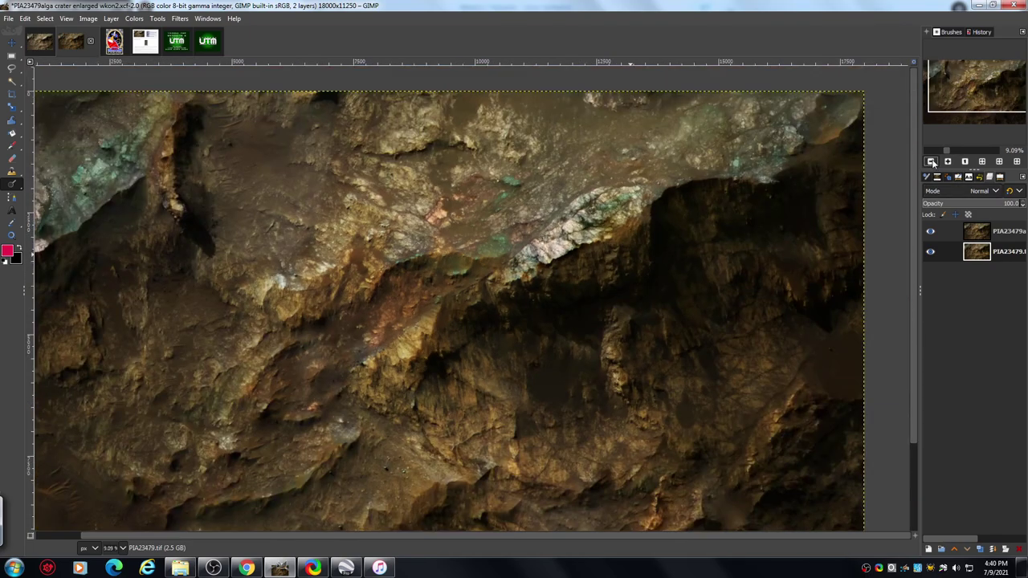
left_click(932, 162)
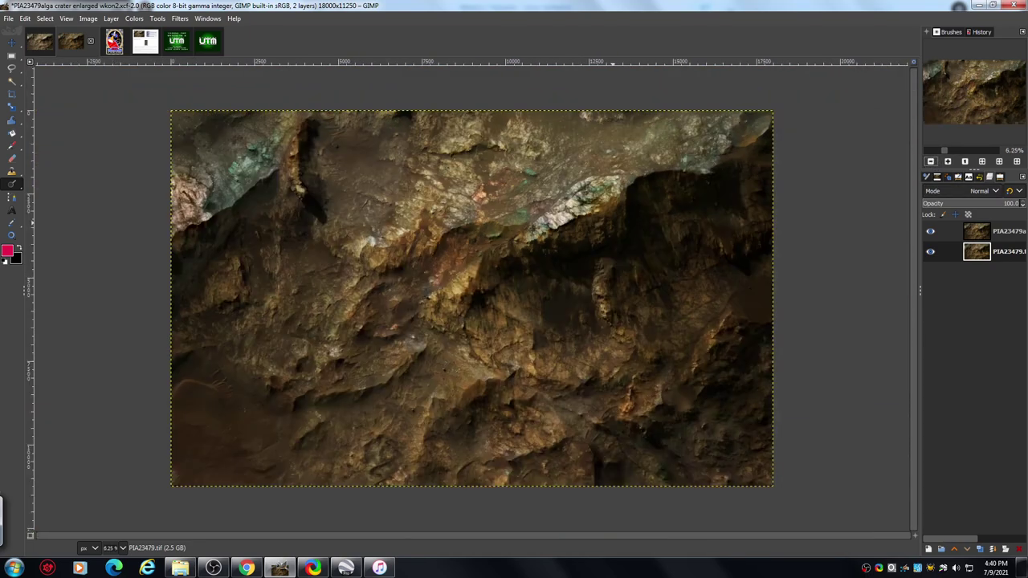
left_click(951, 150)
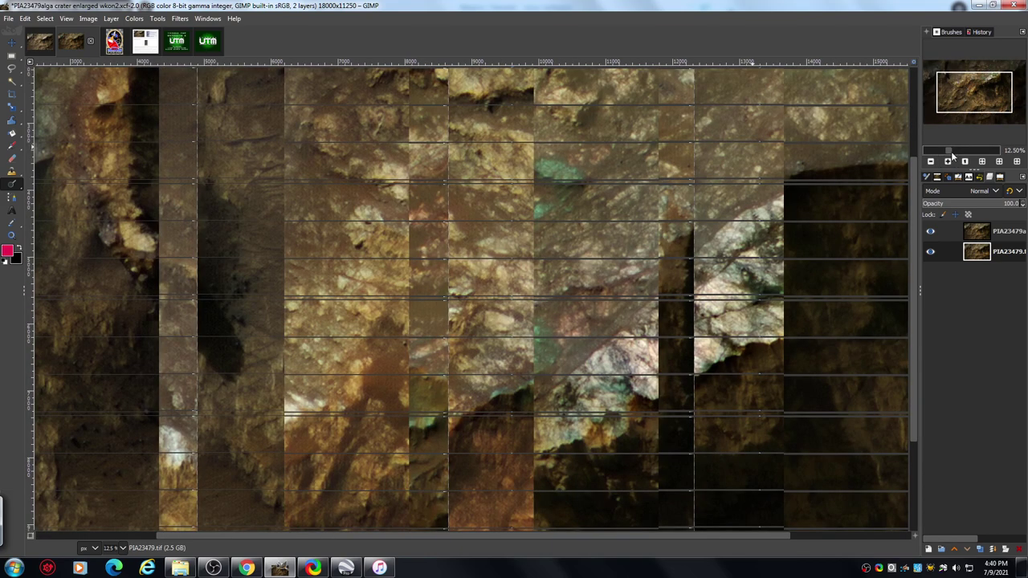
left_click(944, 153)
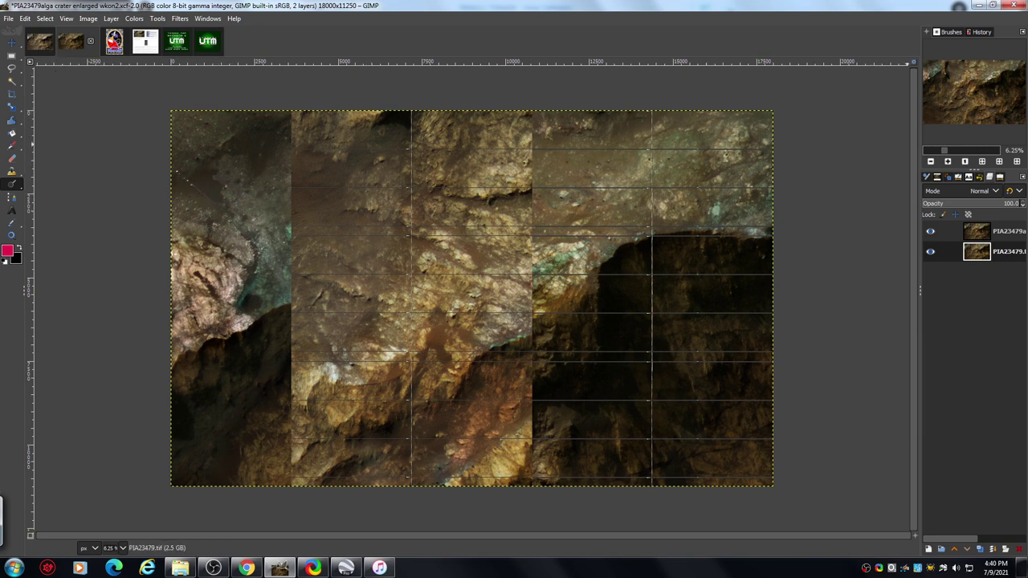
left_click(932, 162)
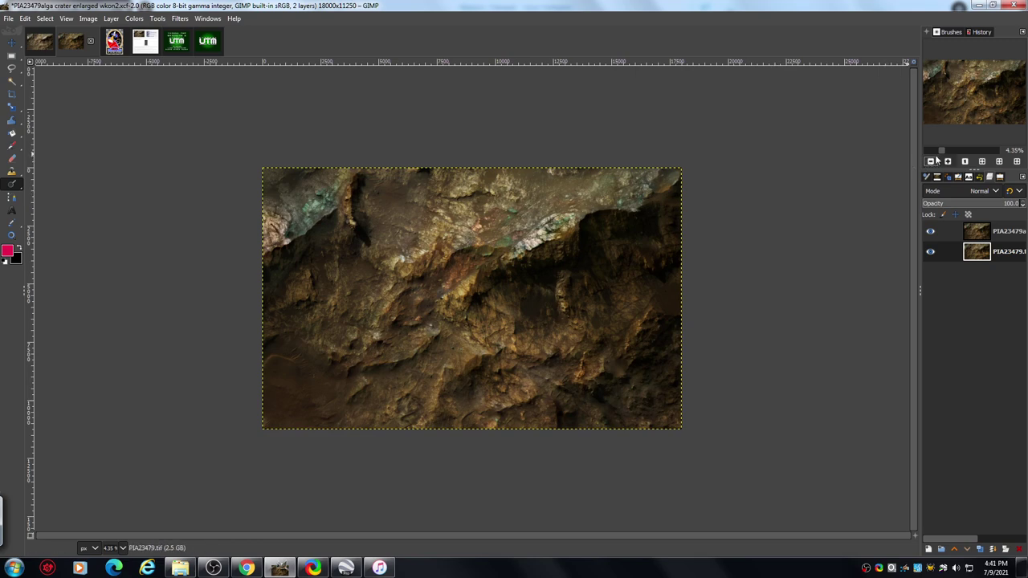
left_click(949, 162)
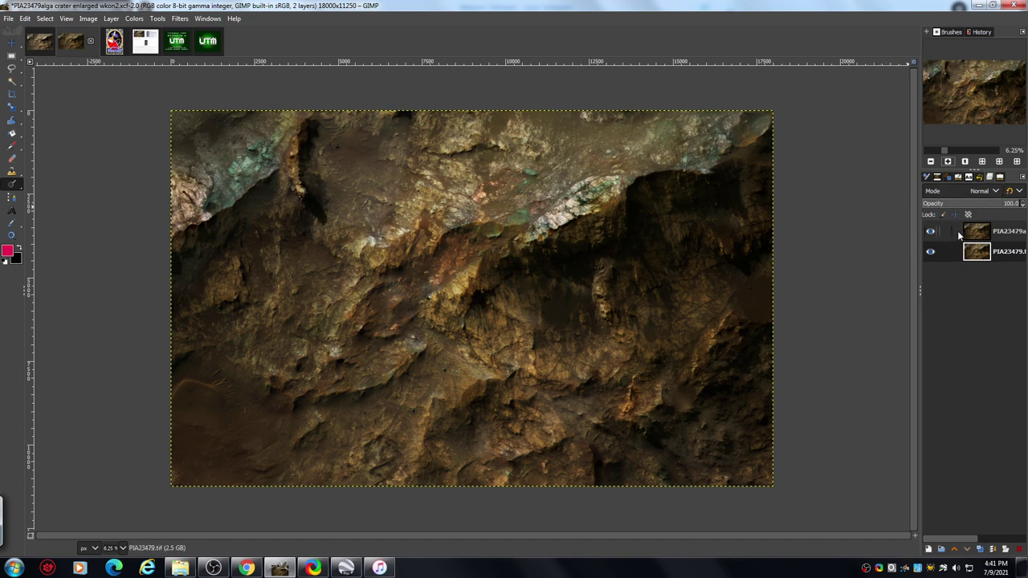
Step: Set the upper layer's opacity to 0 to reveal the layer beneath, and make the lower layer active
left_click(1014, 233)
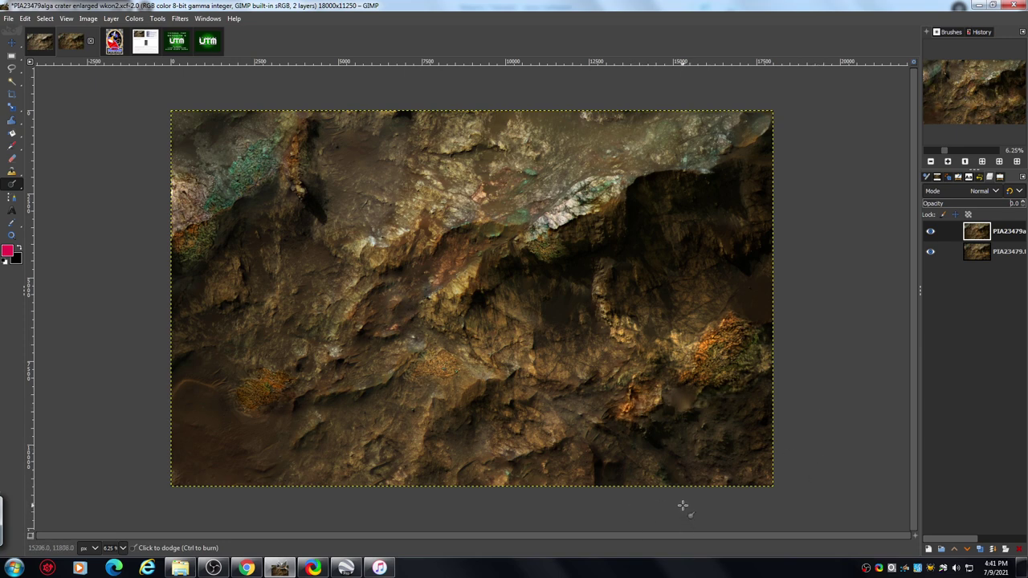
left_click(1011, 254)
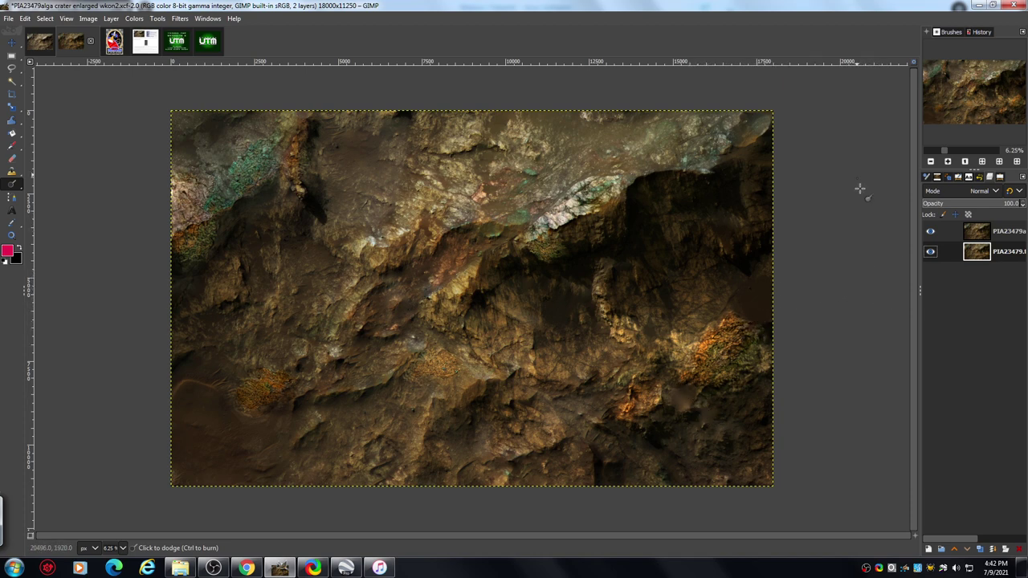
Step: Examine the orange textured patch beside the dunes in the lower left of the enlarged image, up to 50% zoom
left_click(948, 161)
left_click(948, 161)
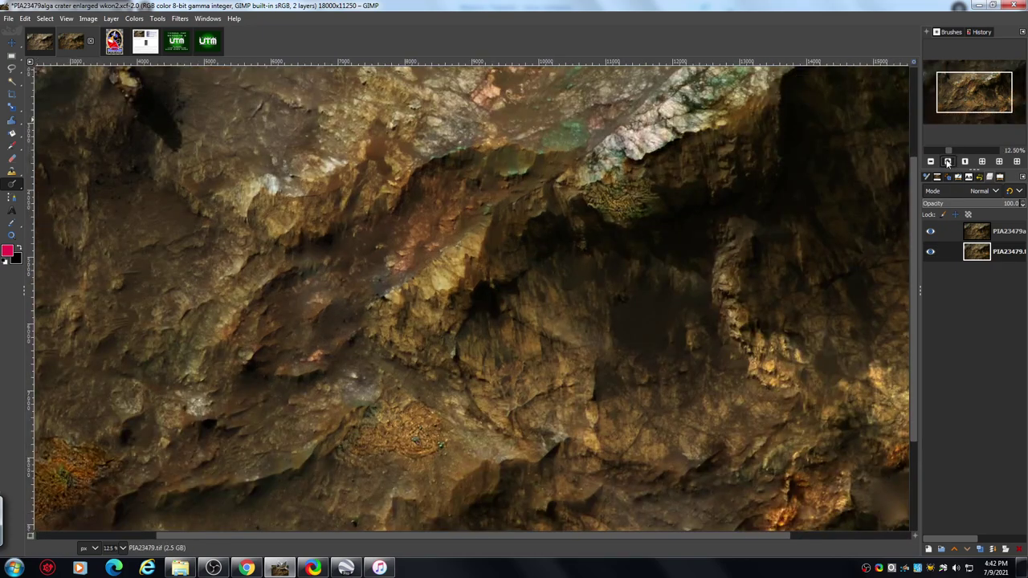
left_click(948, 162)
left_click_drag(973, 95, 944, 111)
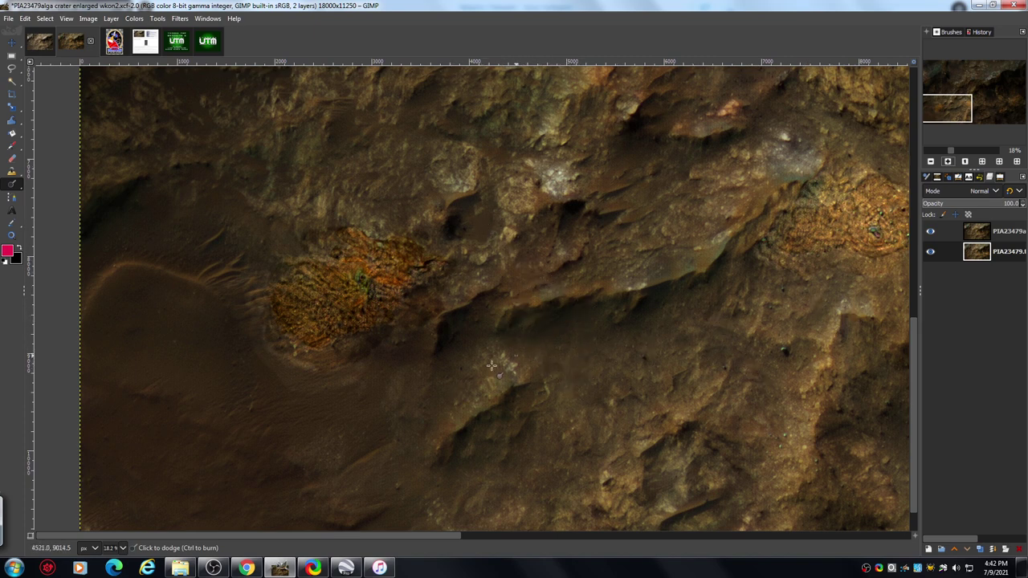
left_click(948, 162)
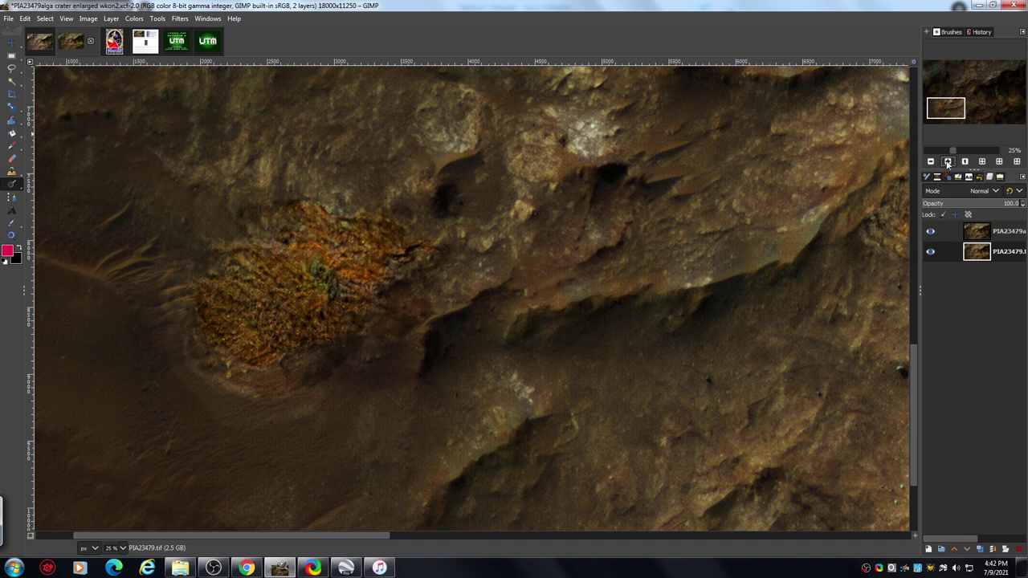
left_click_drag(946, 109, 944, 110)
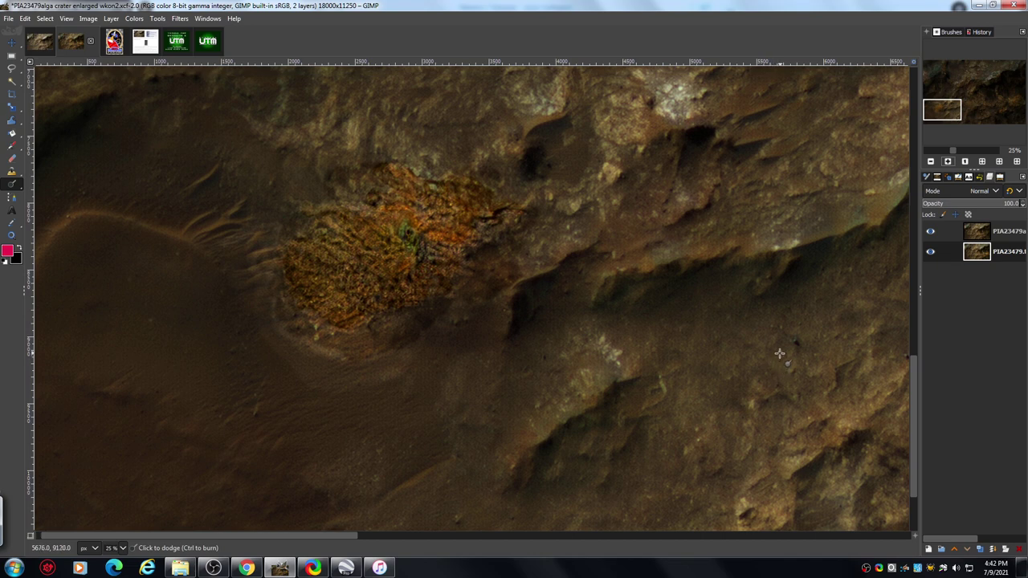
left_click(949, 162)
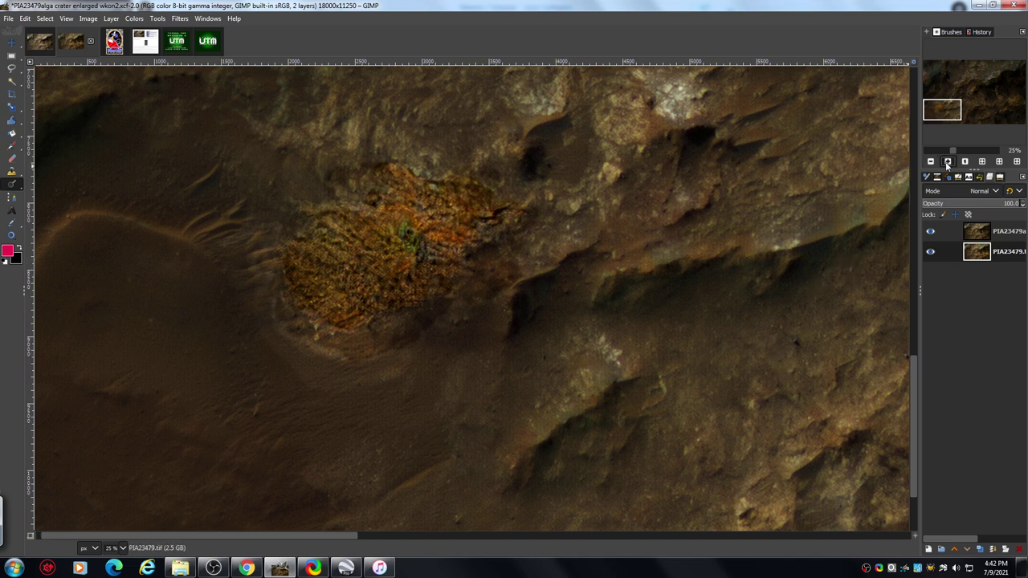
left_click(950, 162)
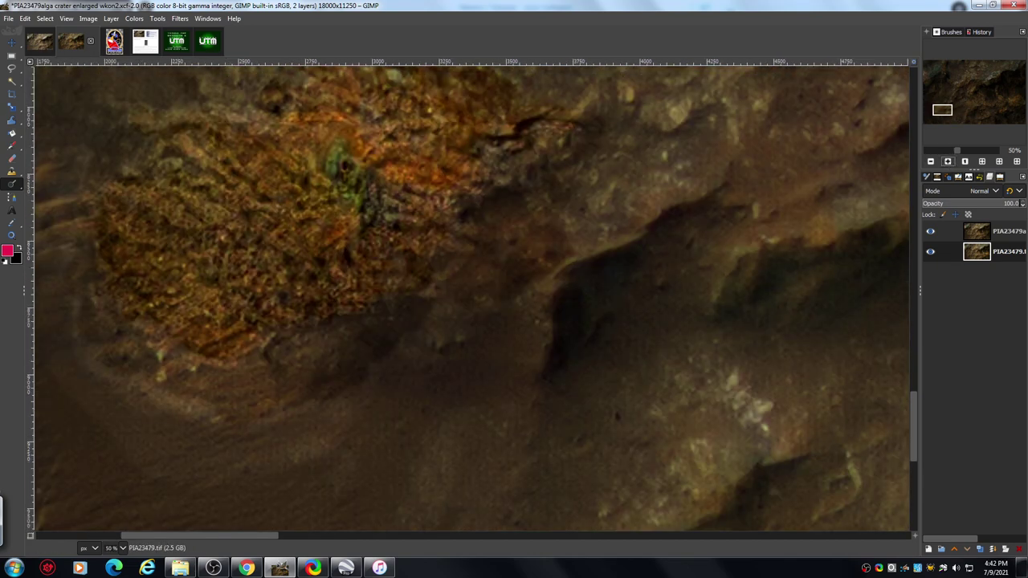
Step: Desaturate the lower layer completely by applying a saturation scale of 0, with the orange textured patch in view at 66.7% zoom
scroll(912, 406, "up", 3)
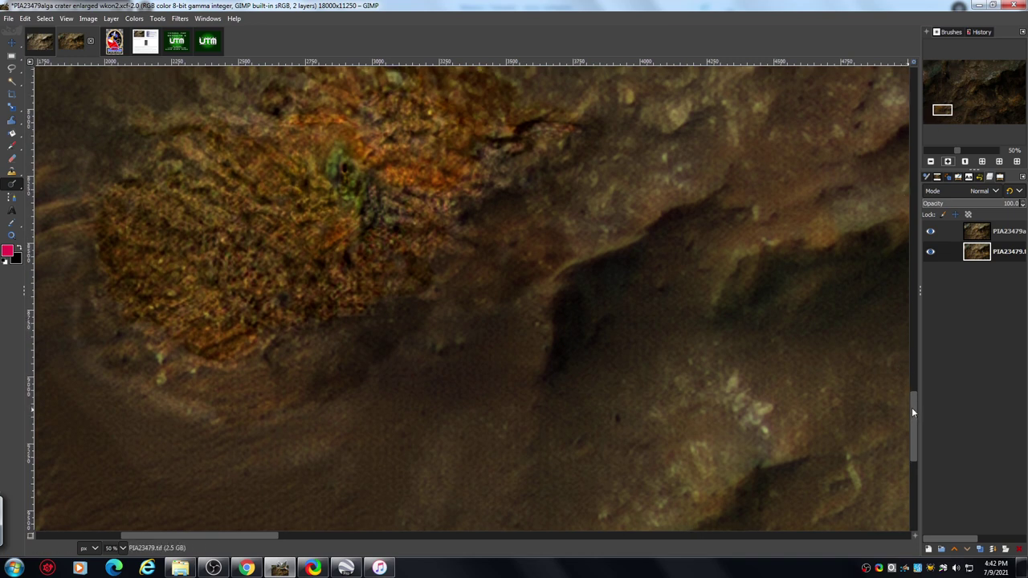
scroll(912, 406, "up", 2)
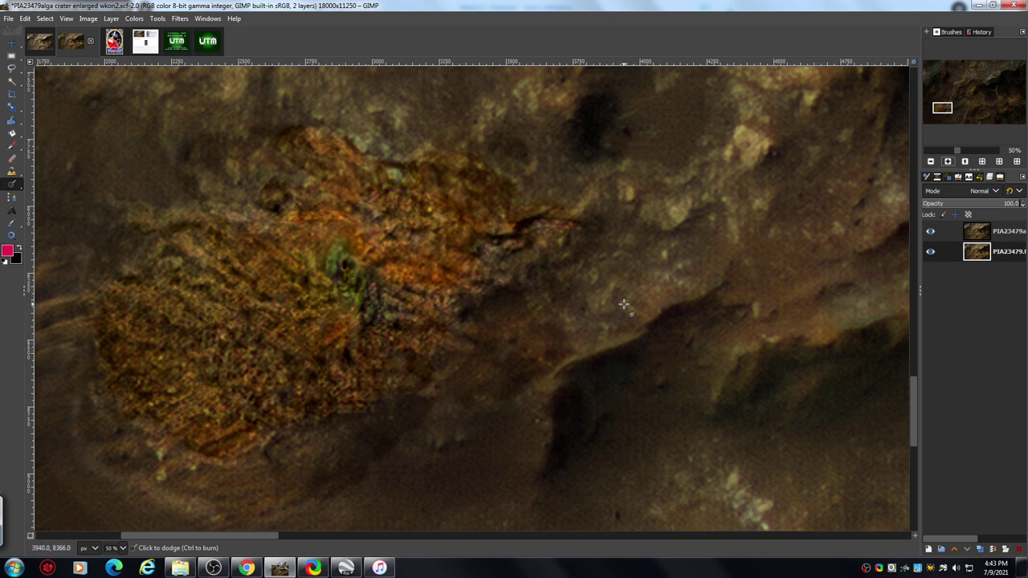
left_click(948, 162)
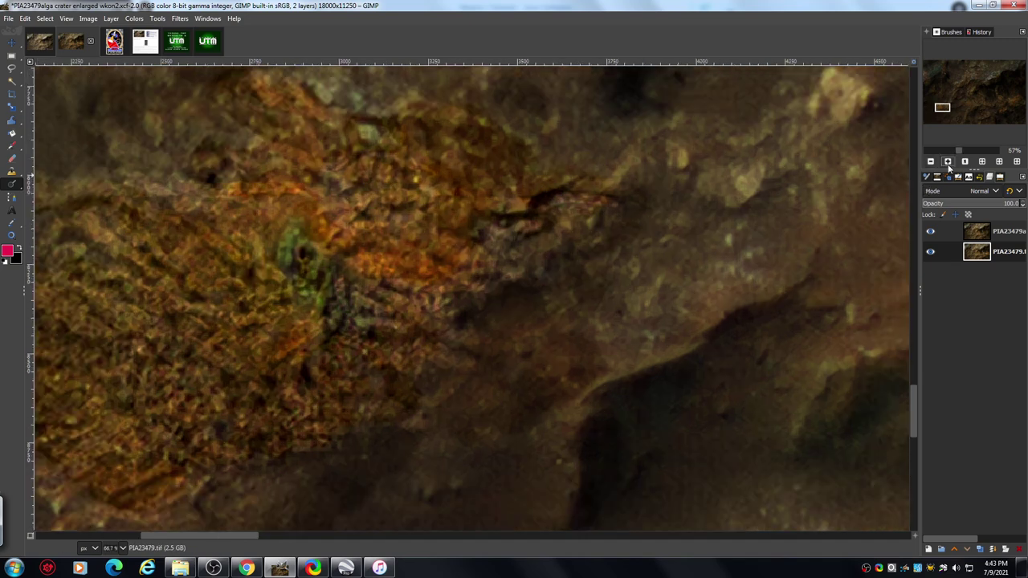
left_click_drag(225, 533, 196, 548)
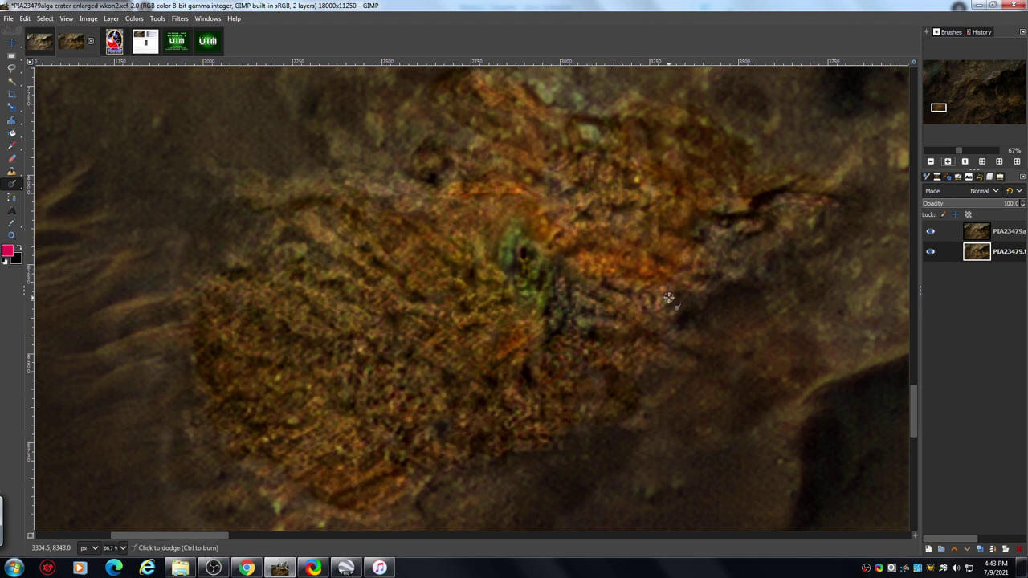
left_click(133, 19)
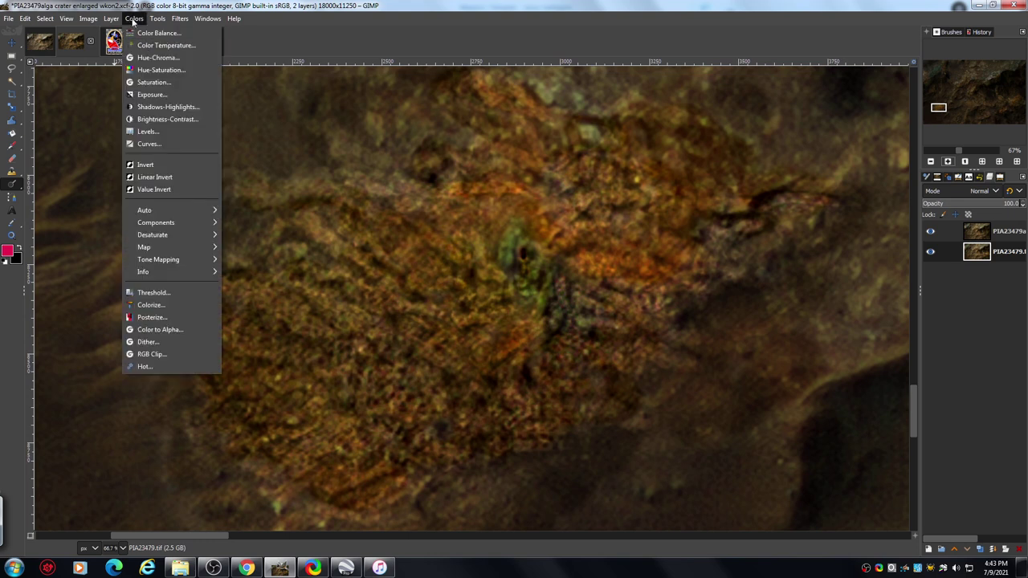
left_click(183, 83)
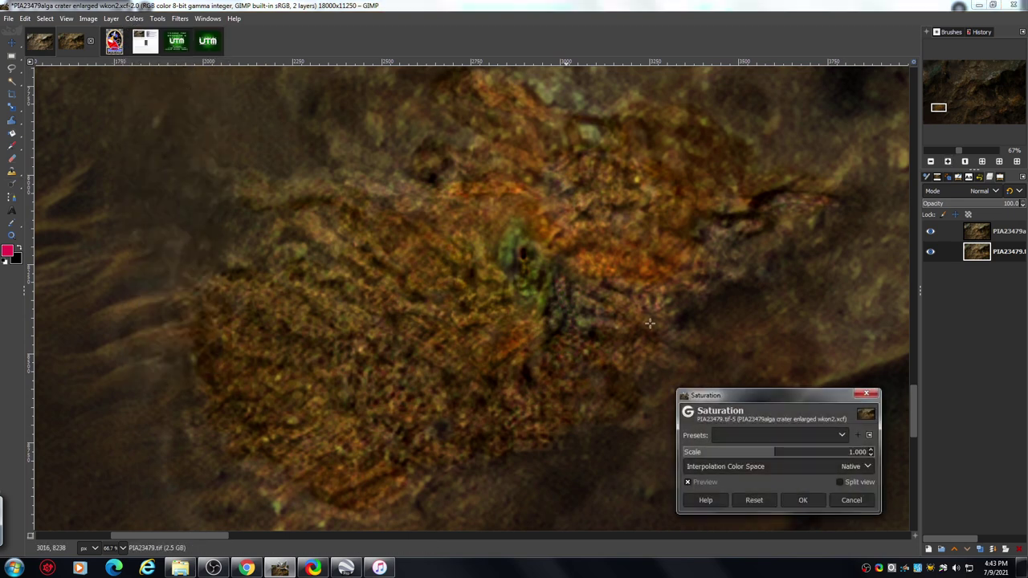
left_click_drag(774, 455, 677, 460)
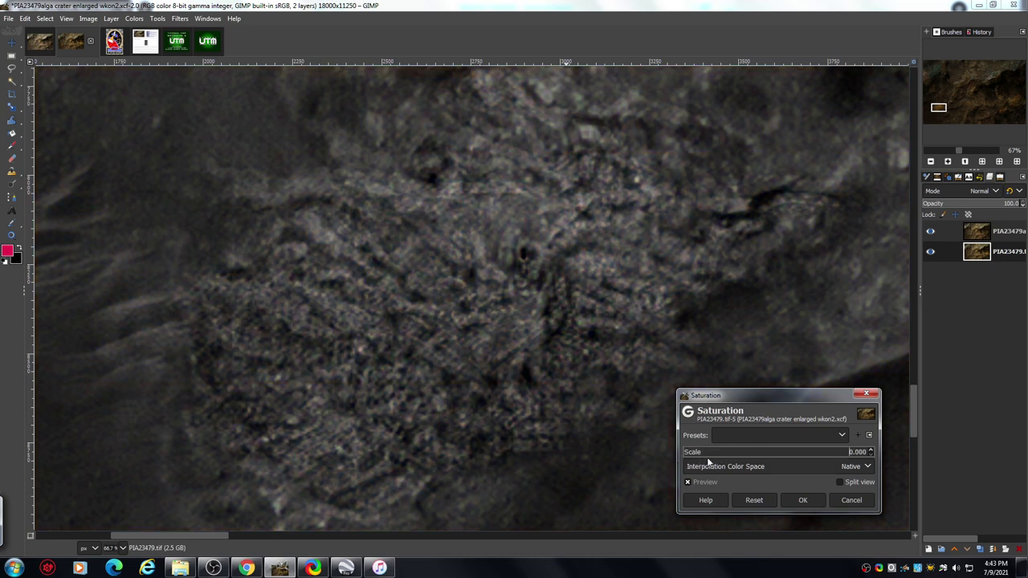
left_click(803, 501)
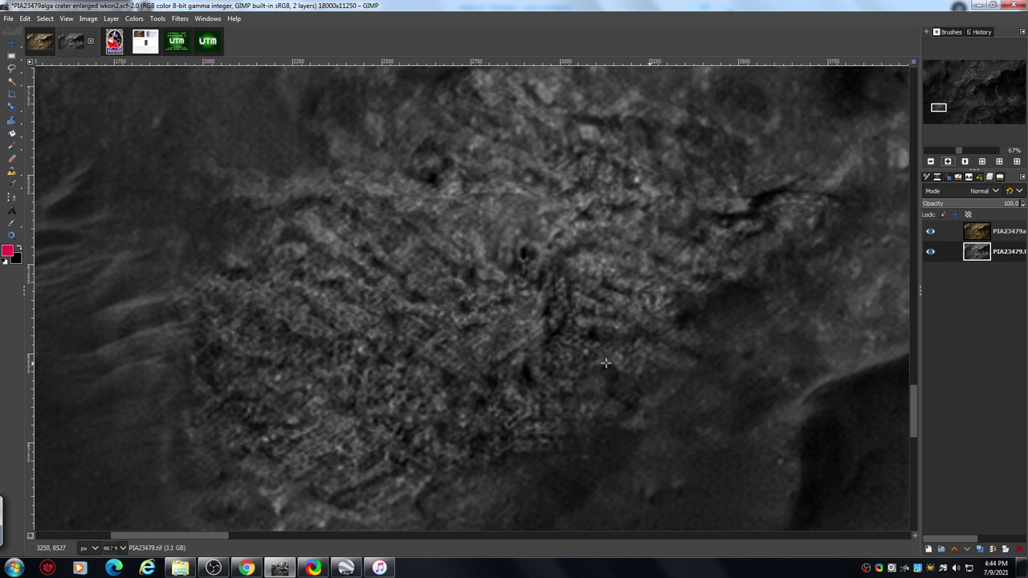
Step: Apply a Brightness-Contrast adjustment with contrast 22 and brightness 0 to the desaturated lower layer, checking the textured patch in the preview
left_click_drag(914, 398, 917, 413)
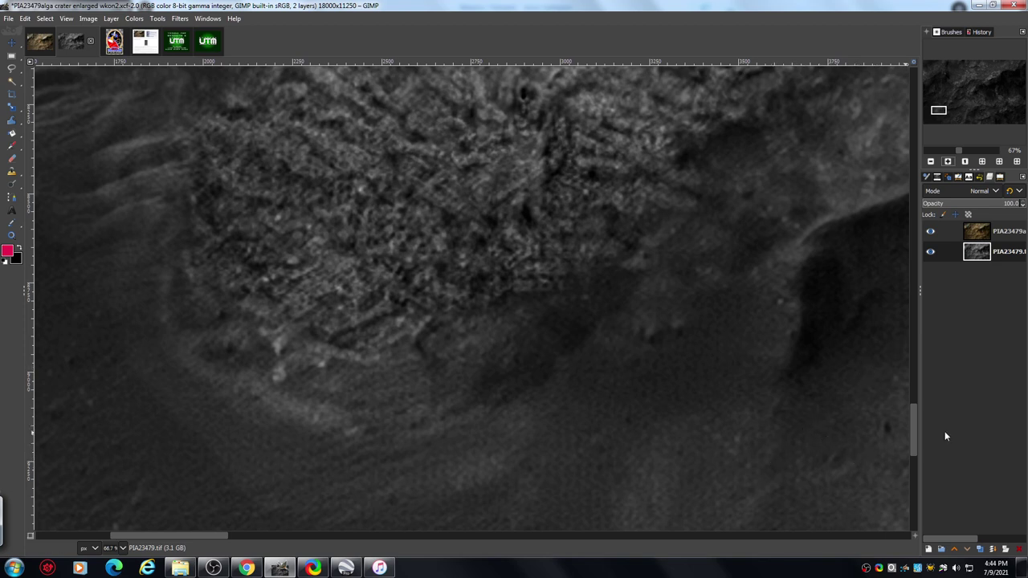
left_click_drag(915, 428, 915, 444)
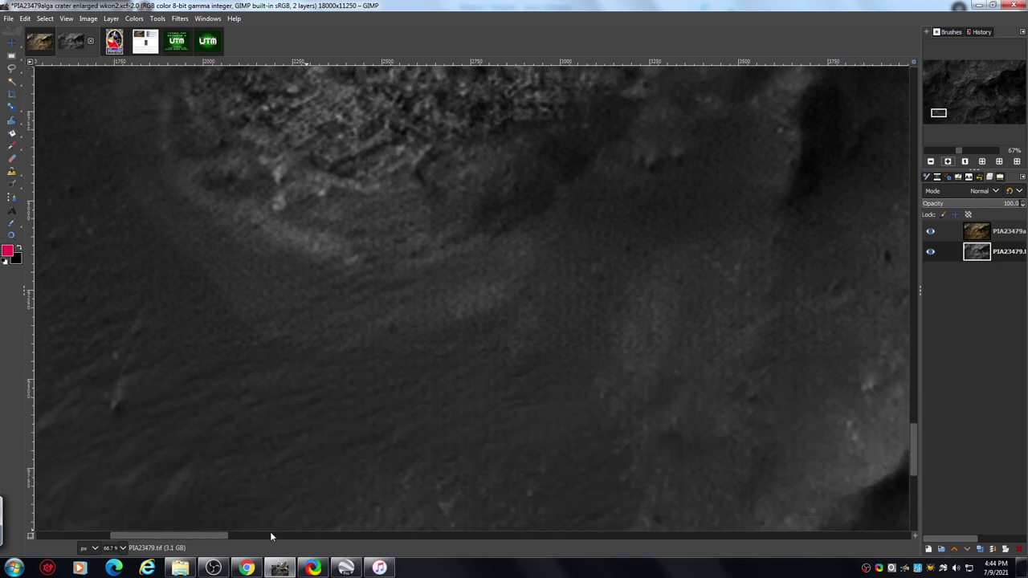
left_click_drag(201, 538, 215, 539)
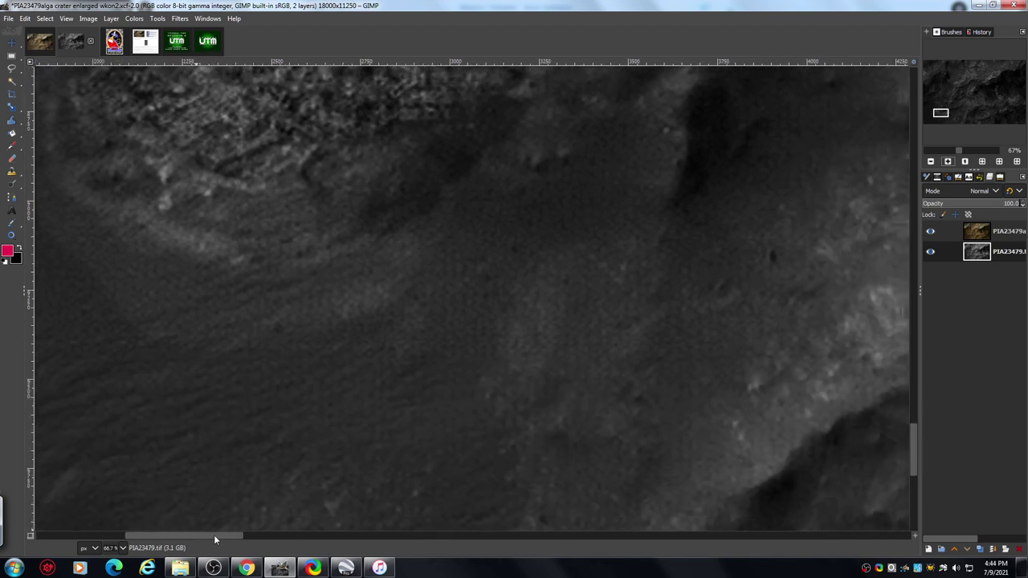
left_click(135, 18)
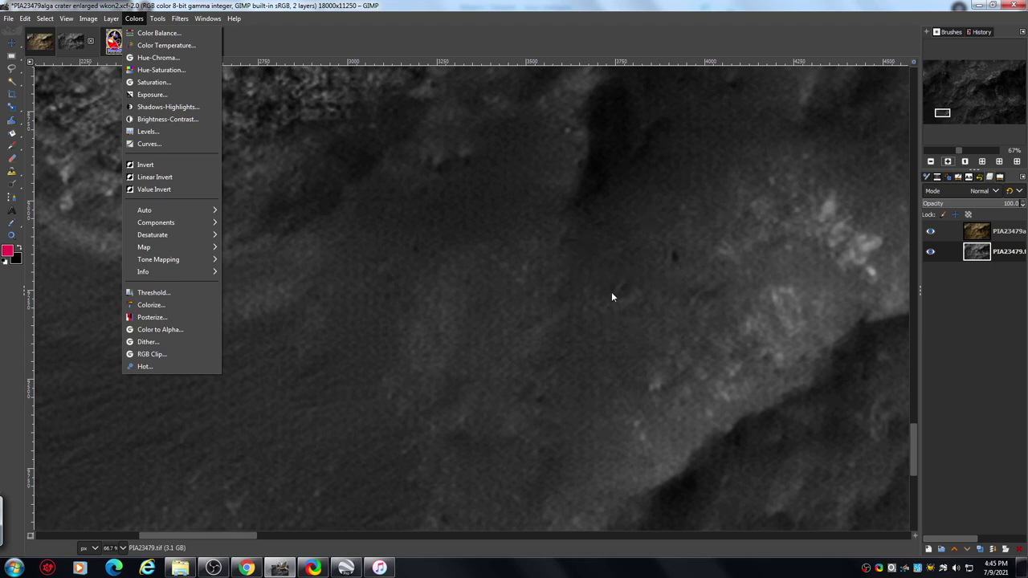
left_click(191, 120)
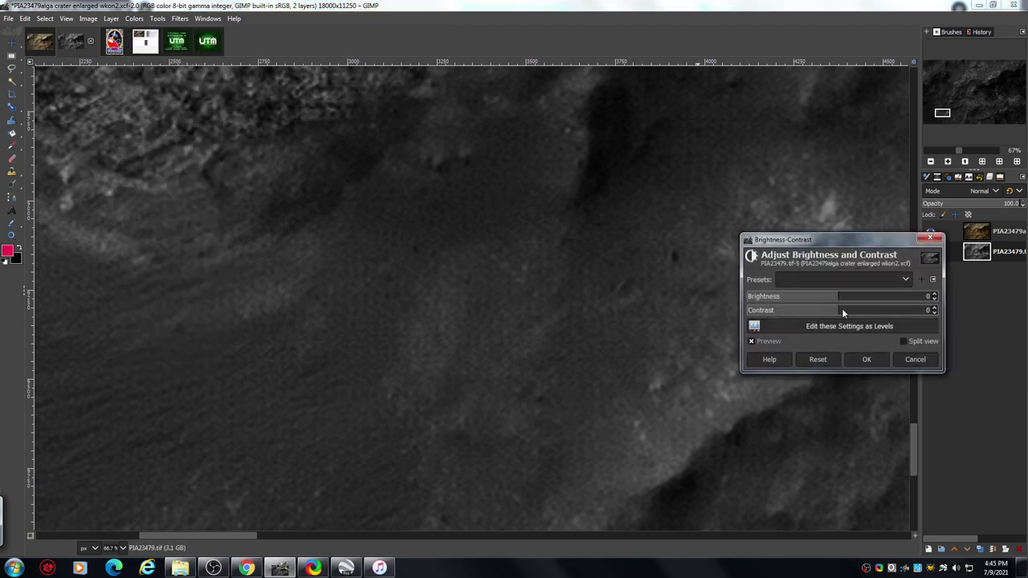
left_click_drag(913, 441, 912, 403)
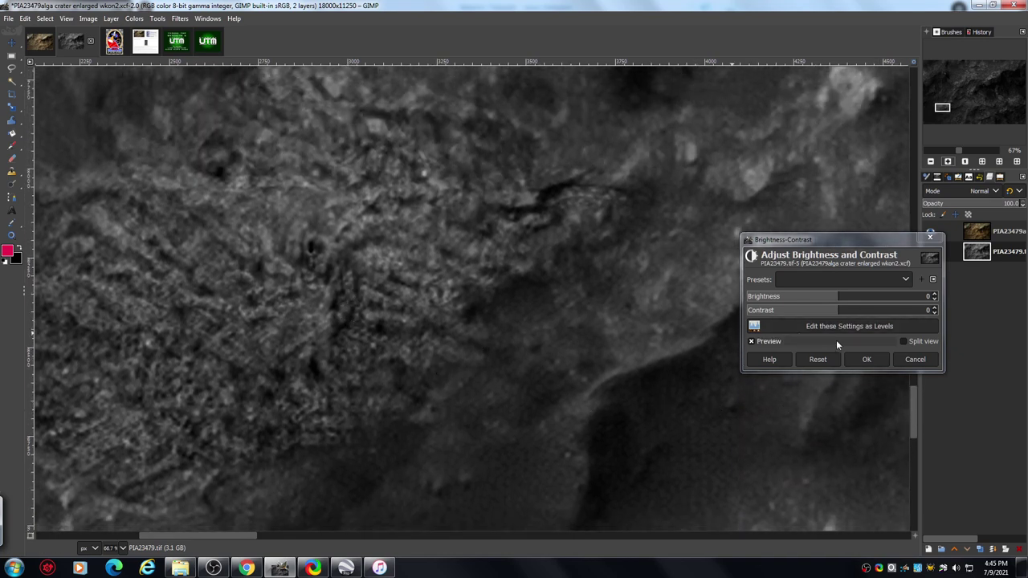
left_click(840, 312)
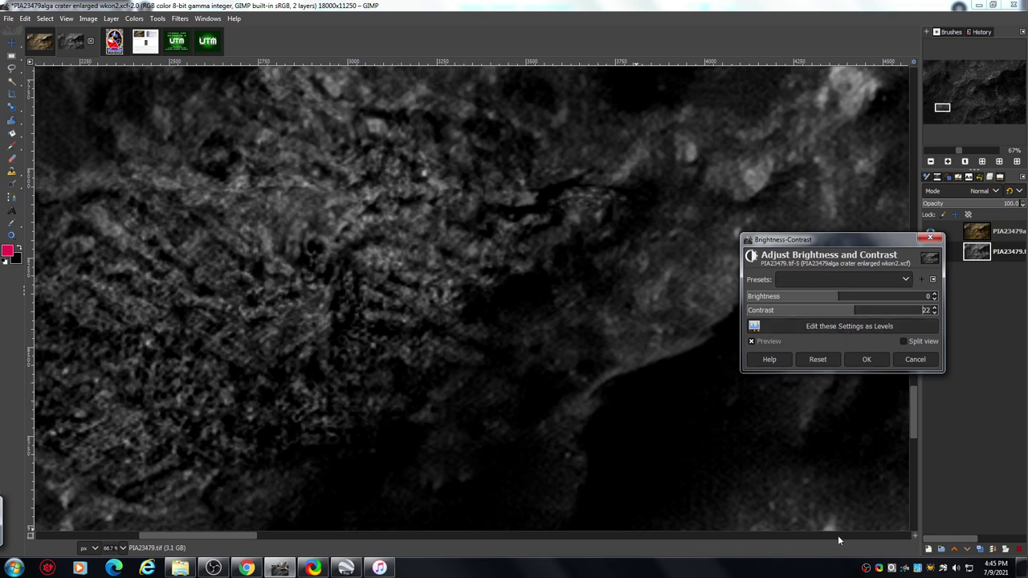
left_click_drag(237, 537, 214, 537)
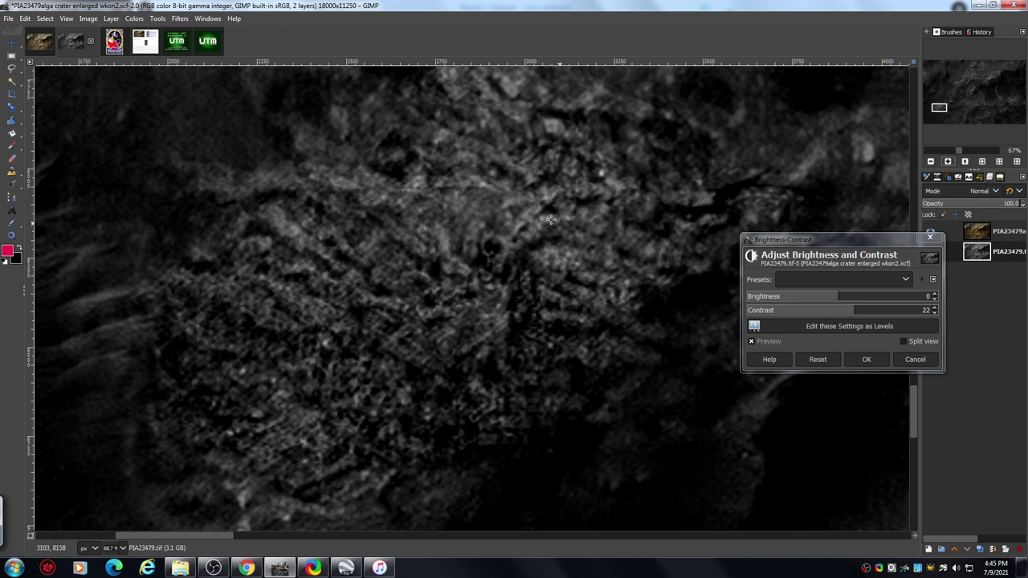
left_click(868, 359)
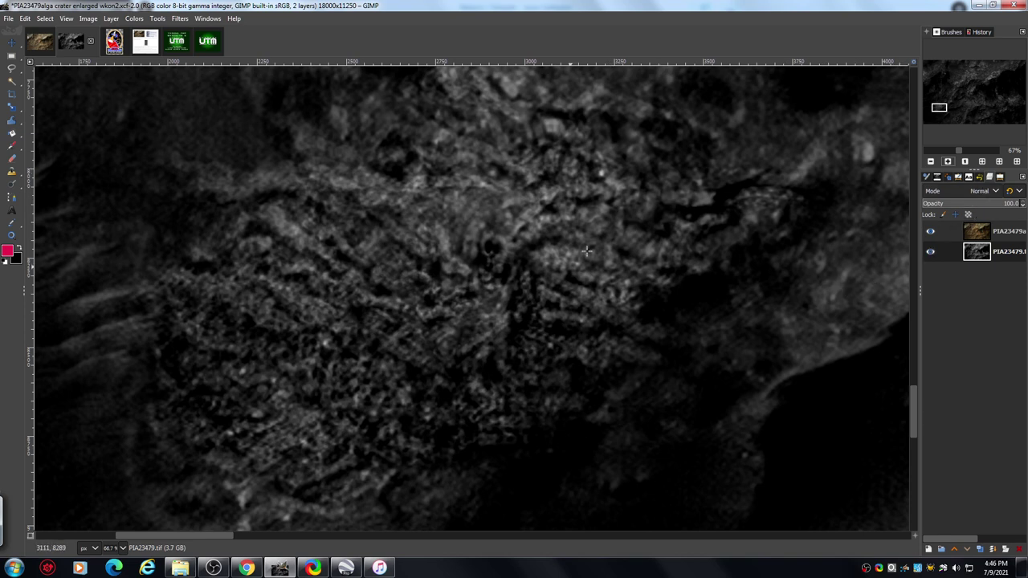
Step: Examine the high-contrast grayscale patch at 100% zoom, and revert the image to the Set layer opacity state in the undo history
left_click(948, 161)
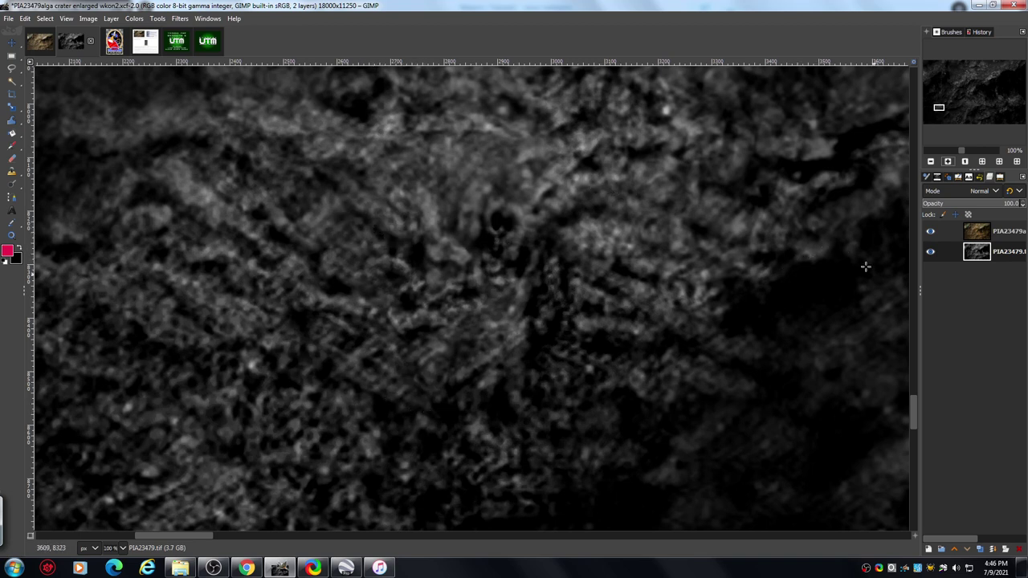
scroll(913, 410, "up", 3)
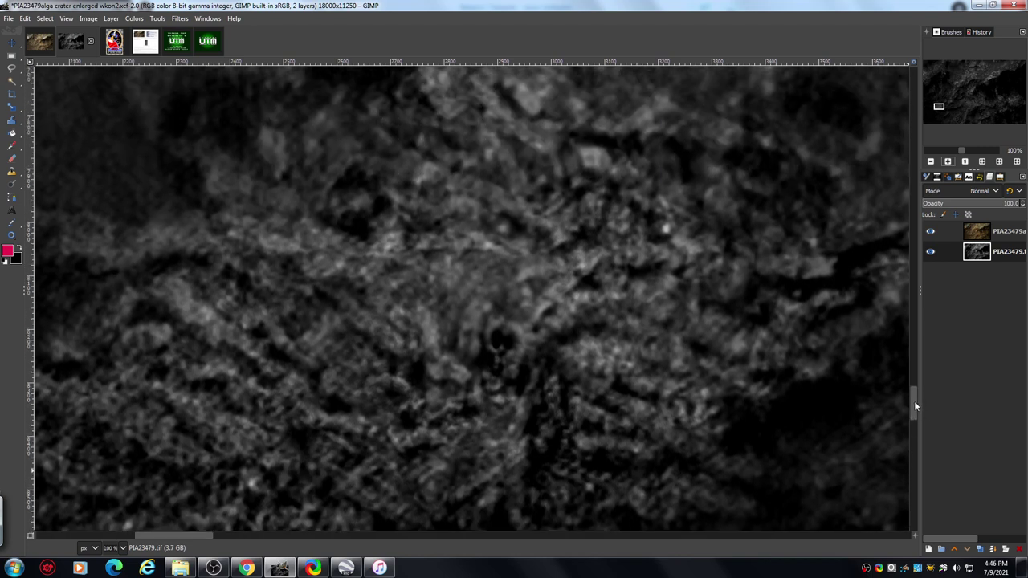
left_click_drag(915, 401, 907, 411)
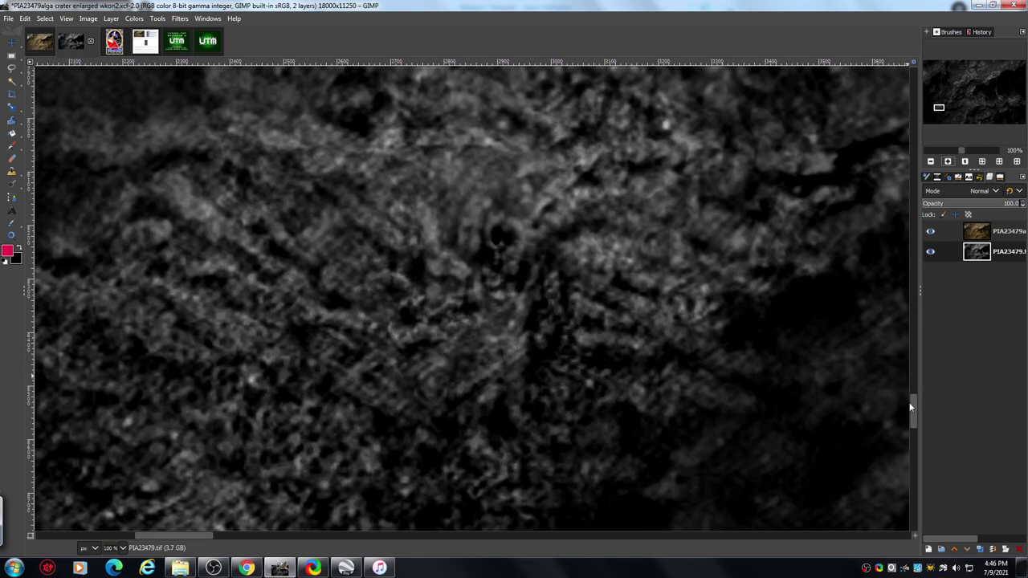
left_click_drag(910, 408, 913, 413)
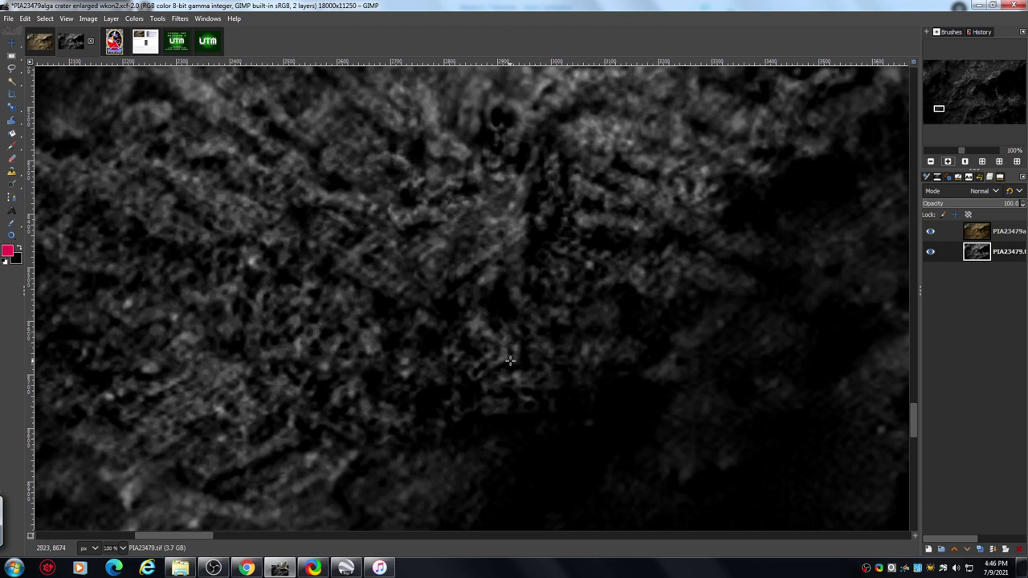
left_click(980, 177)
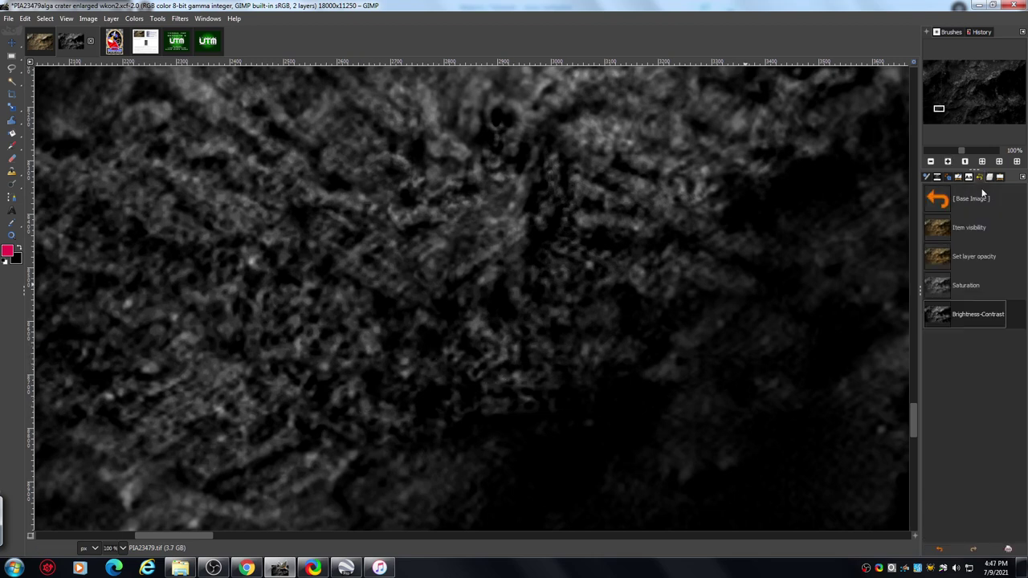
left_click(940, 258)
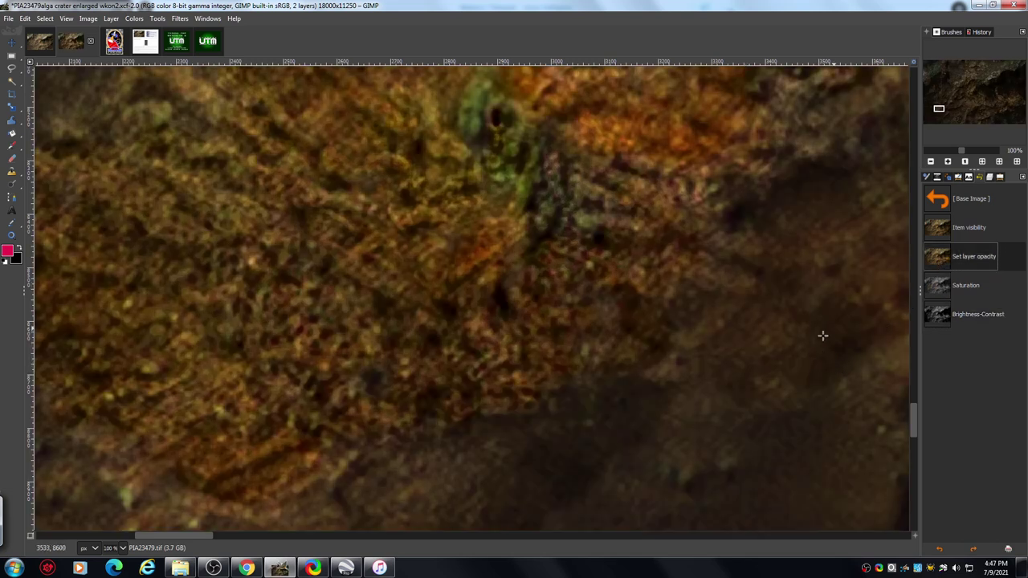
Step: Examine the textured patch in color and zoom out to 33.3% to show it with the surrounding dunes and ridge
scroll(911, 413, "up", 3)
mouse_move(911, 413)
left_mouse_down()
mouse_move(909, 398)
mouse_move(910, 410)
left_mouse_up()
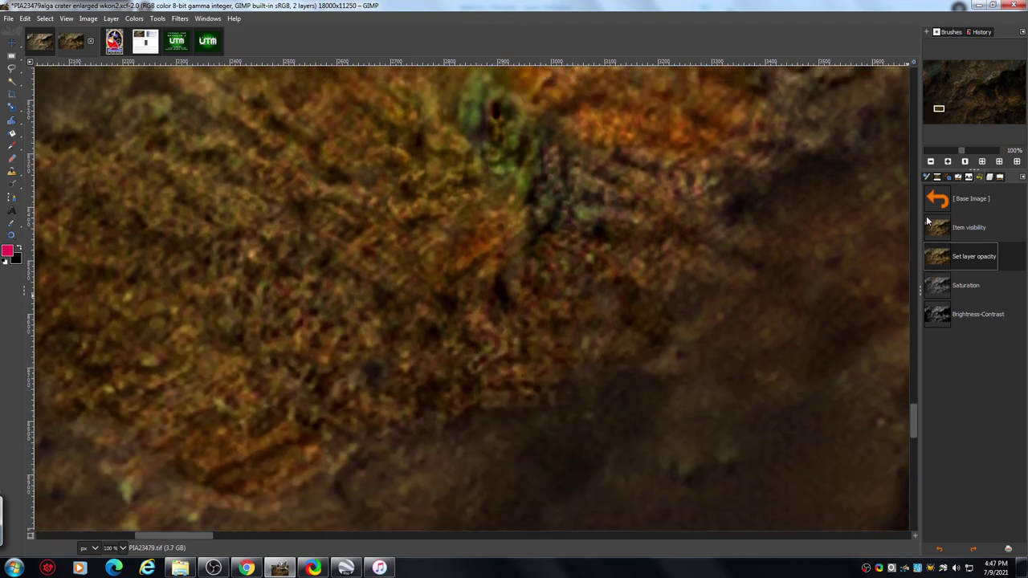
left_click(931, 161)
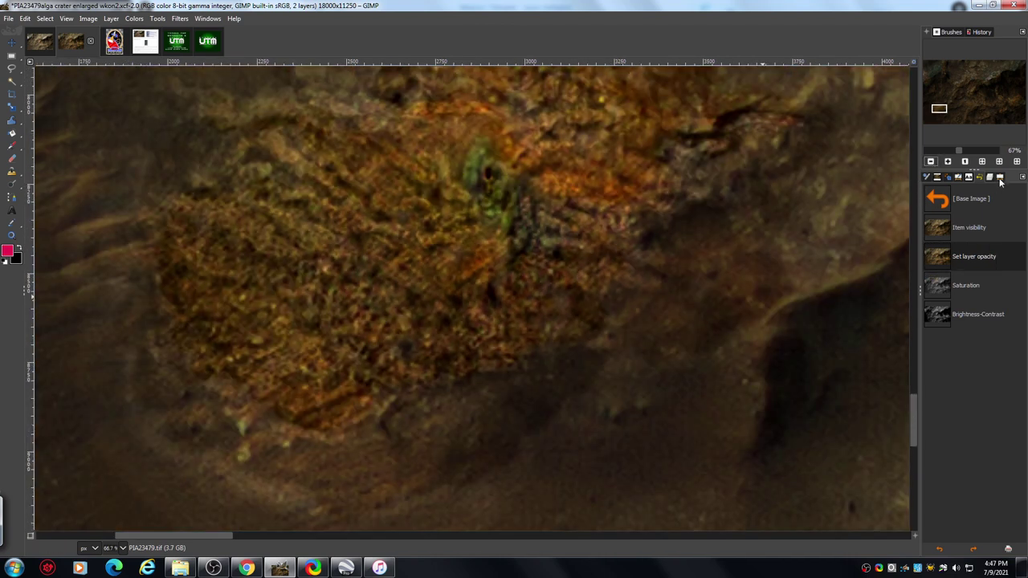
left_click(1000, 178)
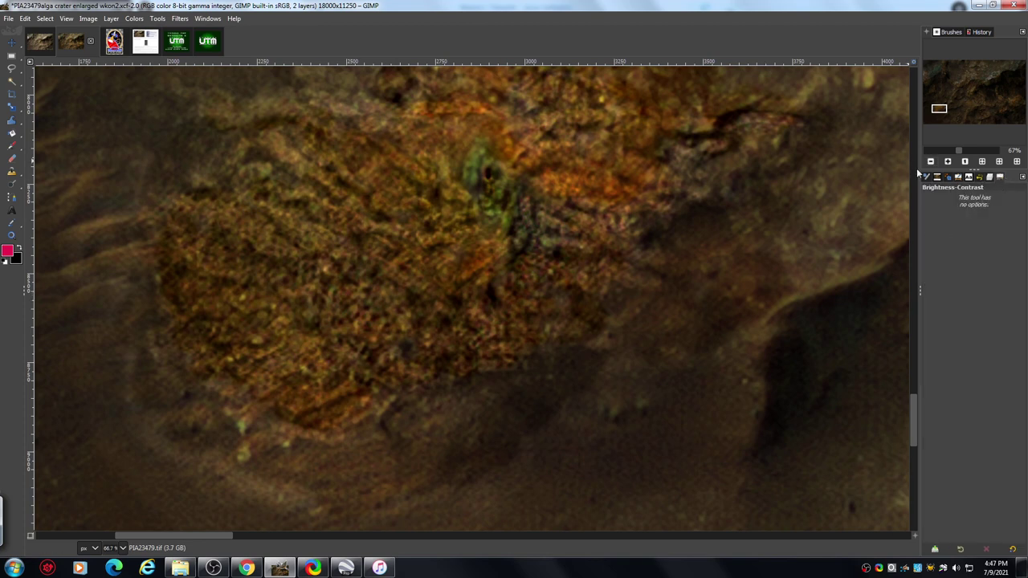
left_click_drag(911, 414, 912, 403)
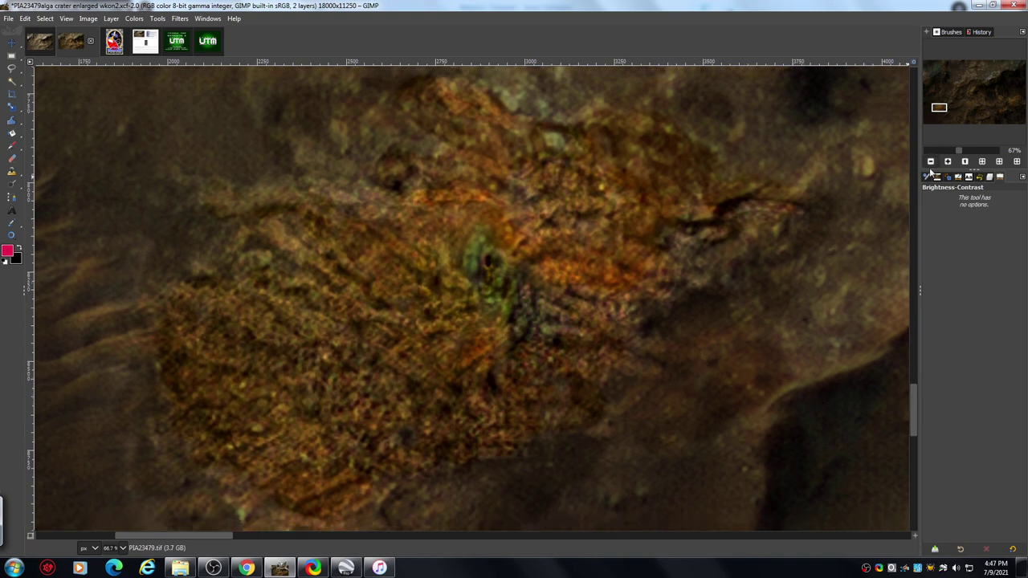
left_click(932, 162)
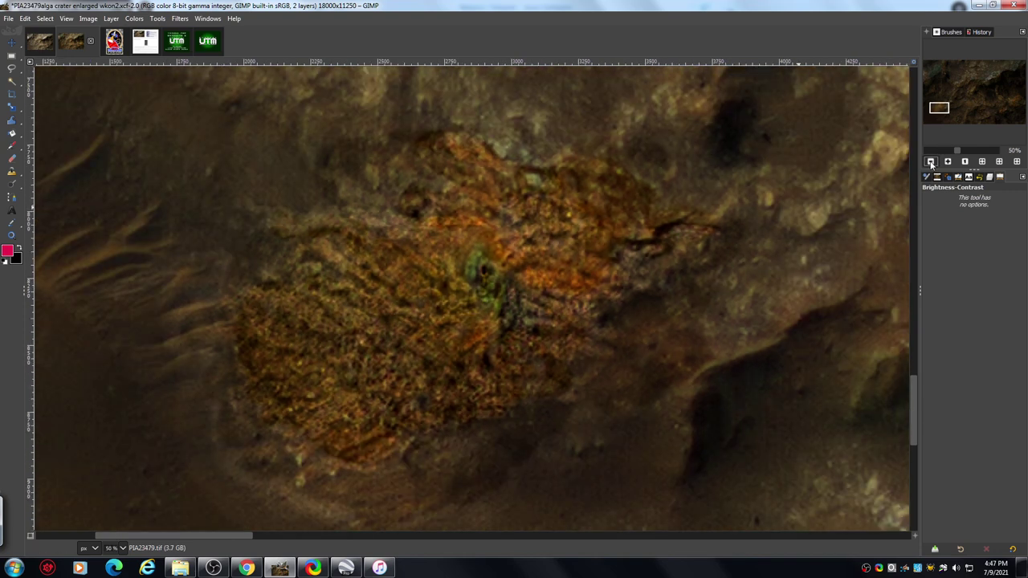
left_click(932, 162)
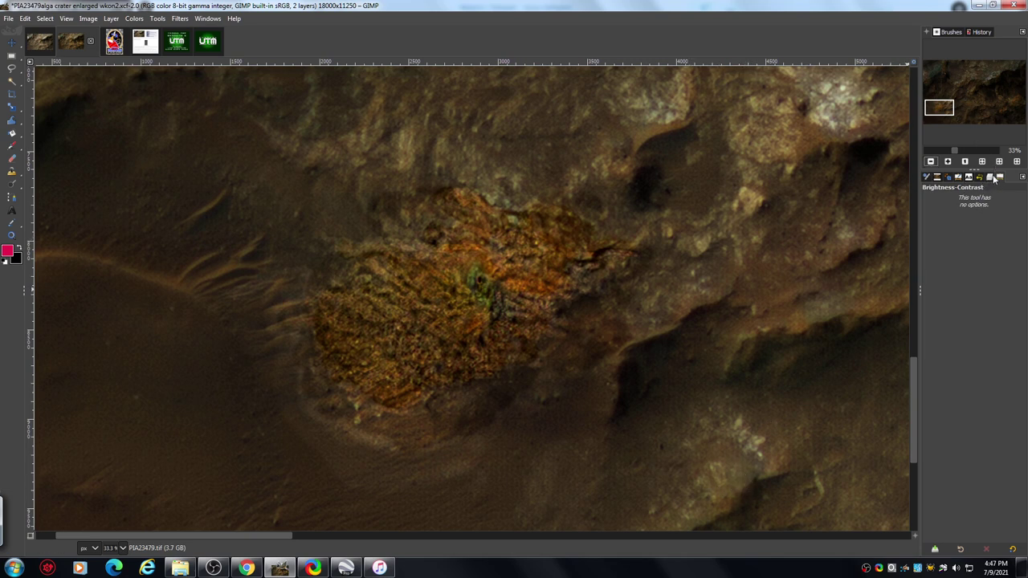
Step: Make the upper layer active and compare the layers over the orange patch by raising its opacity and fading it through 40.1 to nearly 0
left_click(995, 179)
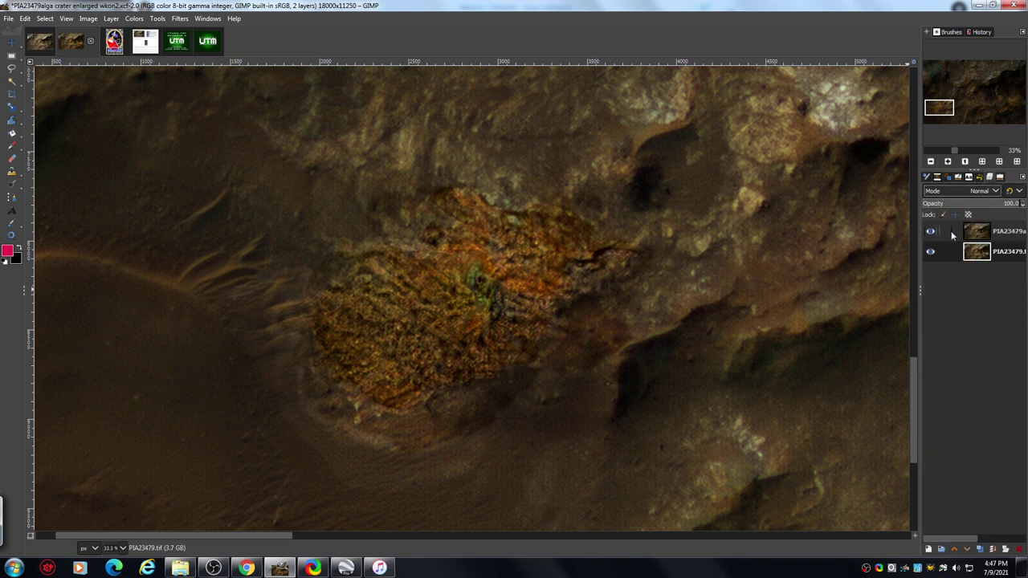
left_click(949, 232)
left_click(946, 231)
left_click(1002, 233)
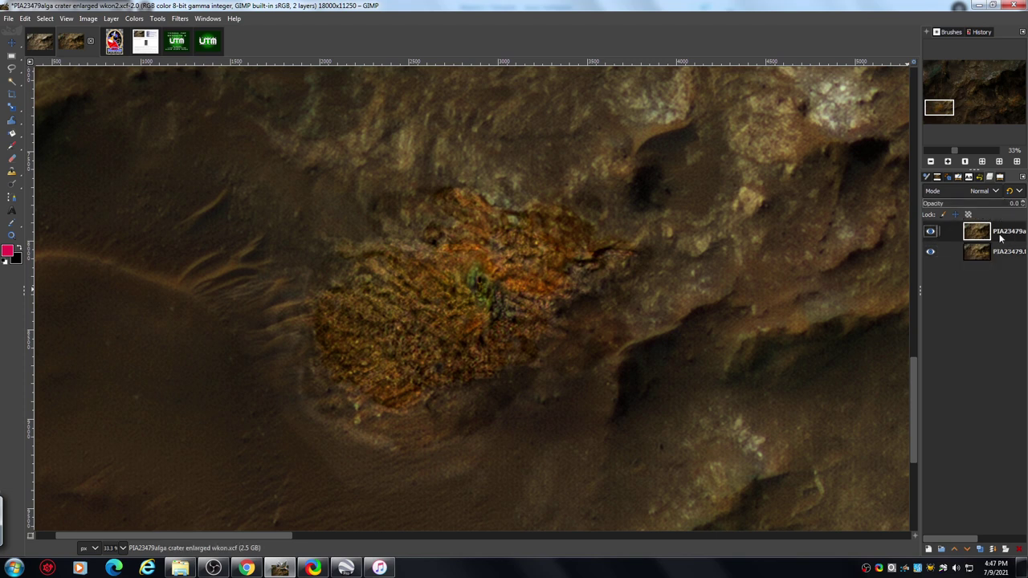
left_click_drag(927, 205, 971, 205)
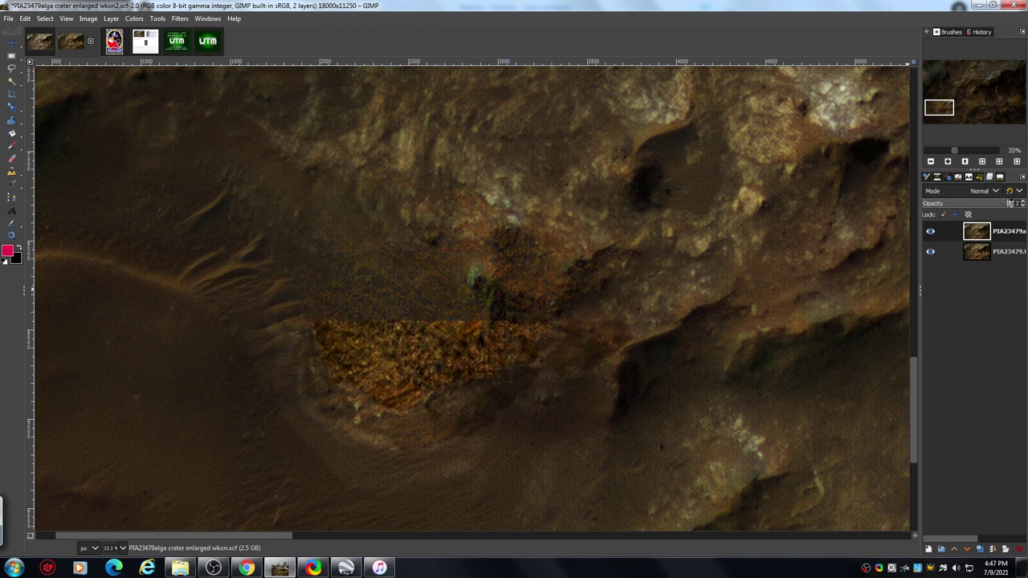
left_click_drag(1020, 203, 1023, 203)
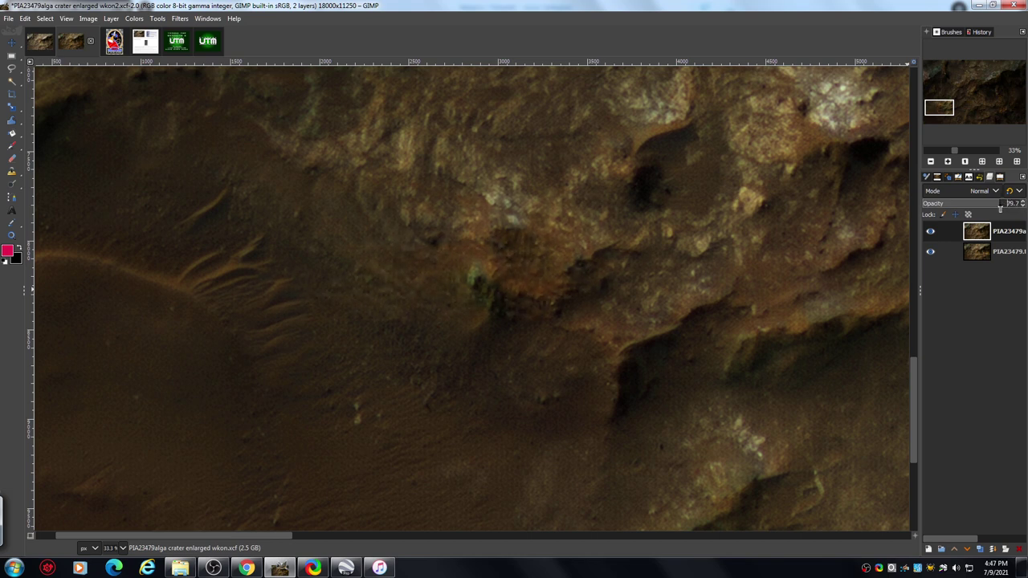
left_click_drag(1000, 208, 998, 208)
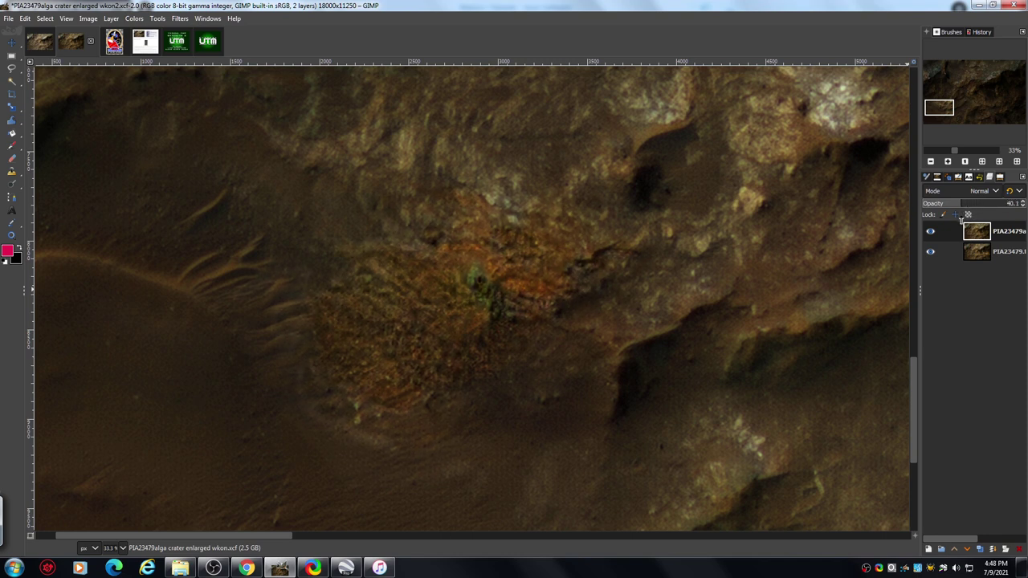
left_click_drag(961, 220, 958, 222)
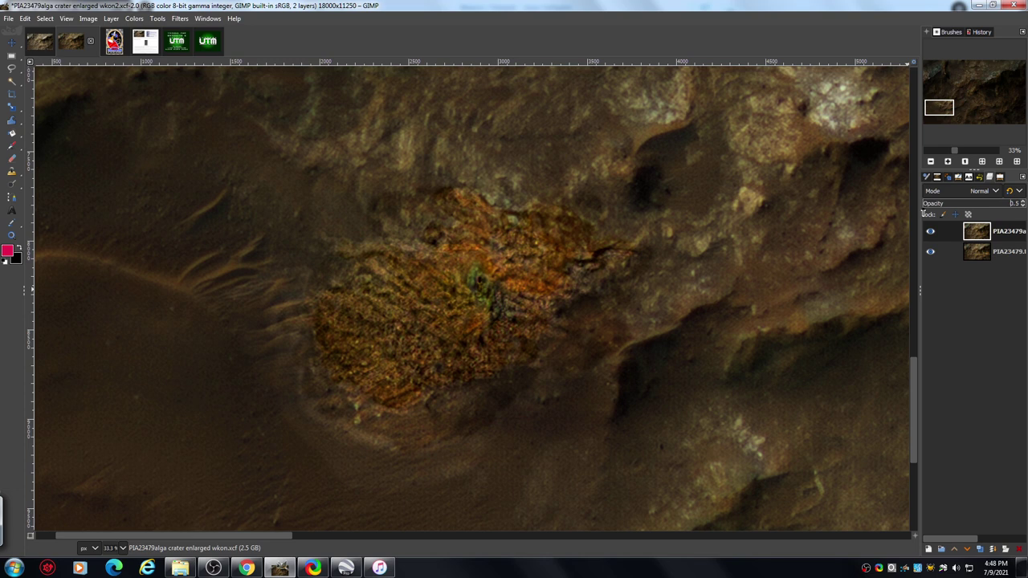
Step: Examine the orange patch and its green centre from 25% up to 100% zoom with the upper layer's opacity at 0.5
left_click_drag(923, 212, 925, 211)
left_click(932, 163)
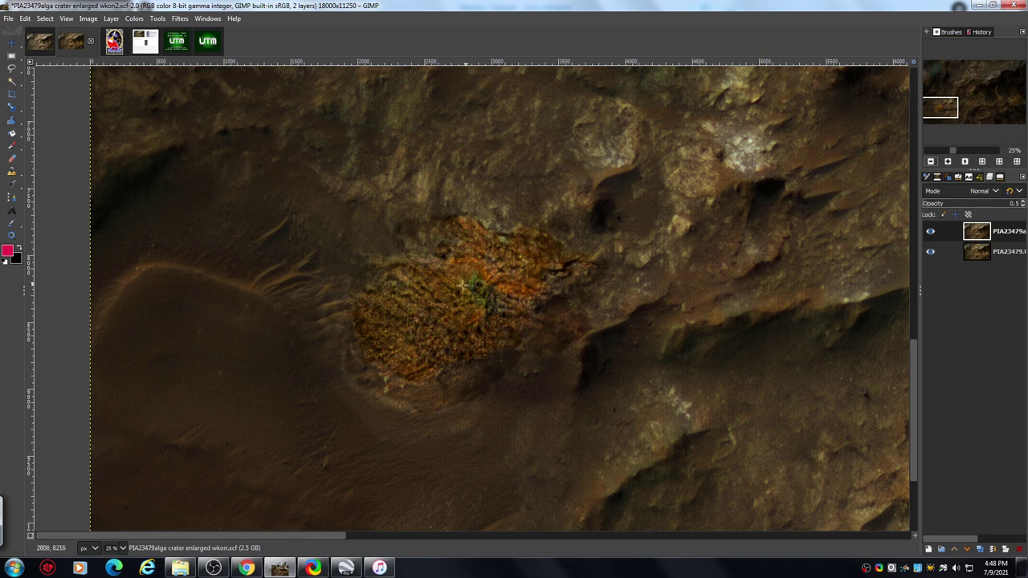
left_click(949, 161)
left_click(949, 161)
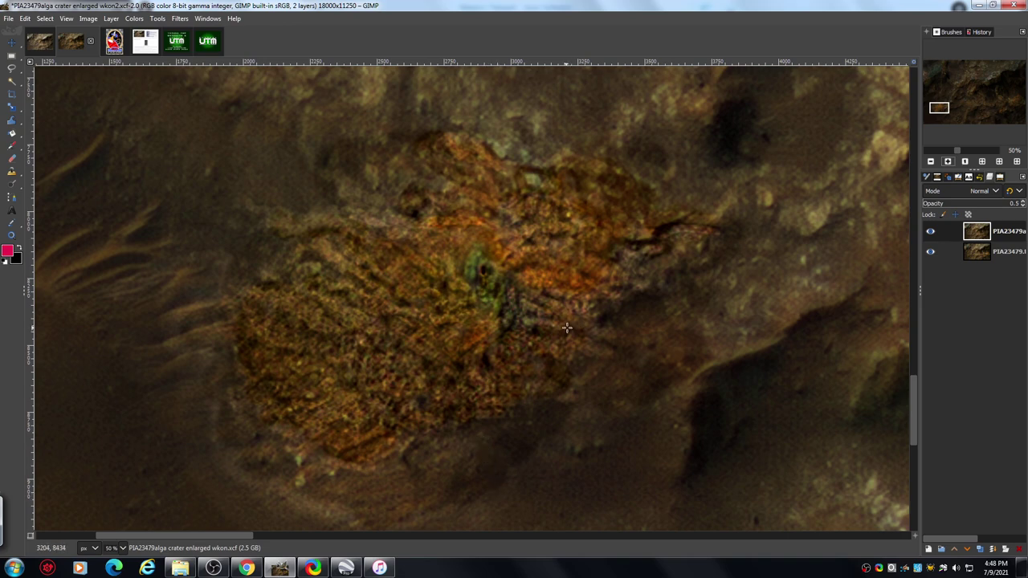
left_click(949, 162)
left_click(949, 162)
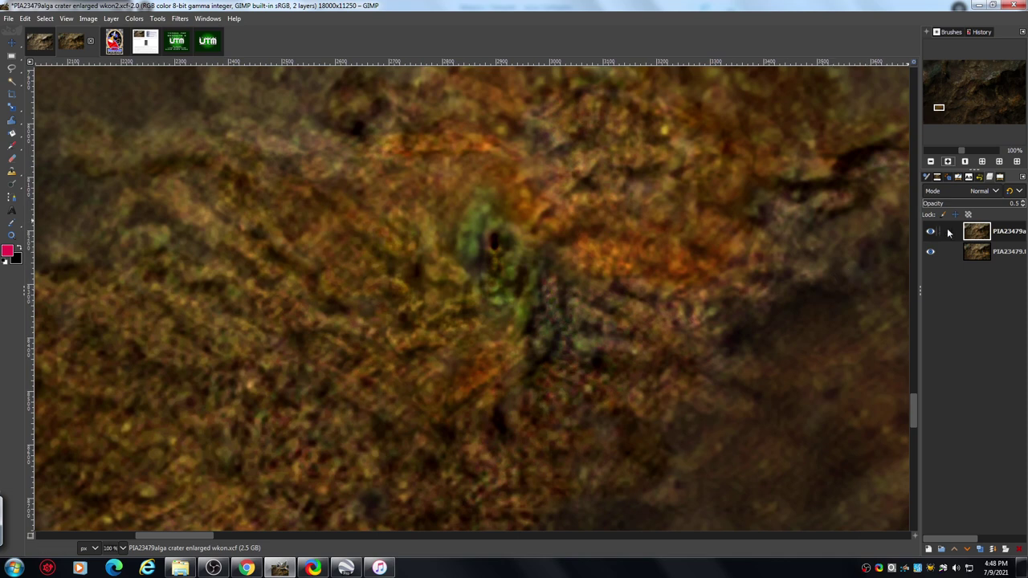
left_click_drag(912, 404, 913, 406)
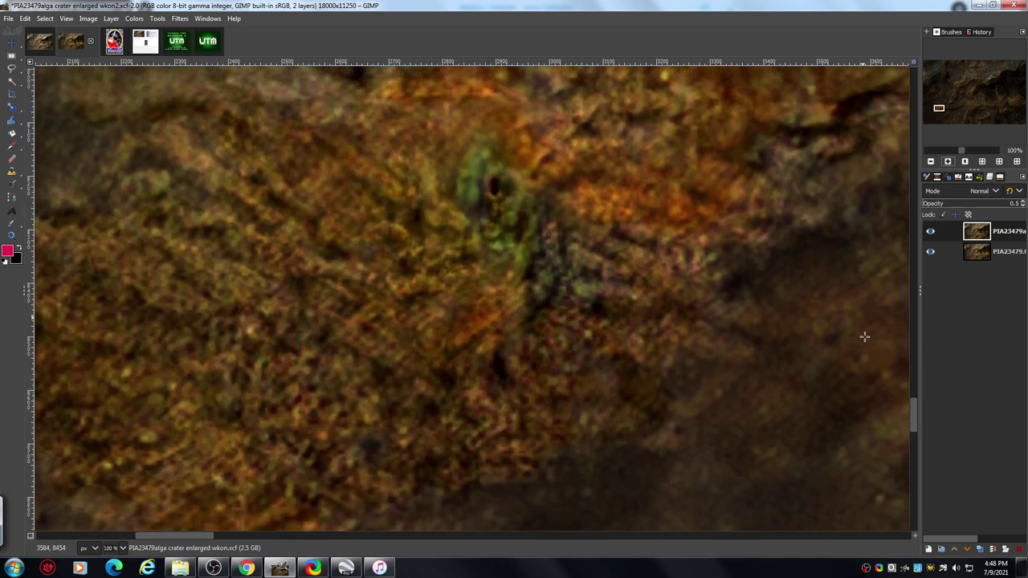
Step: Compare the layers over the orange patch at 66.7% zoom by raising the upper layer's opacity to 100 and fading it to 0
left_click(931, 162)
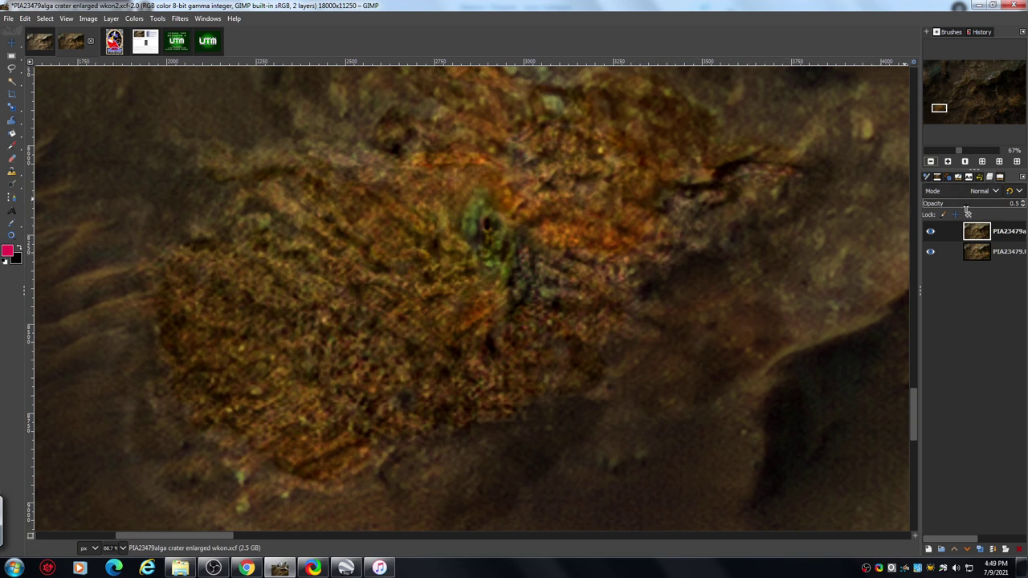
left_click_drag(925, 205, 934, 205)
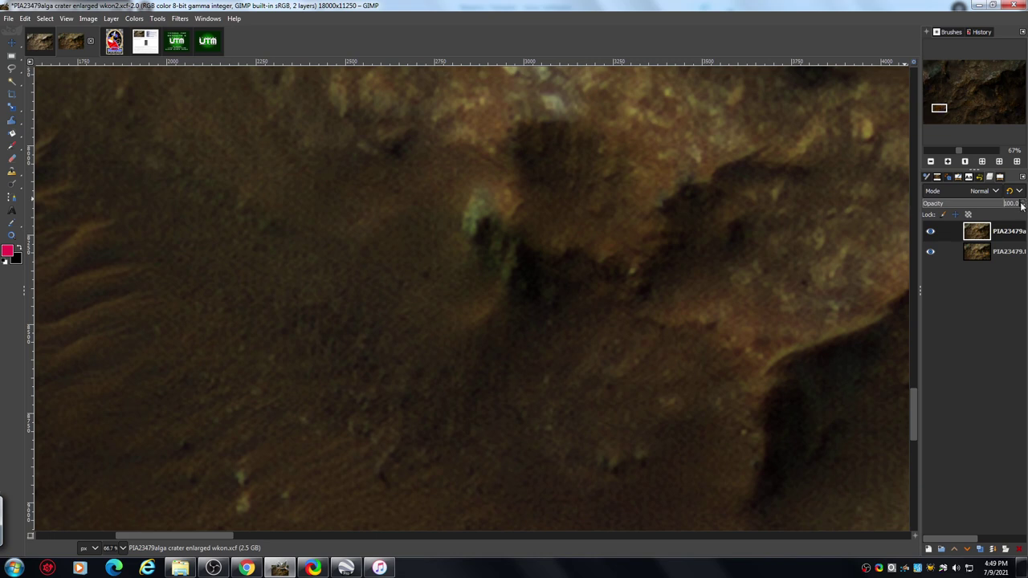
left_click_drag(1010, 209, 922, 226)
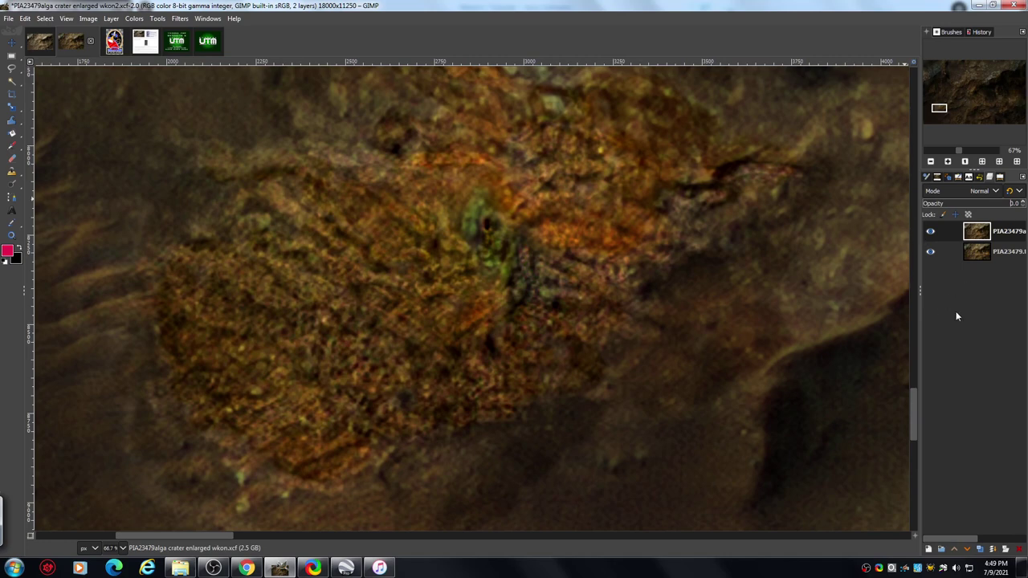
Step: Examine the second orange patch, with green spots on the central ridge, at 66.7% zoom
left_click(931, 162)
left_click(931, 162)
left_click(931, 161)
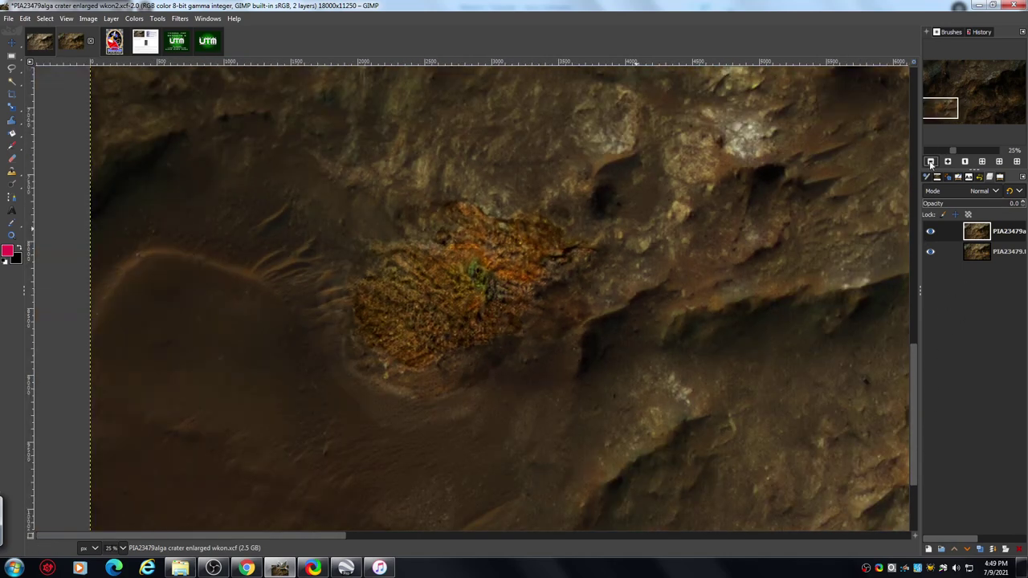
left_click(931, 162)
left_click_drag(944, 111, 948, 115)
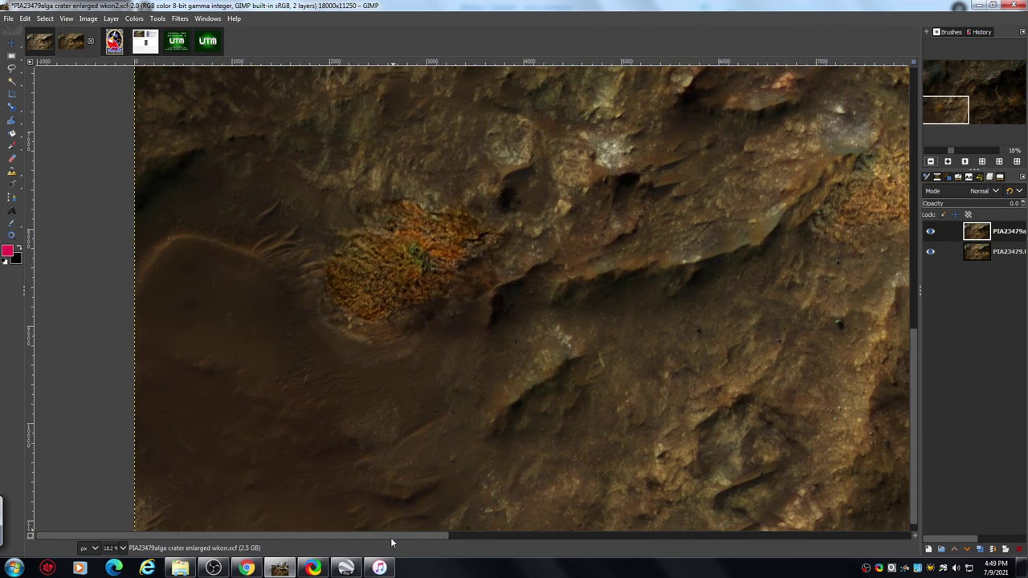
left_click_drag(390, 536, 556, 535)
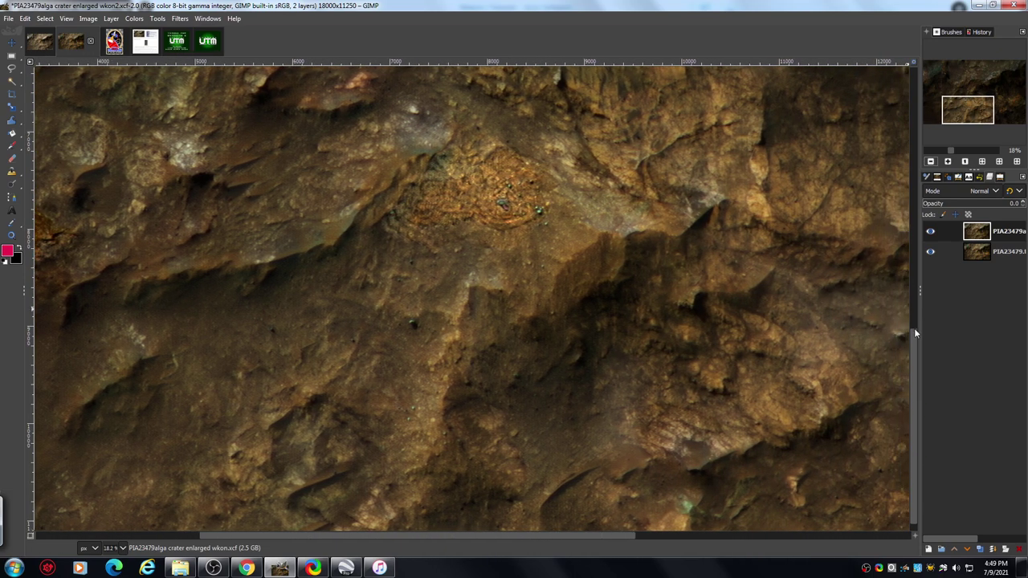
mouse_move(915, 327)
left_mouse_down()
mouse_move(913, 344)
mouse_move(912, 313)
left_mouse_up()
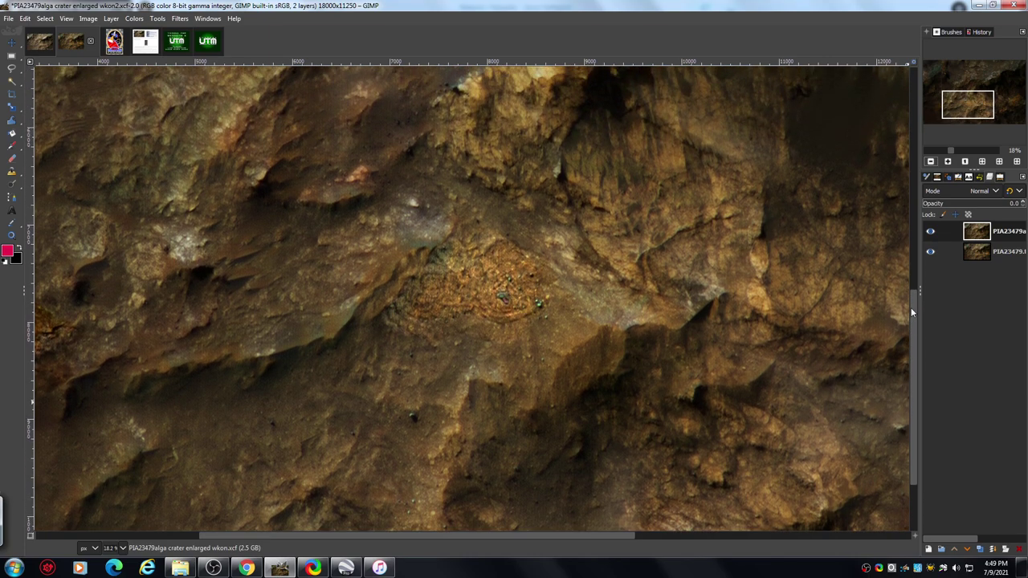
left_click(948, 162)
left_click(948, 161)
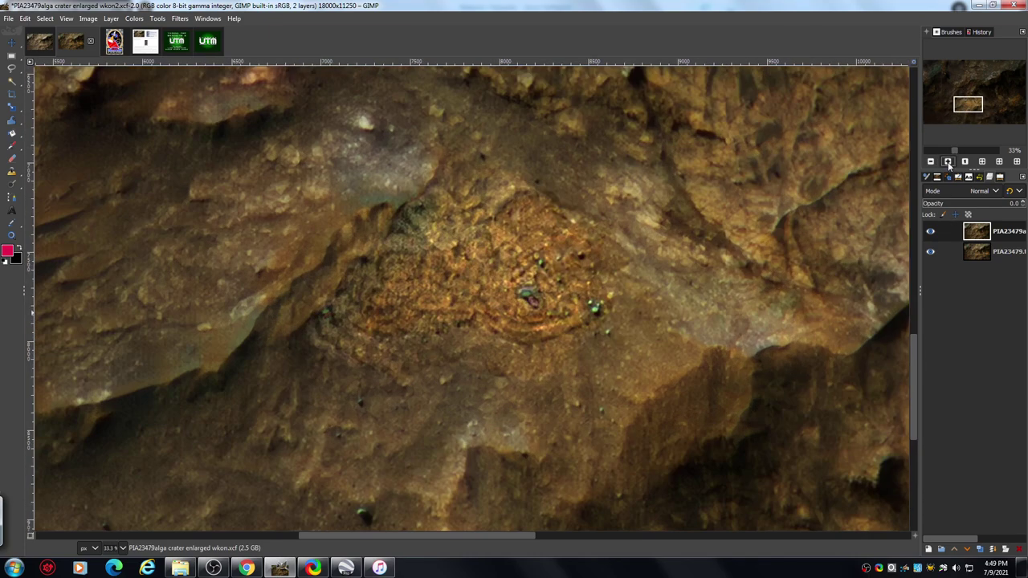
left_click(948, 161)
left_click(948, 161)
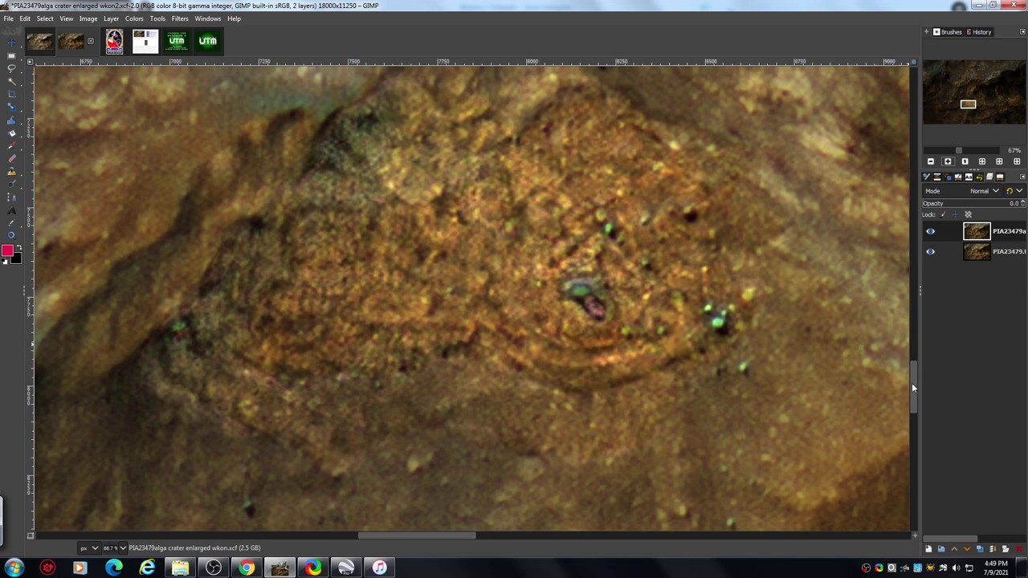
scroll(913, 379, "up", 2)
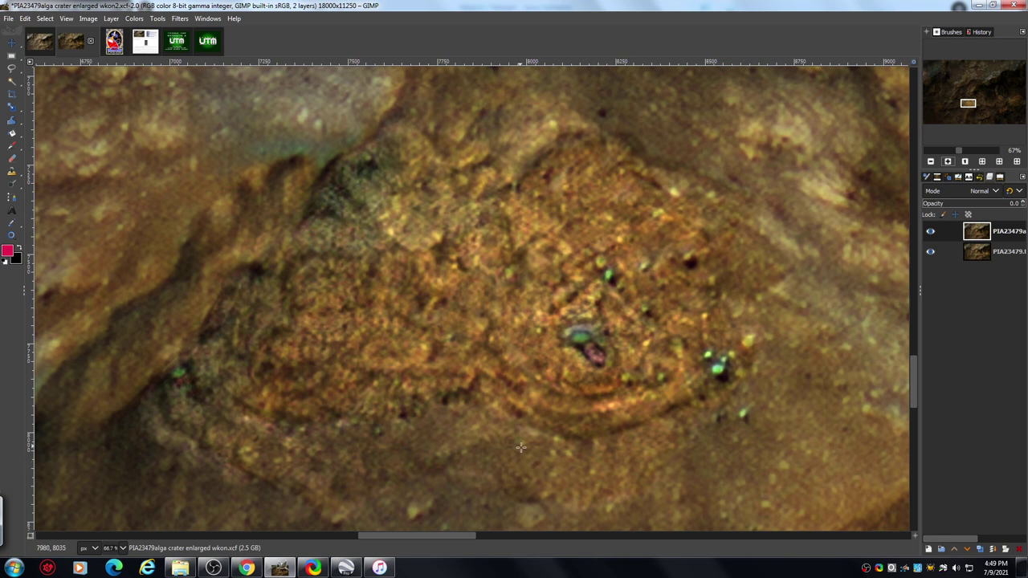
Step: Try a Brightness-Contrast adjustment on the upper layer, raising the contrast to 58, and make the lower layer active
left_click(133, 18)
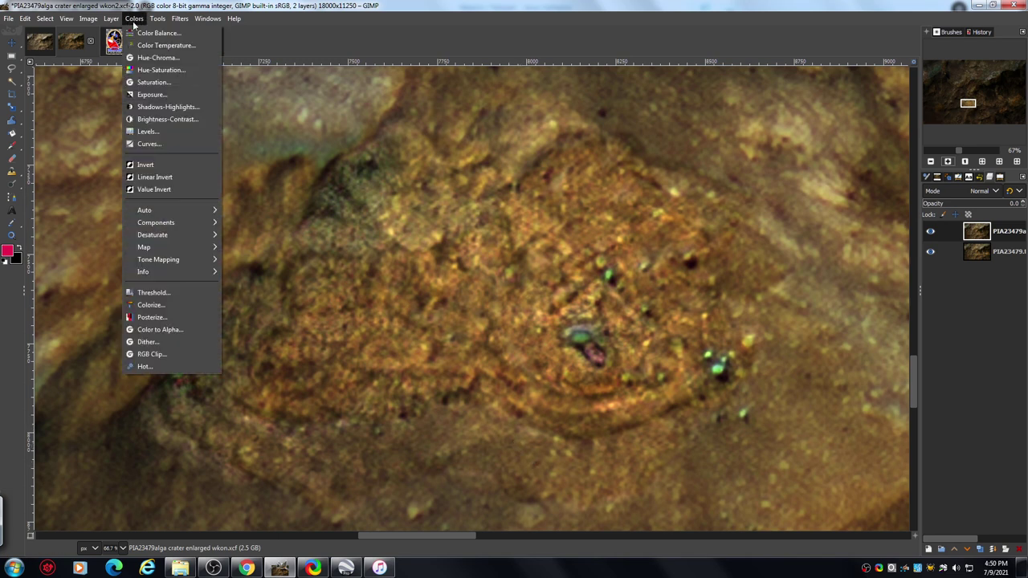
left_click(169, 119)
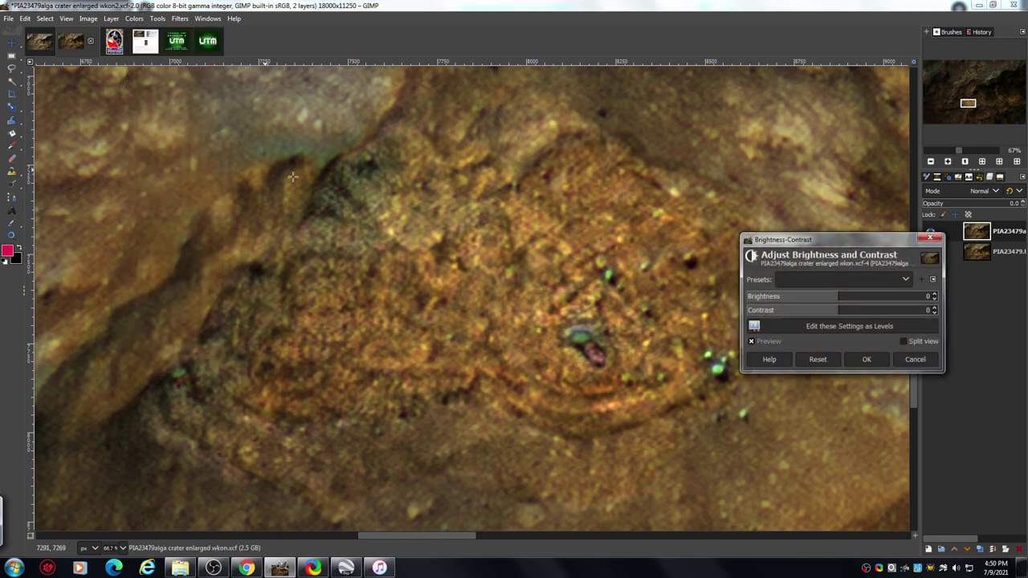
left_click_drag(846, 239, 916, 281)
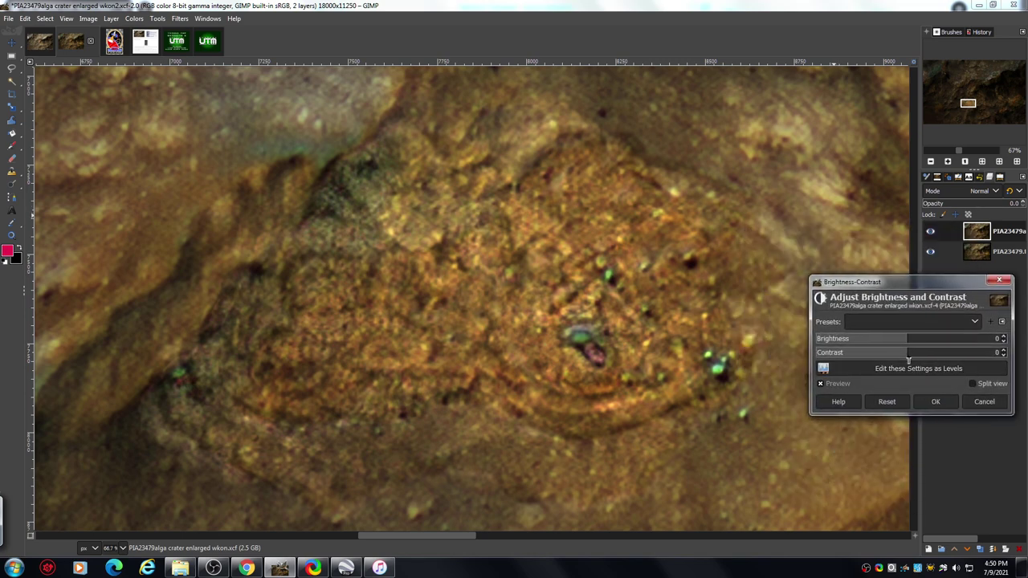
left_click_drag(913, 356, 889, 368)
left_click(1008, 253)
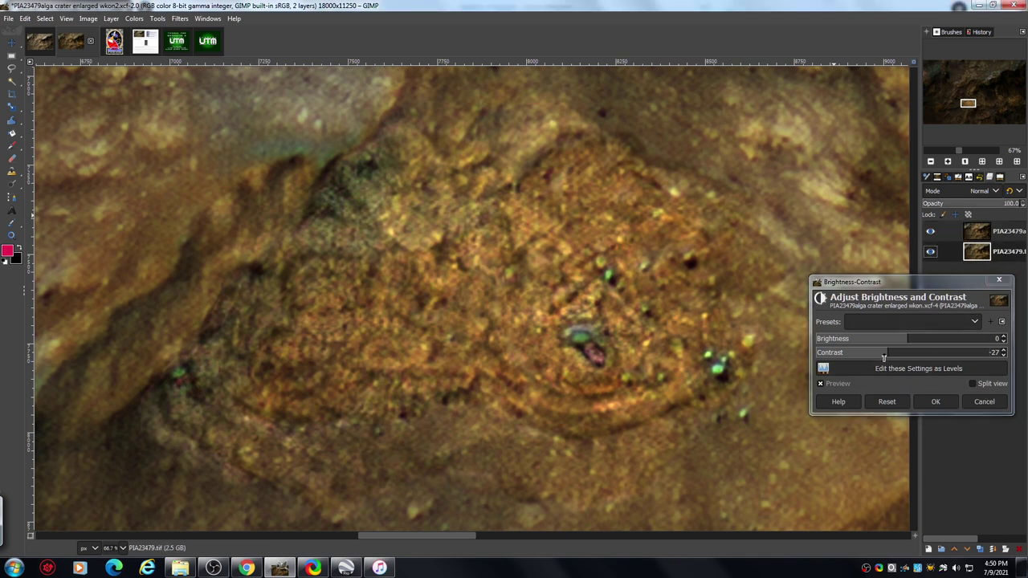
left_click_drag(887, 356, 950, 351)
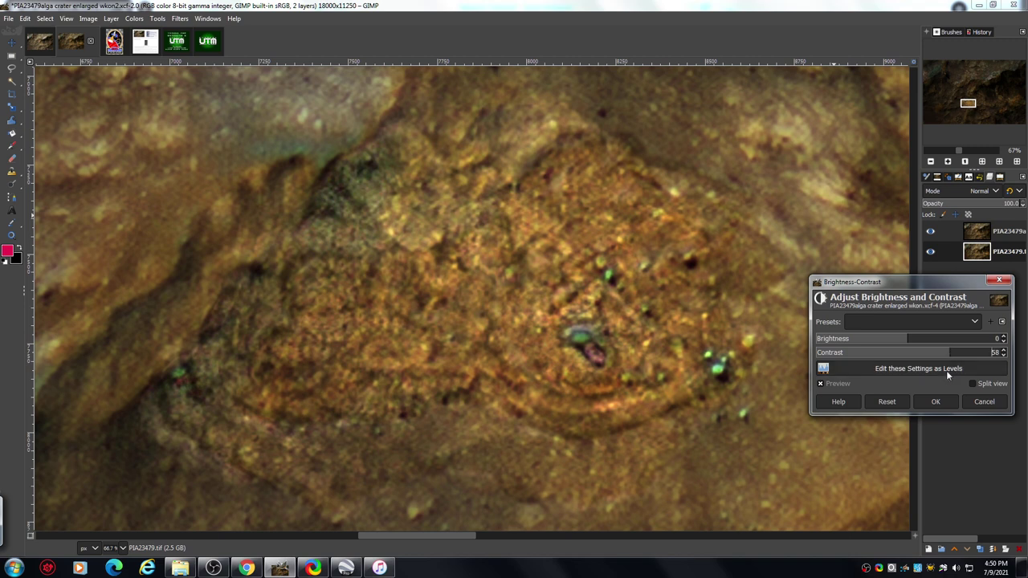
left_click(944, 404)
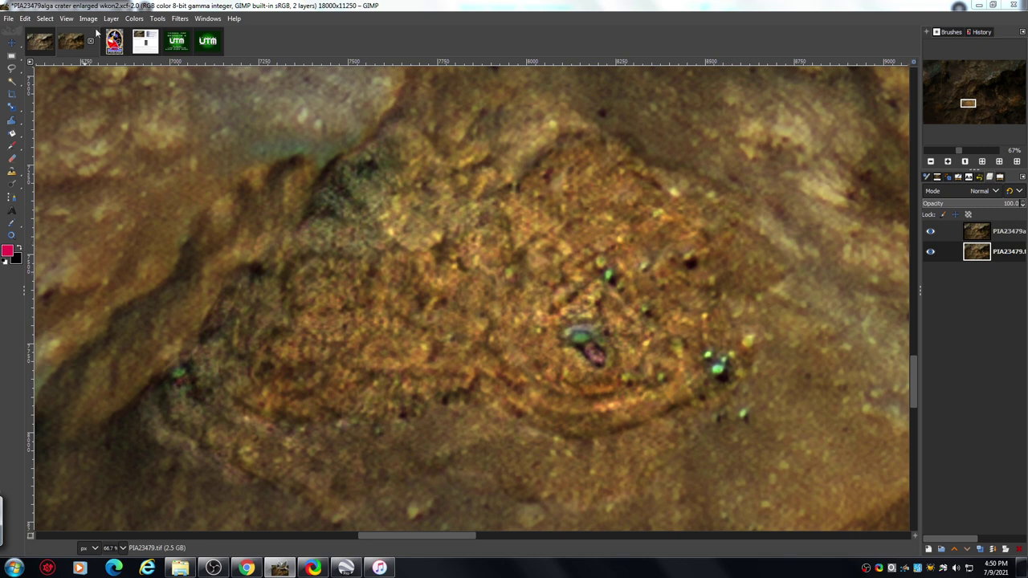
Step: Preview a Brightness-Contrast adjustment on the lower layer with contrast 40 and 32, keeping the dialog clear of the green-spotted patch
left_click(133, 20)
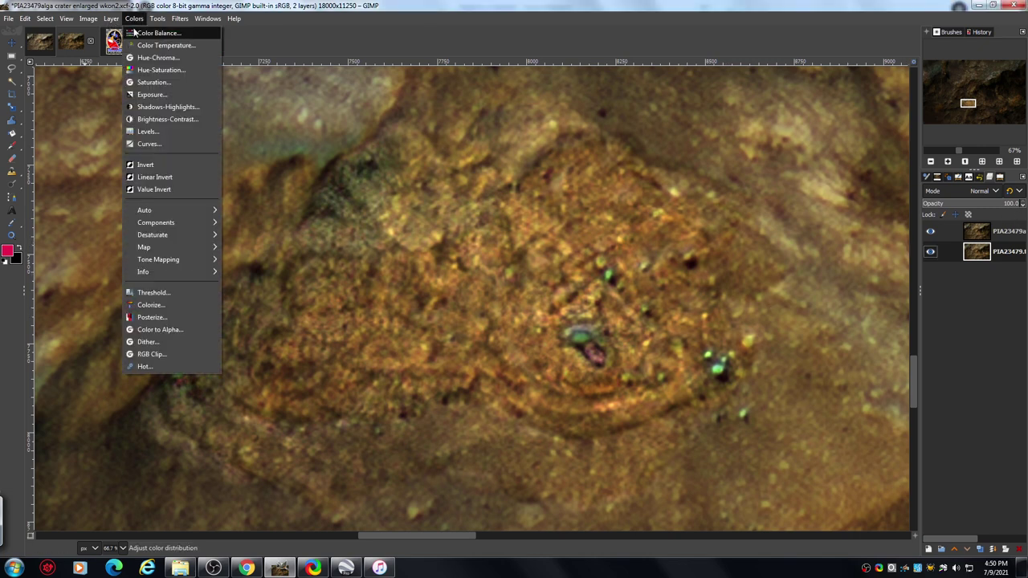
left_click(184, 119)
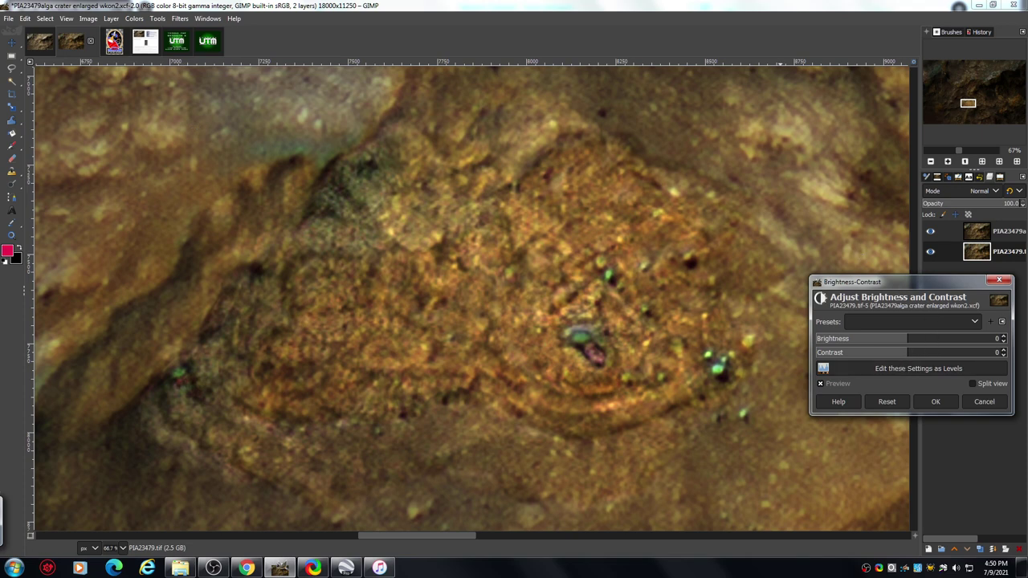
left_click_drag(909, 357, 924, 359)
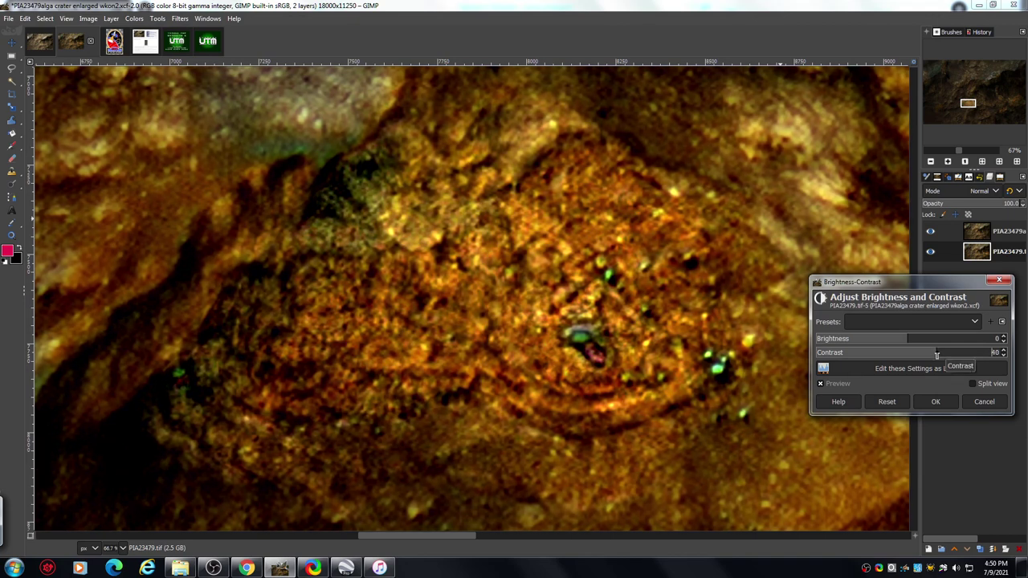
left_click_drag(933, 356, 930, 356)
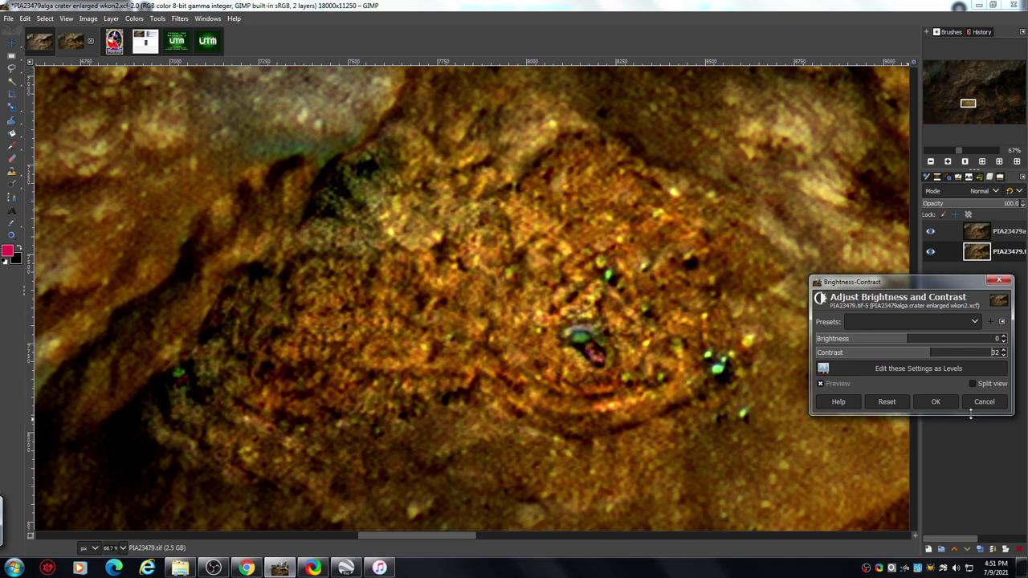
left_click_drag(924, 283, 904, 403)
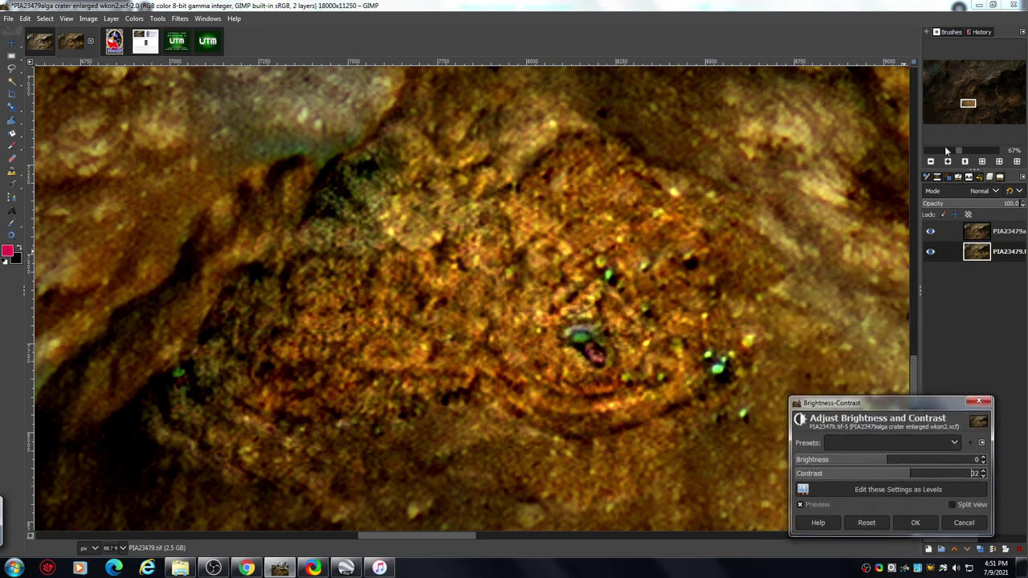
Step: Compare the layers over the green-spotted patch by raising the upper layer's opacity to 100 and fading it through 23.1 to 0
left_click(1005, 233)
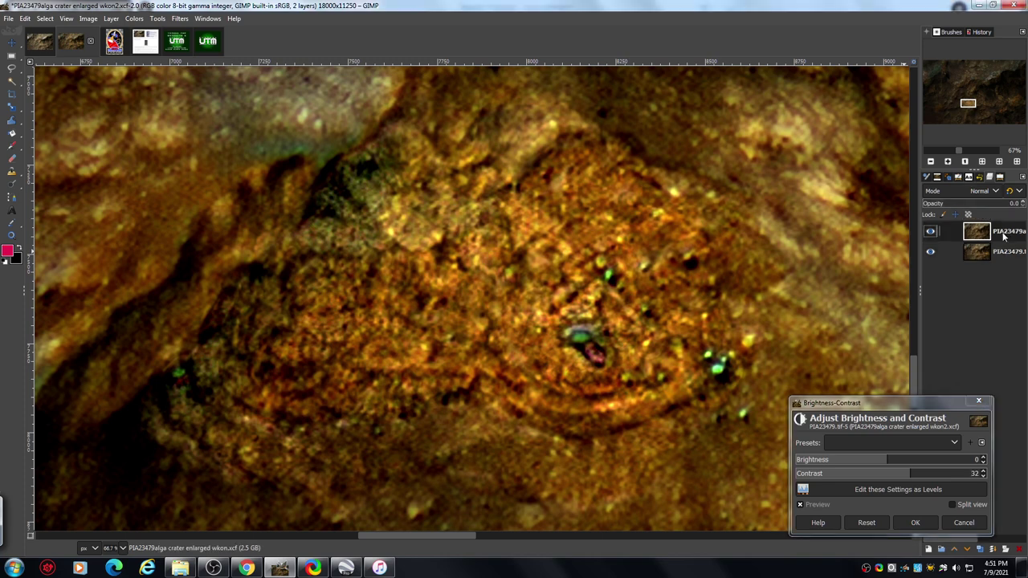
left_click_drag(925, 205, 1022, 202)
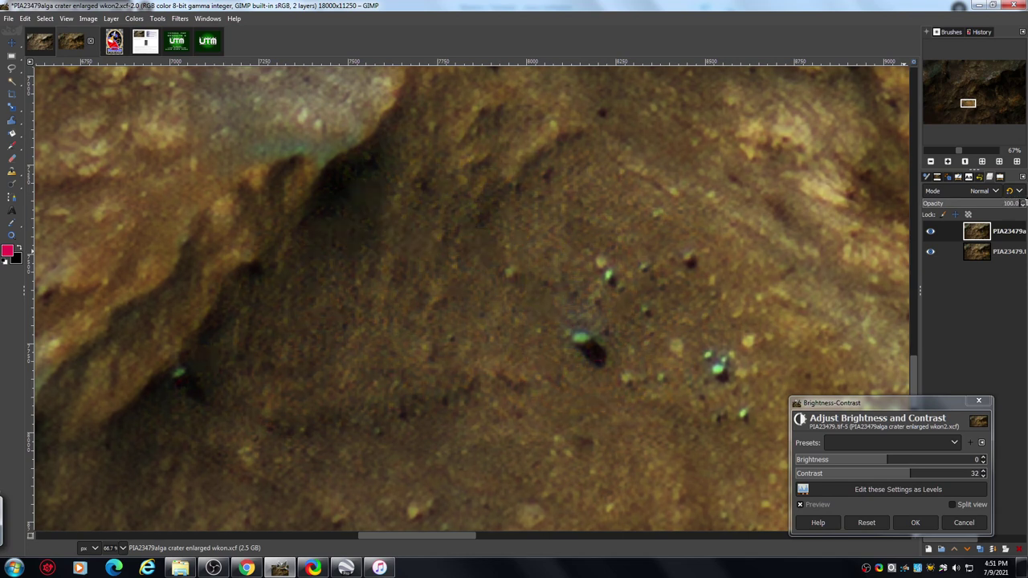
left_click_drag(1019, 206, 953, 215)
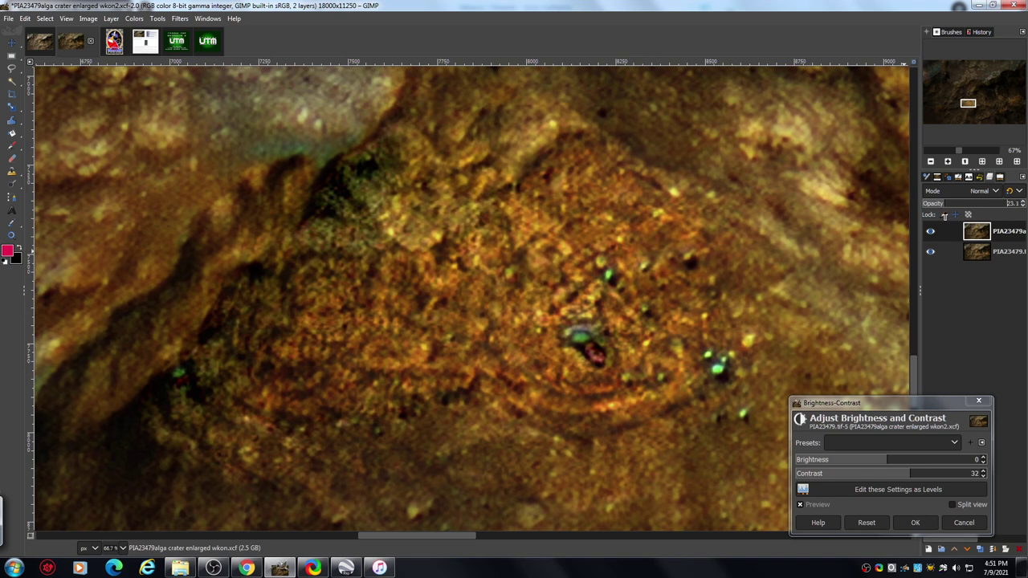
left_click_drag(941, 214, 924, 216)
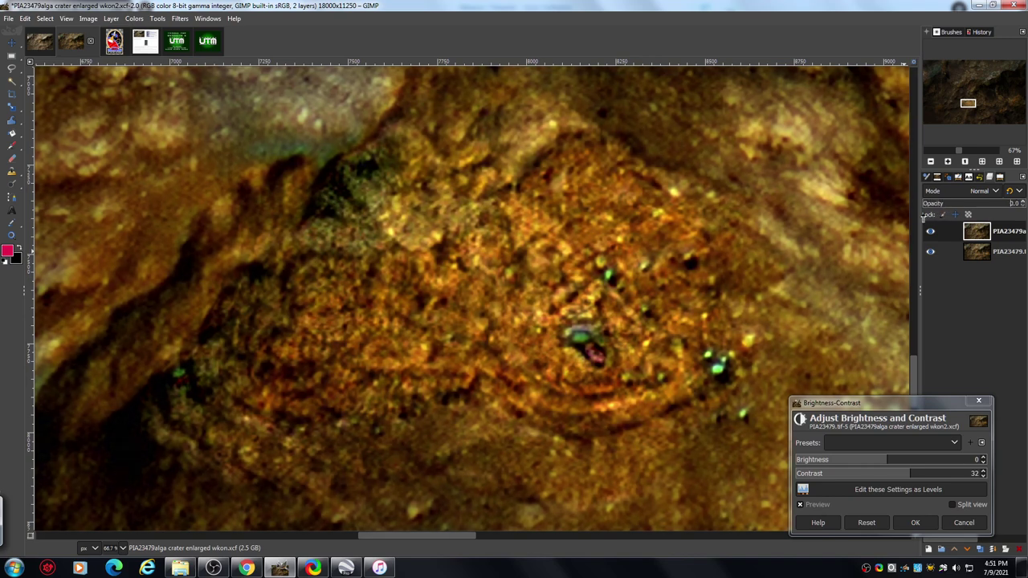
Step: Reset and cancel the Brightness-Contrast adjustment, zooming out to 18.2% to show the patch with the surrounding ridges
left_click(857, 525)
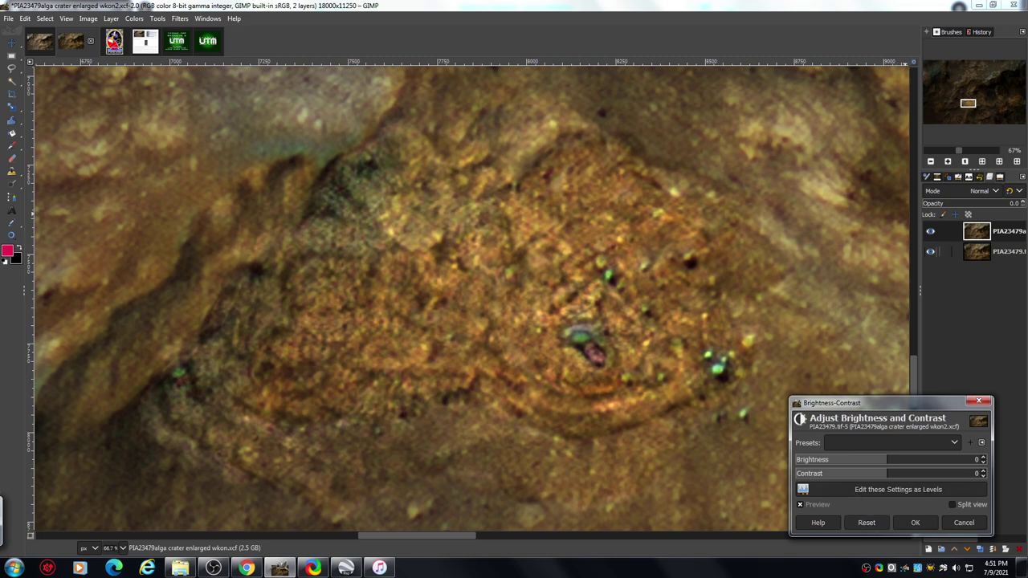
left_click(931, 161)
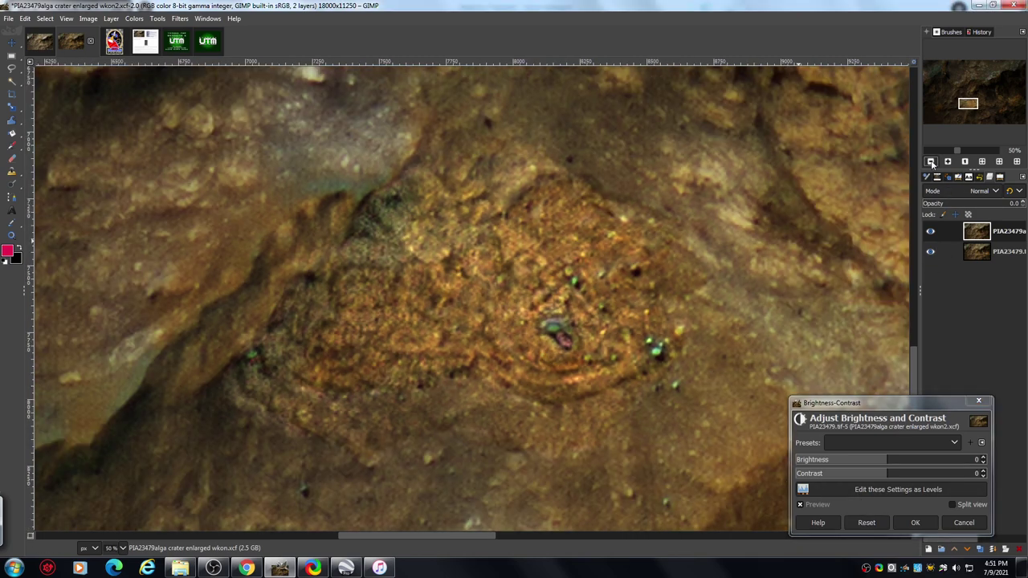
left_click(931, 162)
left_click(931, 161)
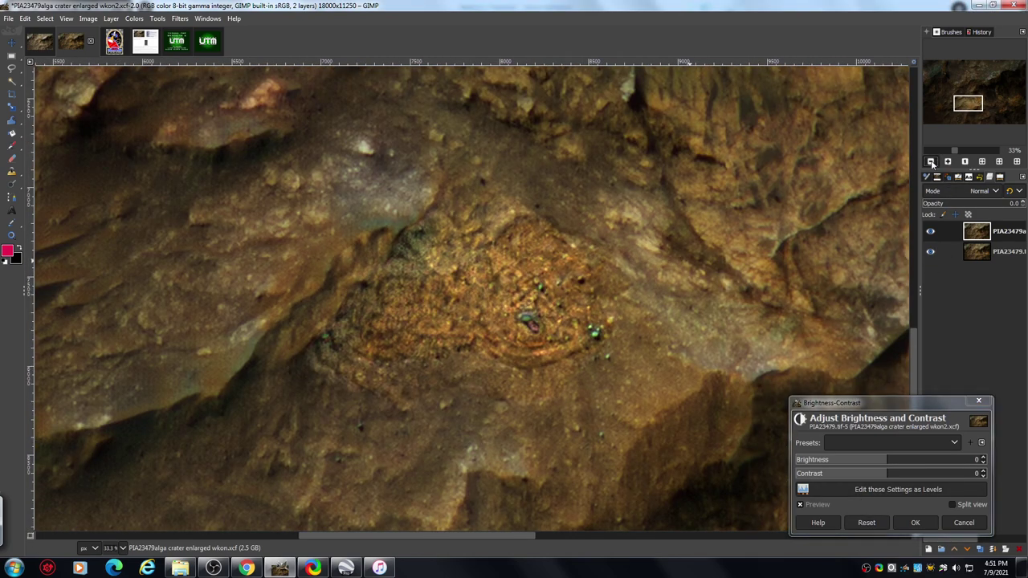
left_click(931, 162)
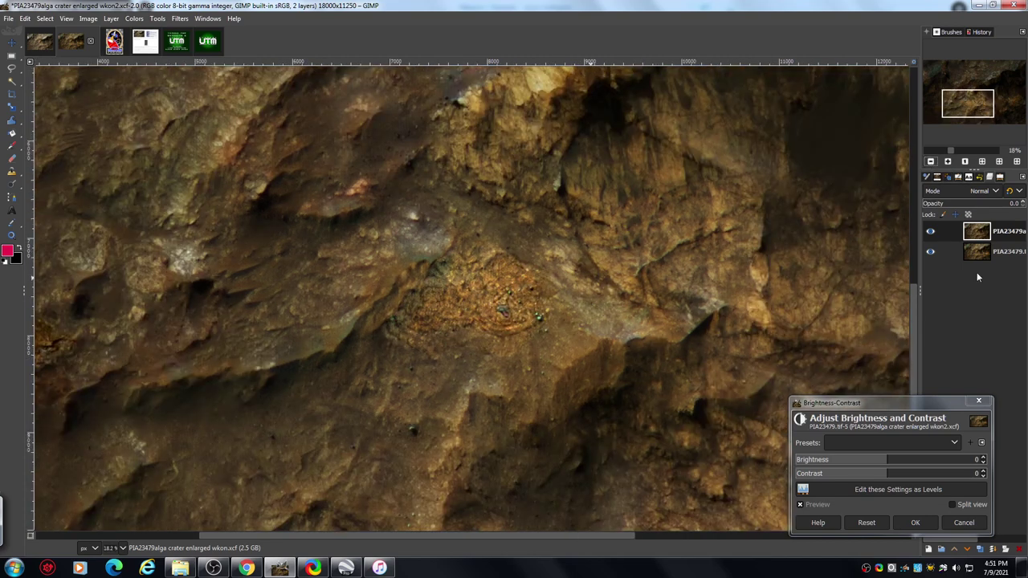
left_click(964, 523)
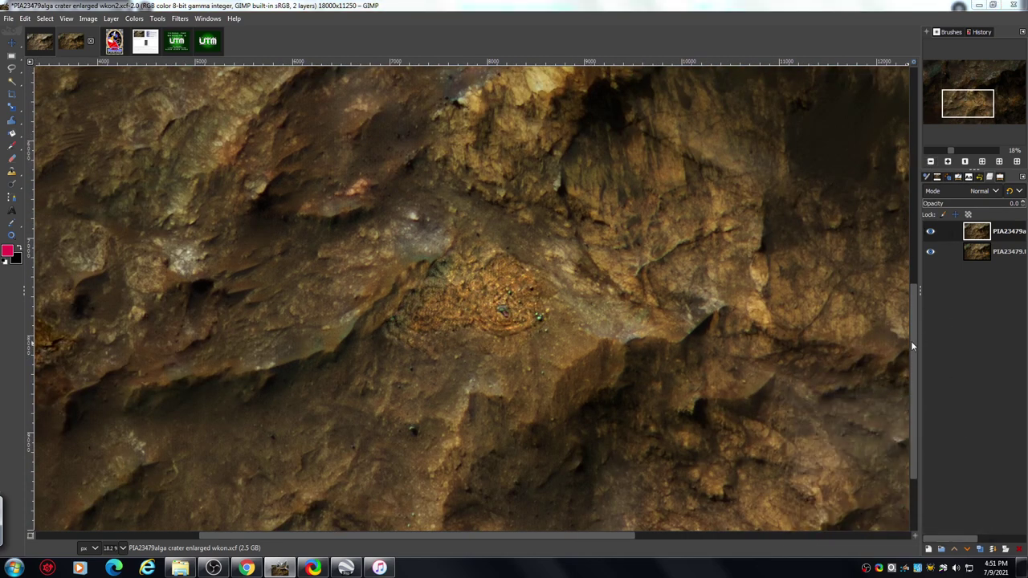
Step: Examine the large orange and green patch near the image's right edge at 33.3% and 66.7% magnification
left_click_drag(912, 346, 912, 368)
left_click_drag(591, 538, 879, 530)
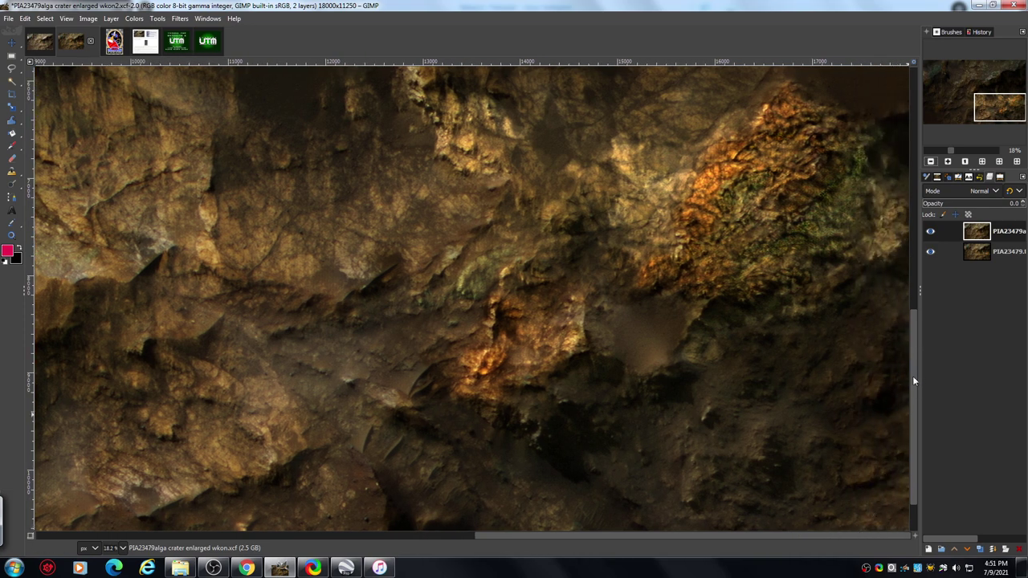
left_click_drag(913, 377, 913, 333)
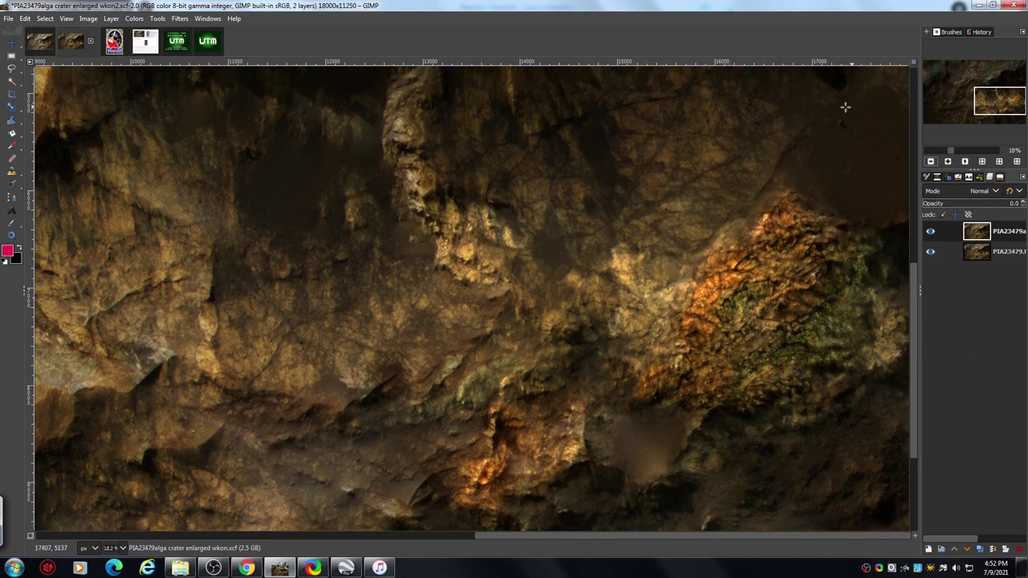
left_click(948, 162)
left_click(949, 162)
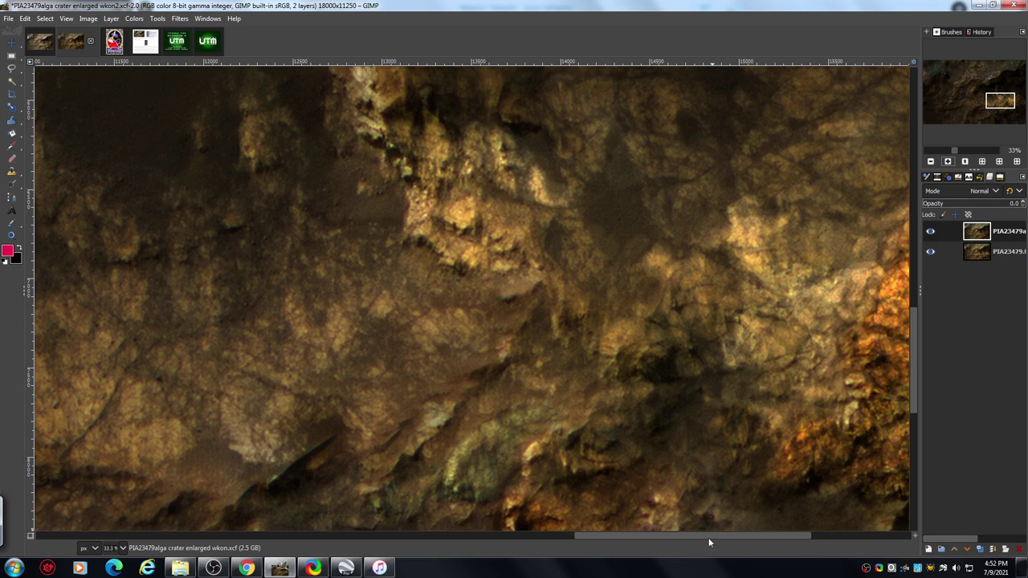
left_click_drag(707, 537, 809, 538)
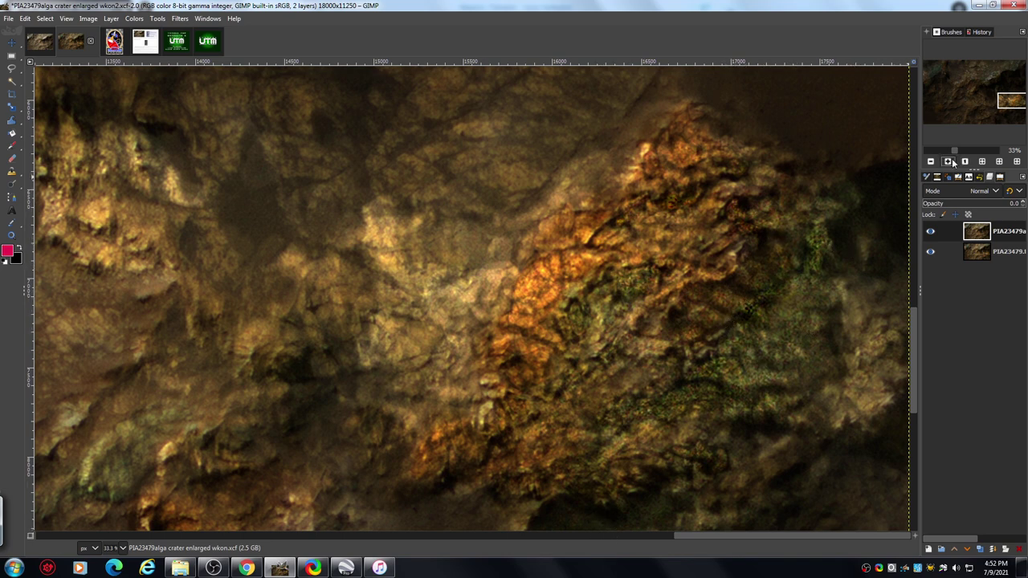
left_click(948, 161)
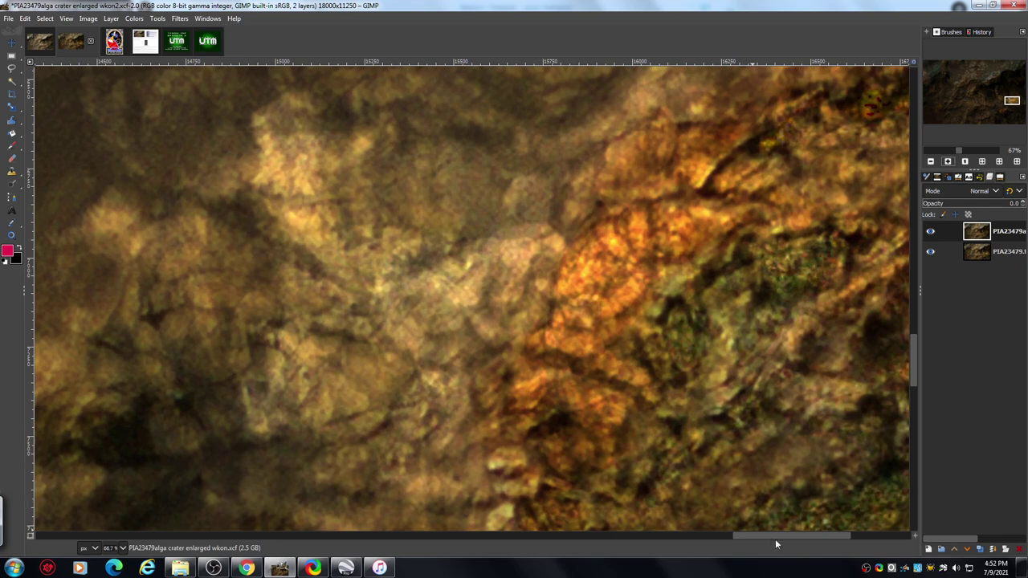
left_click_drag(772, 536, 833, 553)
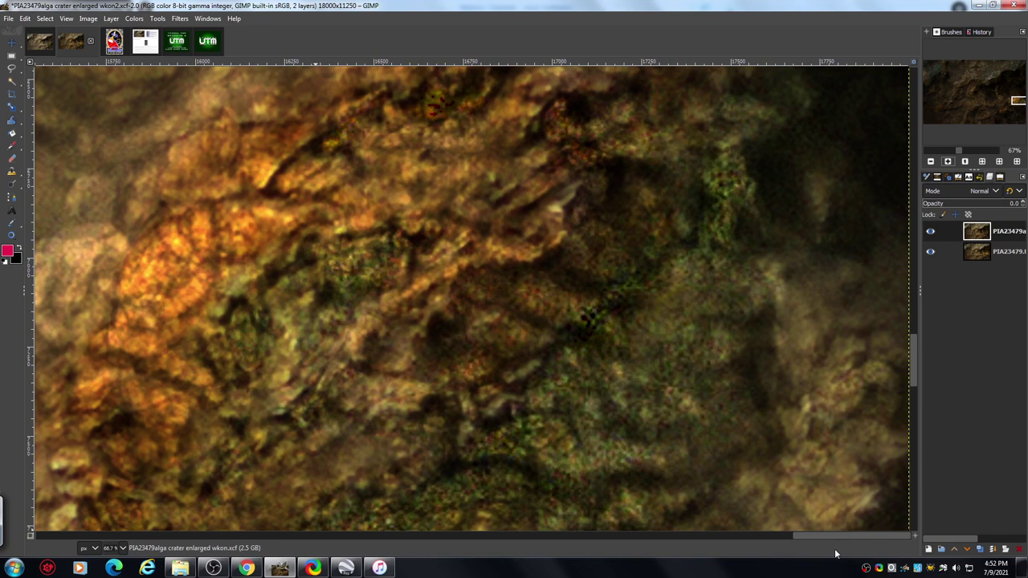
Step: Inspect the orange and green patch from its dark lower boundary up to its peak at 66.7% magnification
mouse_move(913, 362)
left_mouse_down()
mouse_move(910, 327)
mouse_move(912, 378)
left_mouse_up()
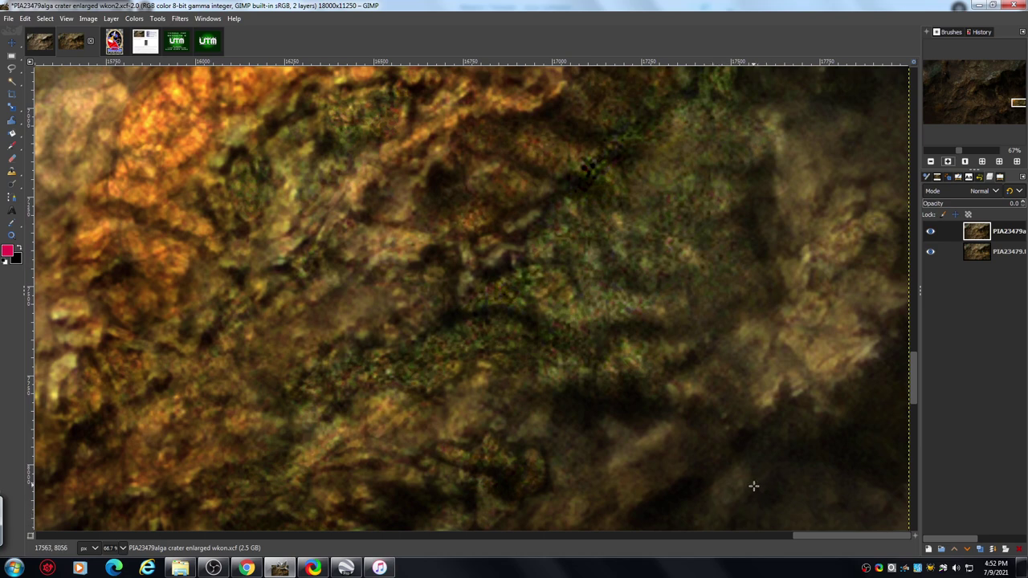
mouse_move(914, 367)
left_mouse_down()
mouse_move(915, 397)
mouse_move(912, 379)
left_mouse_up()
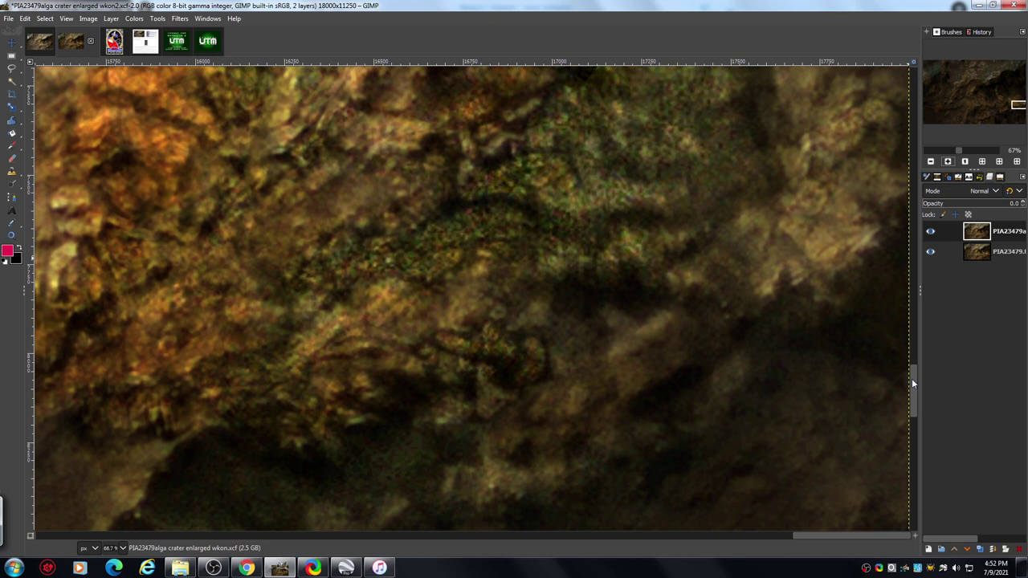
left_click_drag(912, 378, 913, 356)
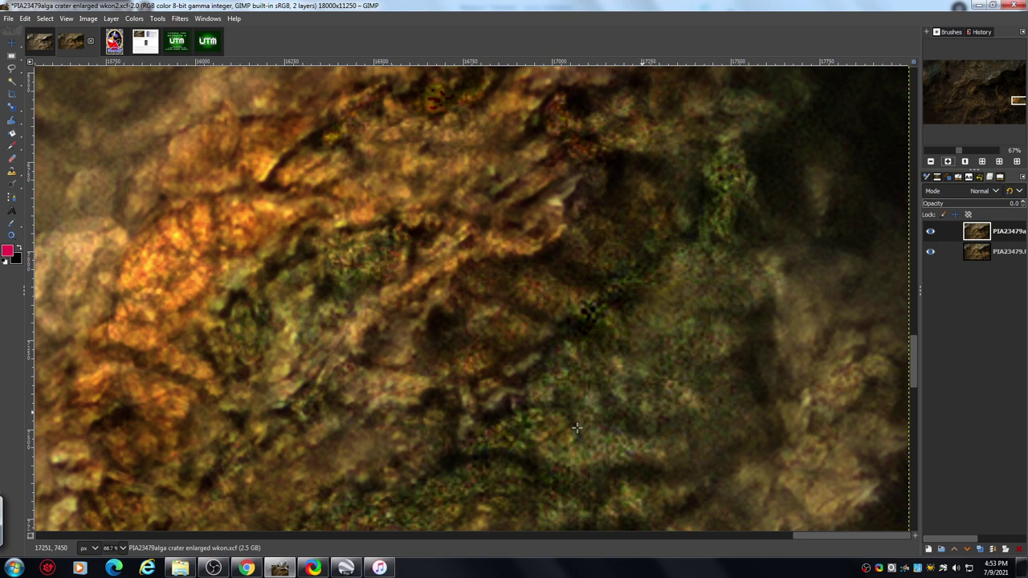
left_click_drag(913, 360, 917, 332)
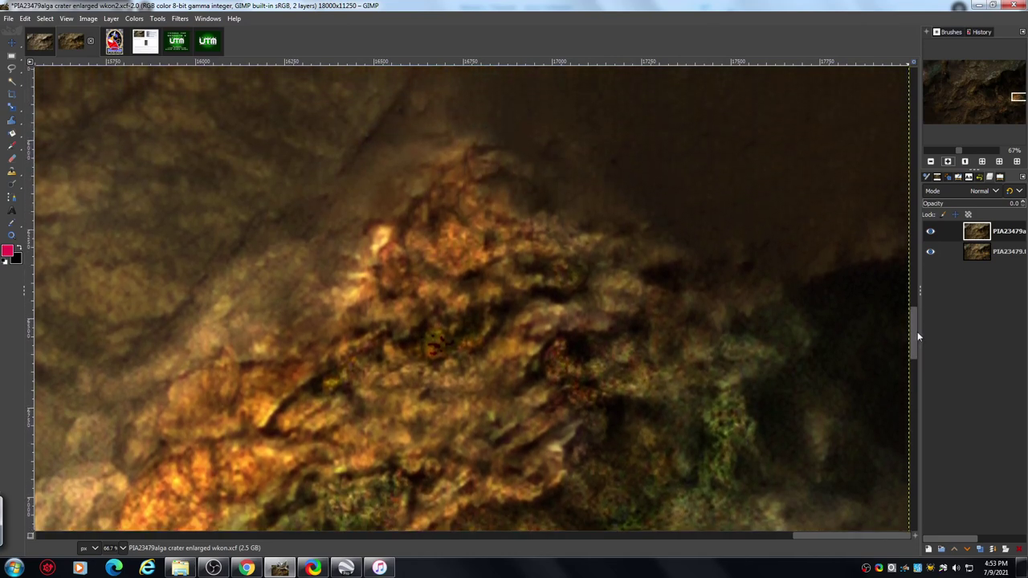
left_click_drag(918, 331, 915, 351)
Step: Compare the layers over the whole orange and green patch by raising the upper layer's opacity through 45.1 to 100 and returning it to 0
left_click(931, 161)
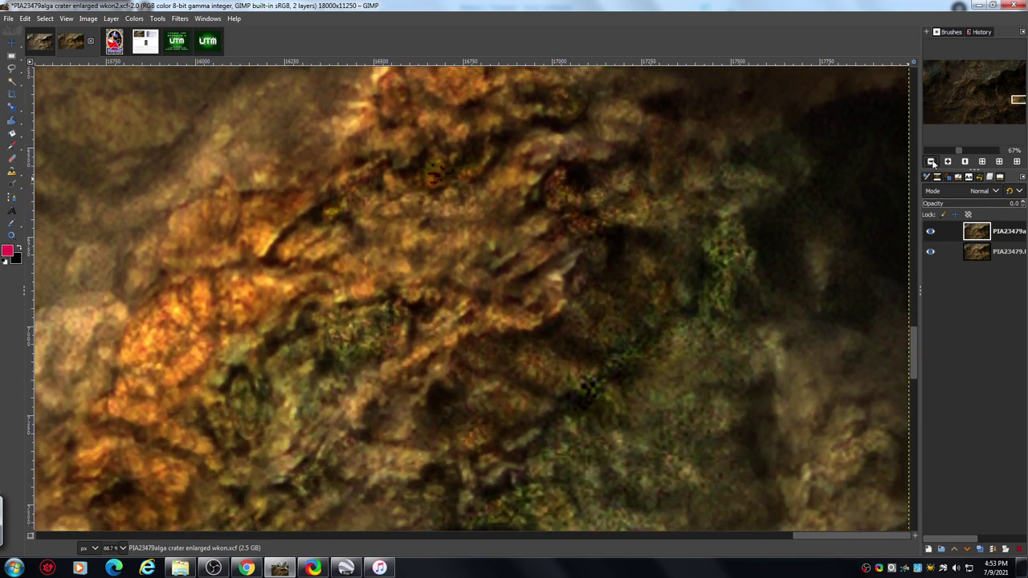
left_click(931, 161)
left_click_drag(912, 325, 912, 345)
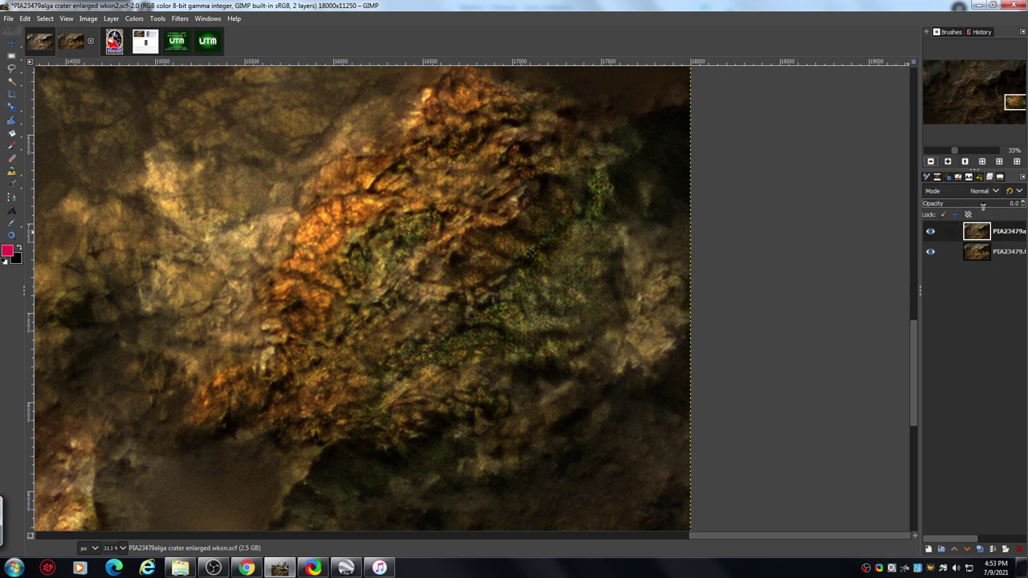
left_click_drag(929, 204, 949, 206)
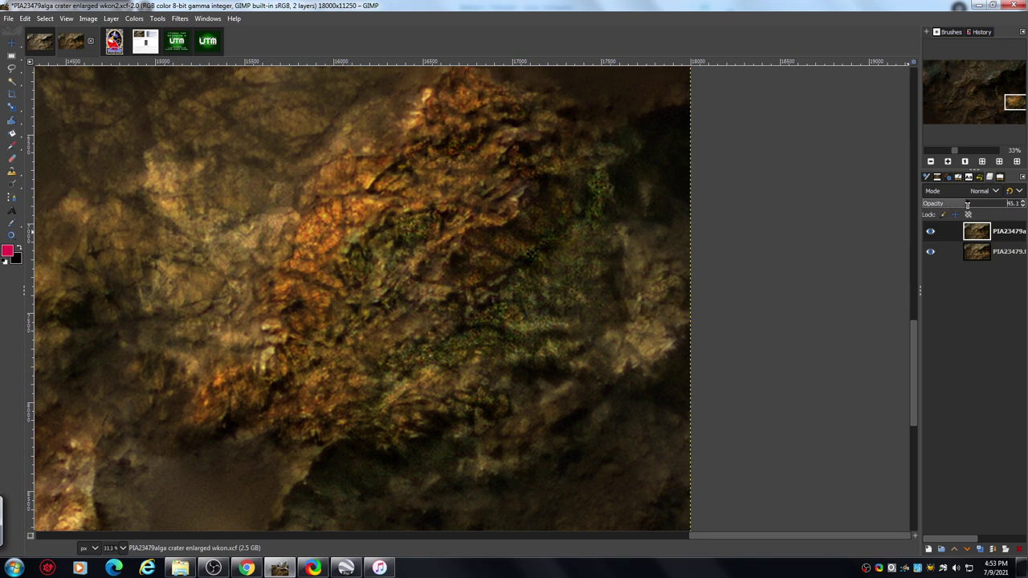
left_click_drag(993, 205, 1023, 205)
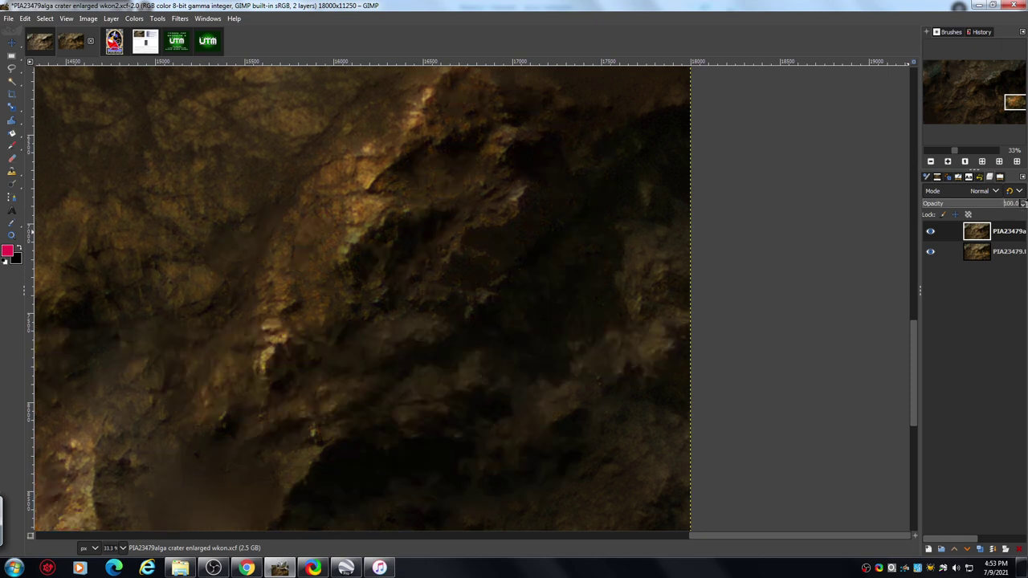
left_click_drag(1023, 205, 918, 230)
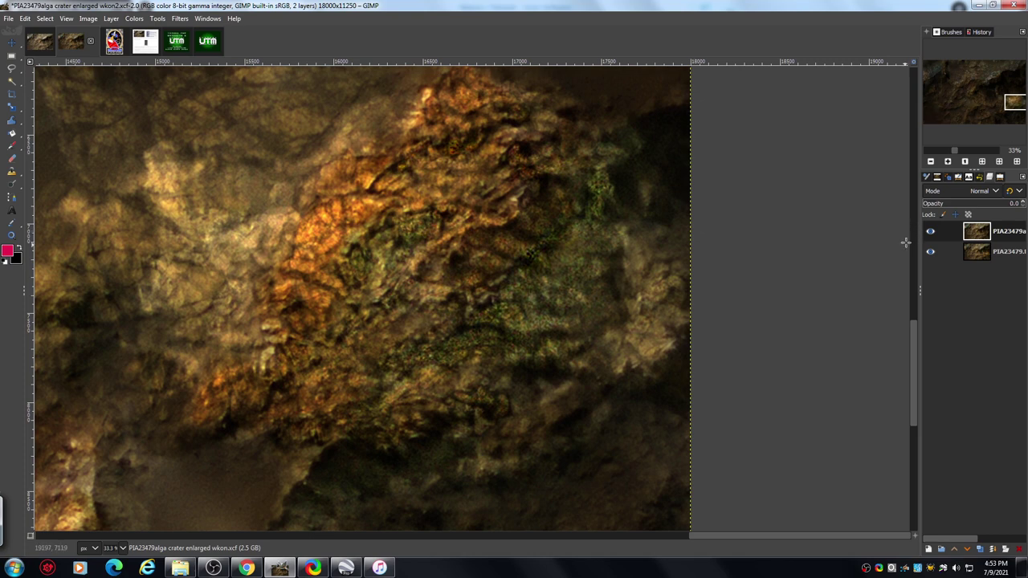
Step: Recheck the patch's green speckled area at 66.7%, and view it with the surrounding terrain at 18.2%
left_click(948, 162)
left_click(948, 162)
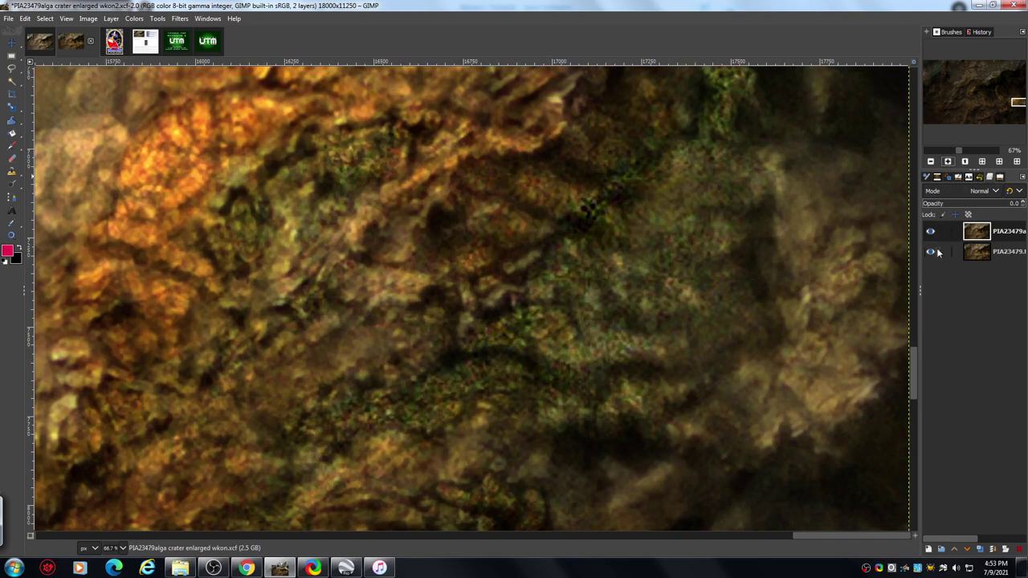
left_click_drag(913, 368, 911, 352)
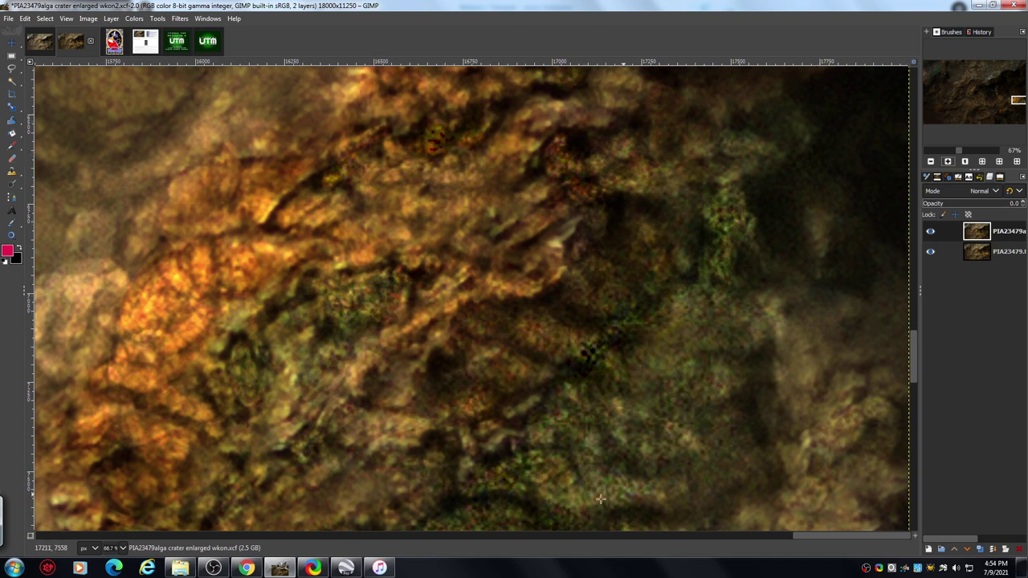
left_click(931, 162)
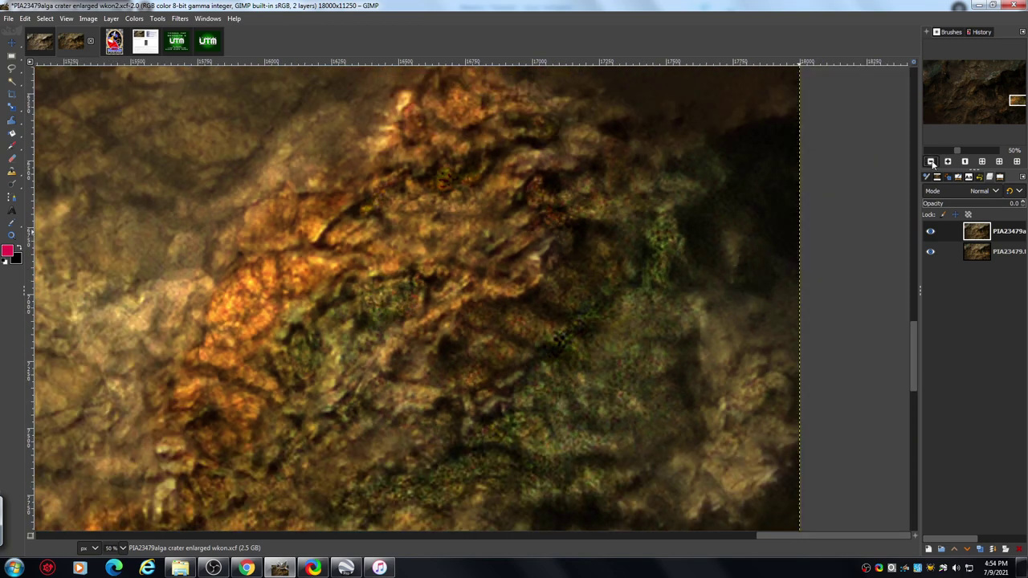
left_click(931, 161)
left_click(931, 162)
left_click(931, 161)
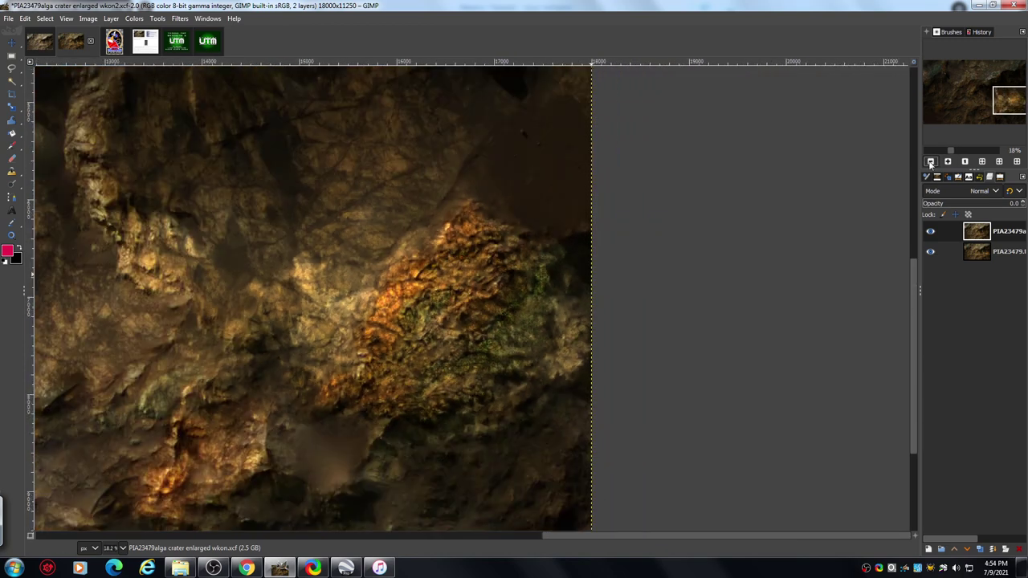
Step: Examine the tangled yellow-green patch beneath the white ridge near the image's centre at up to 66.7% magnification
left_click_drag(1009, 103, 978, 90)
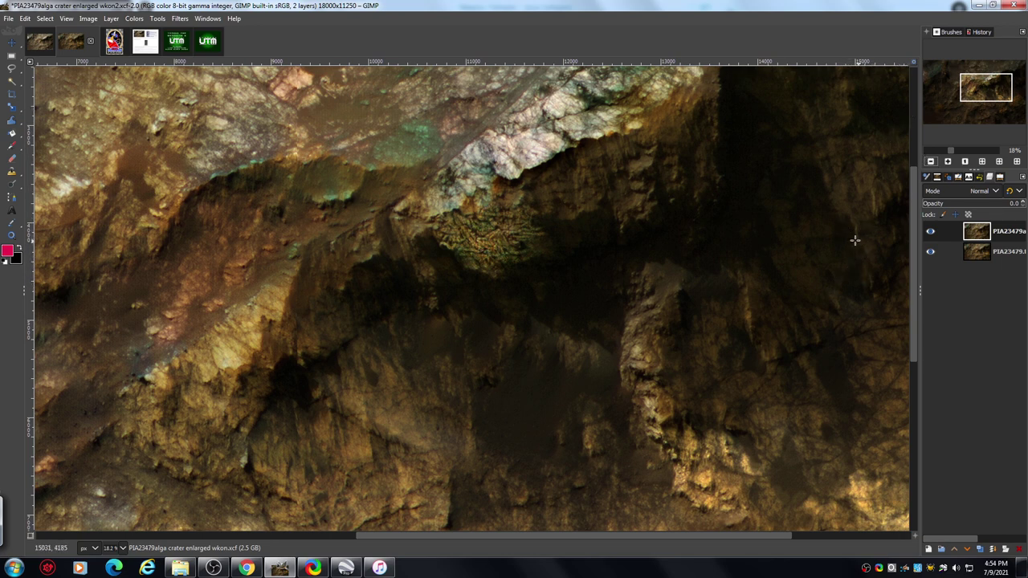
left_click(948, 161)
left_click(948, 161)
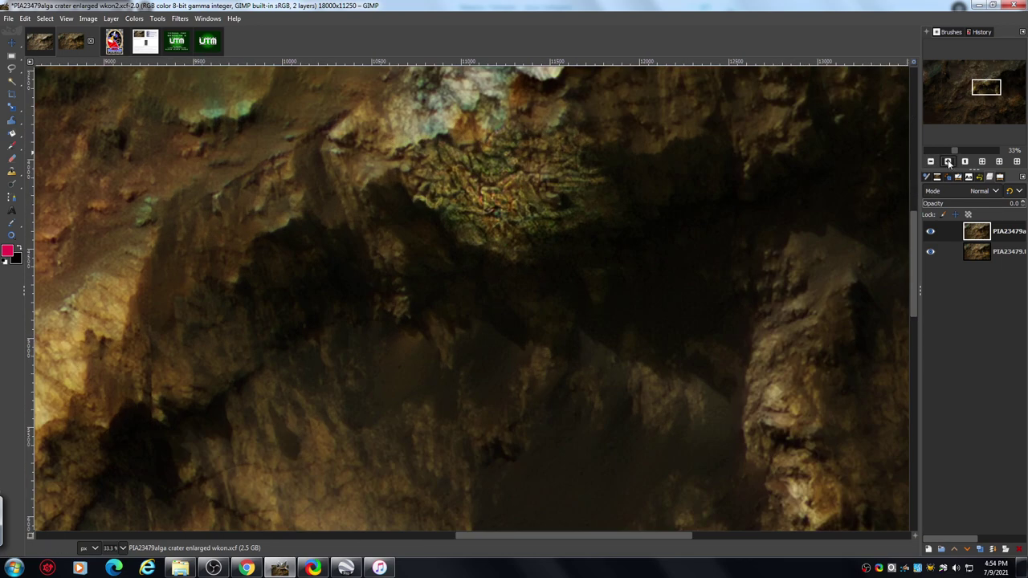
left_click(948, 161)
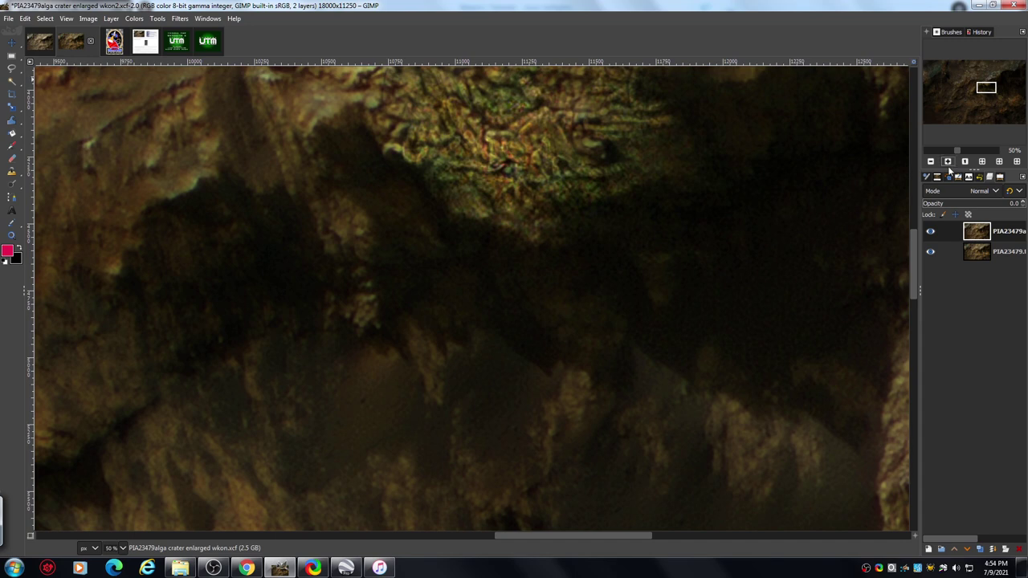
left_click_drag(918, 259, 909, 231)
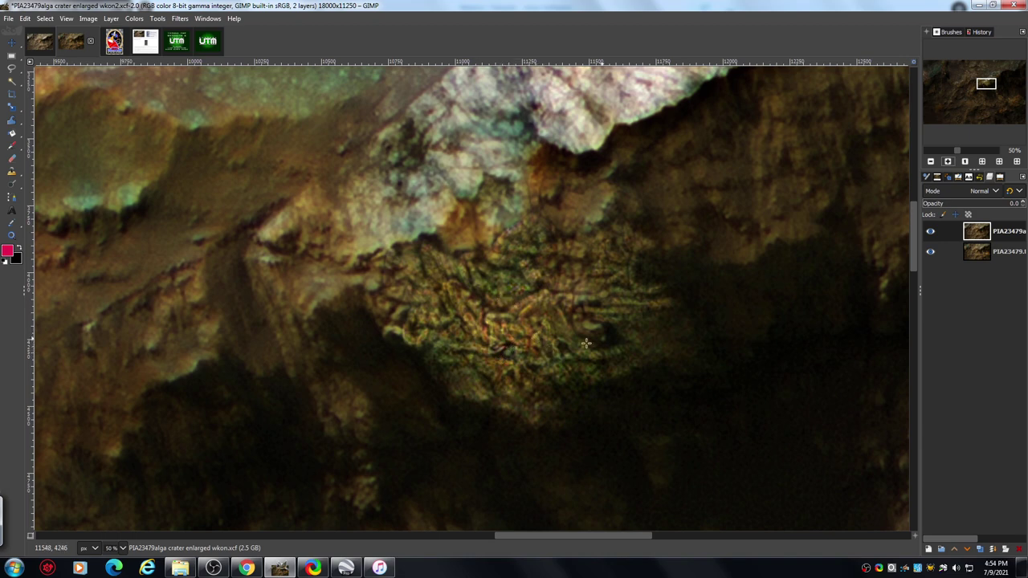
left_click(948, 162)
left_click_drag(913, 237, 912, 242)
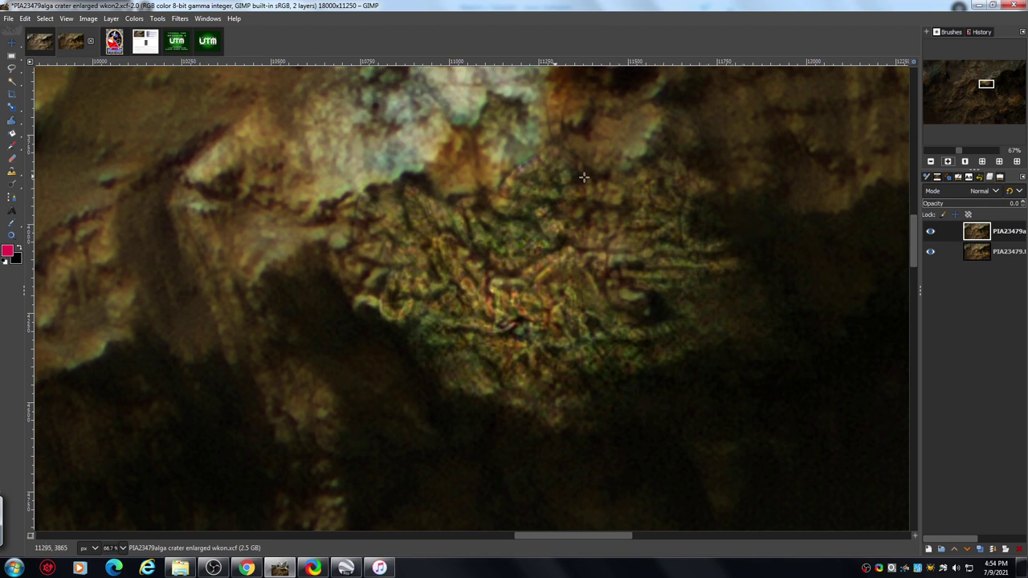
Step: Open and cancel the Brightness-Contrast adjustment, and inspect the tangled patch's texture at 100% magnification
key("ctrl+shift+f")
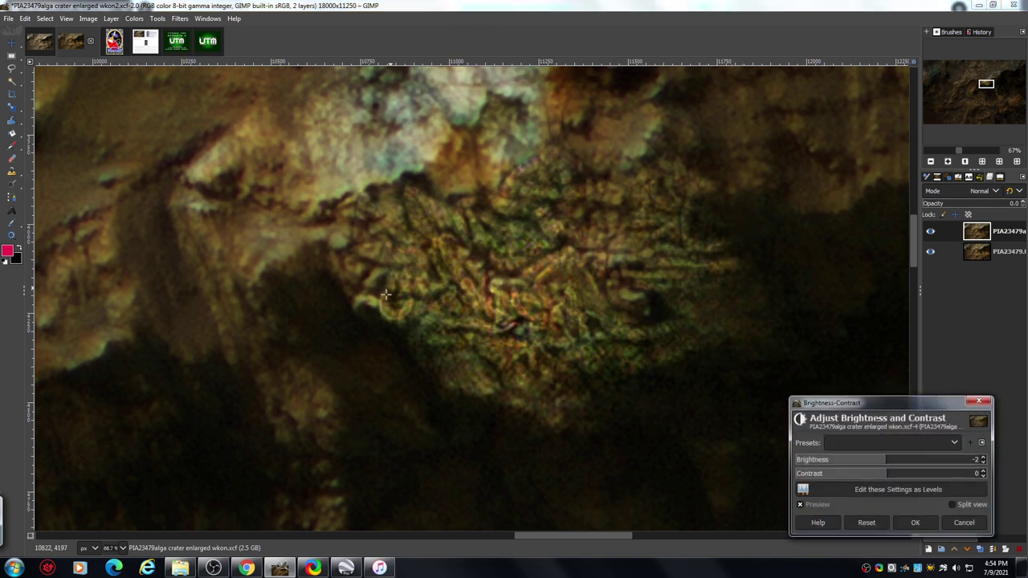
left_click(969, 523)
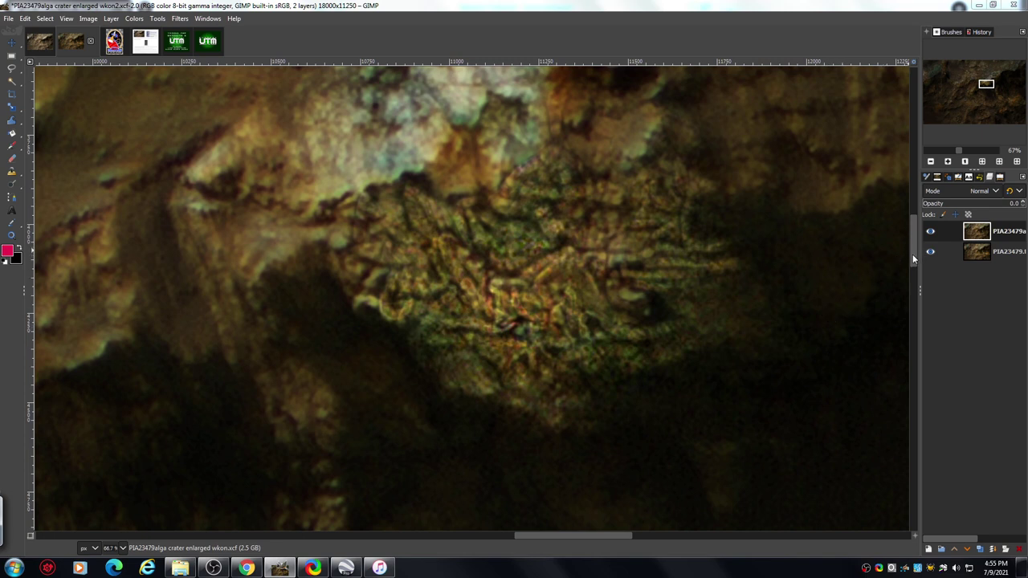
left_click_drag(916, 258, 914, 262)
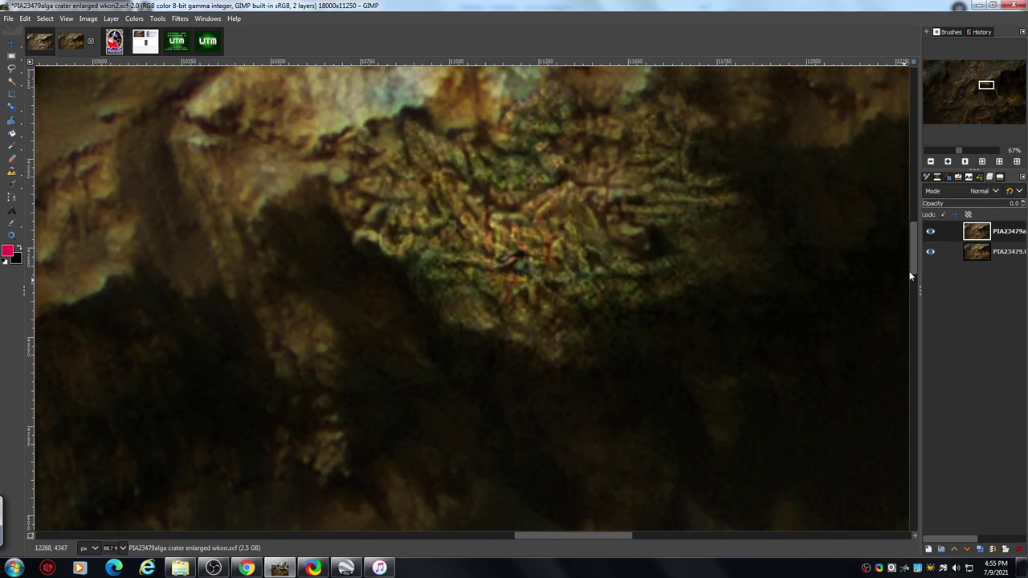
left_click_drag(543, 533, 550, 538)
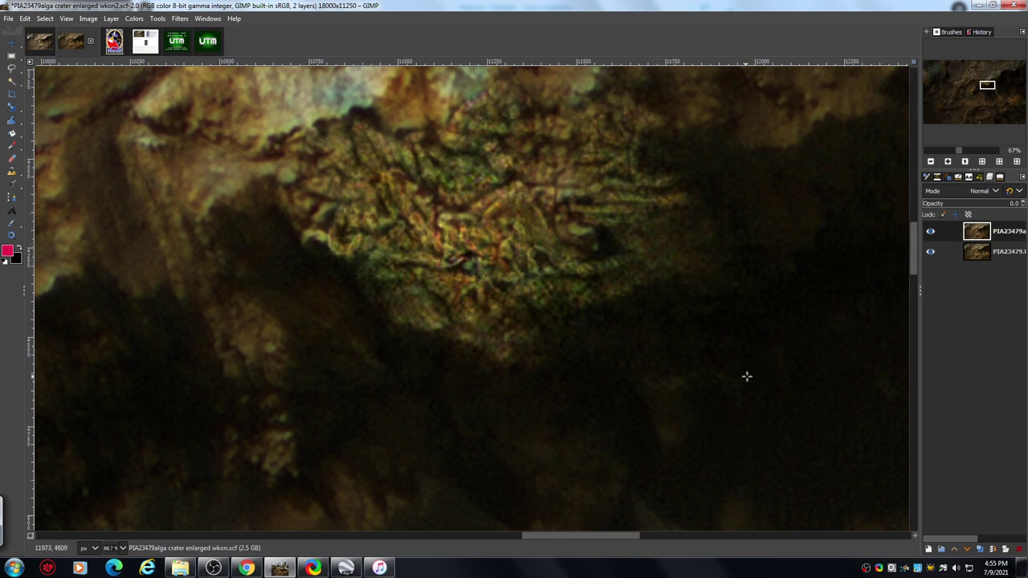
left_click(949, 162)
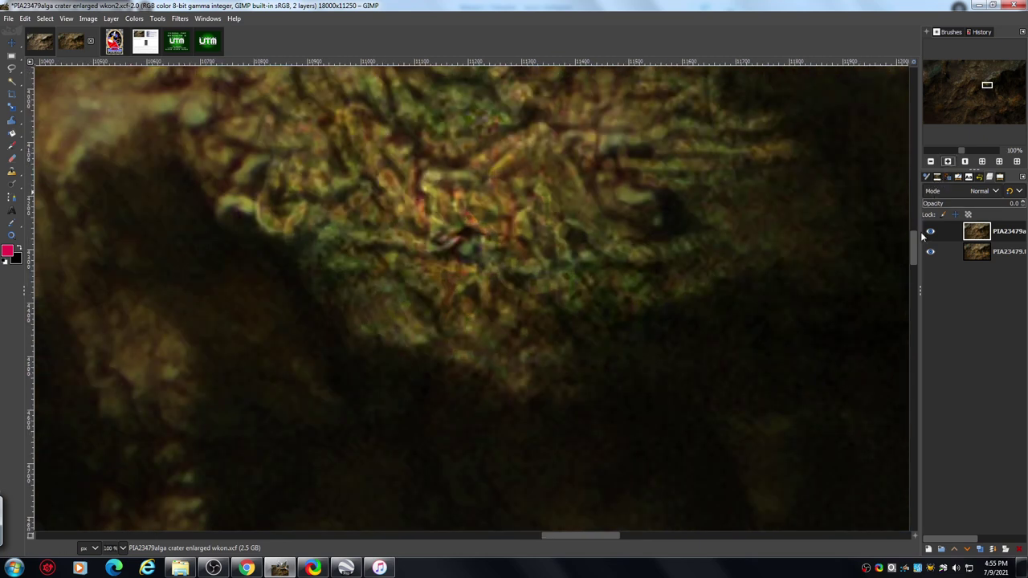
scroll(914, 244, "up", 3)
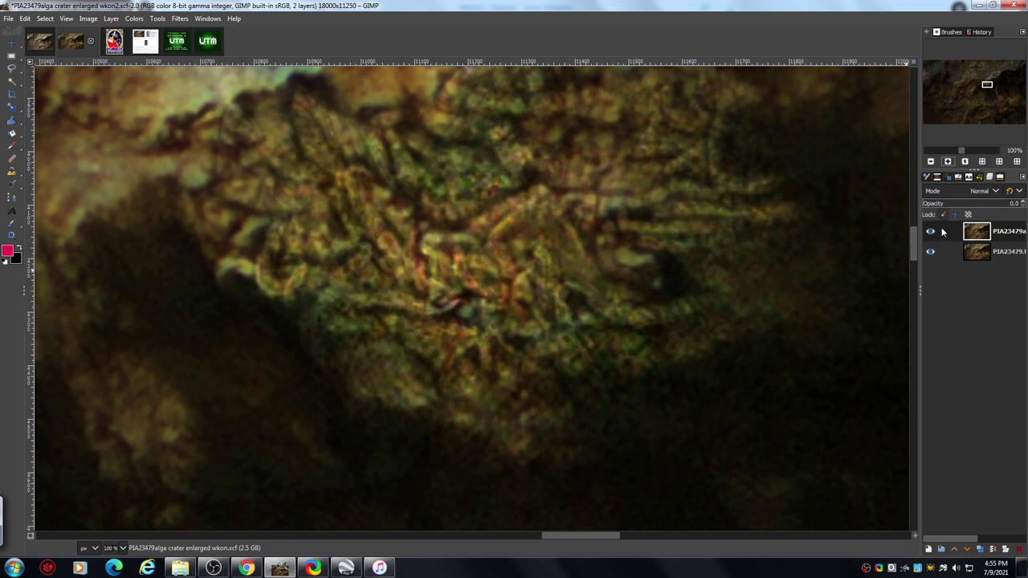
Step: Choose the Dodge / Burn tool, try a dodge dab on the tangled patch, and make the lower layer active
left_click(997, 179)
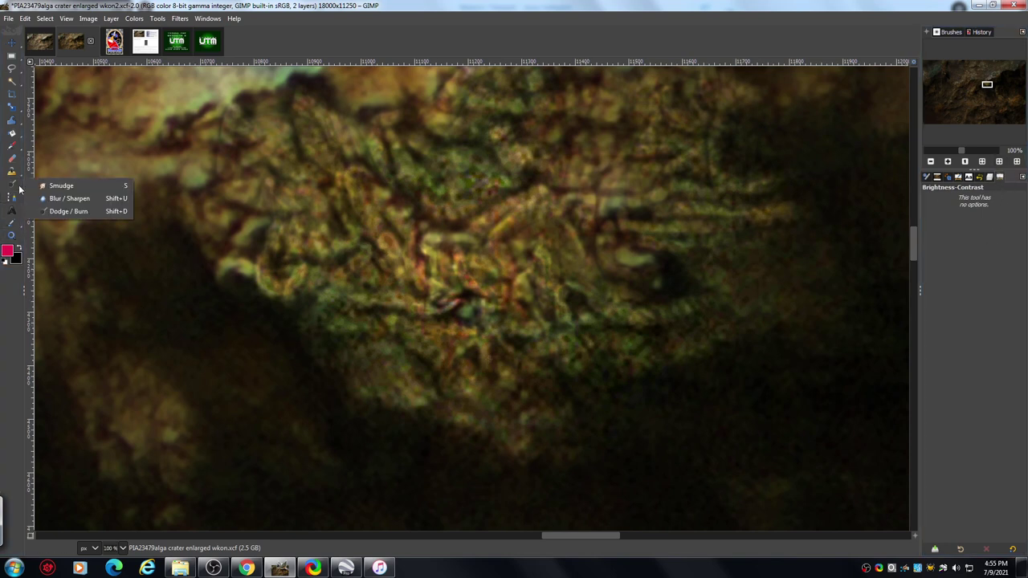
left_click(57, 212)
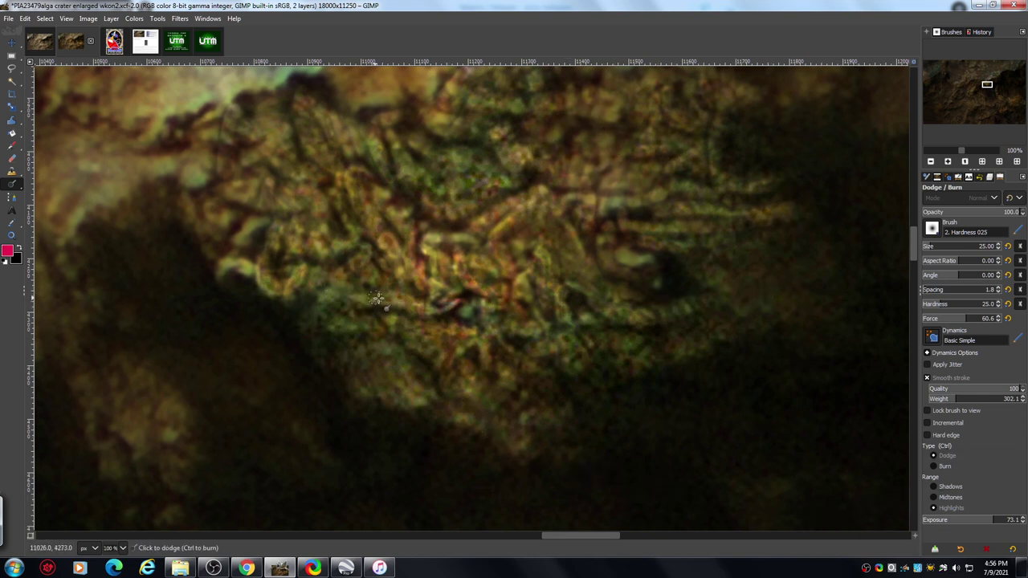
left_click(400, 302)
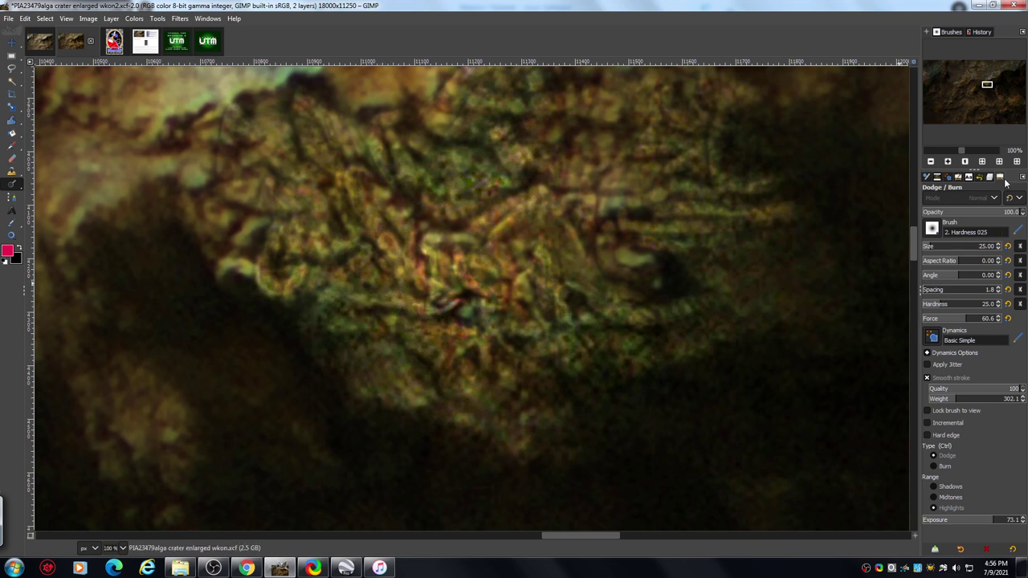
left_click(989, 179)
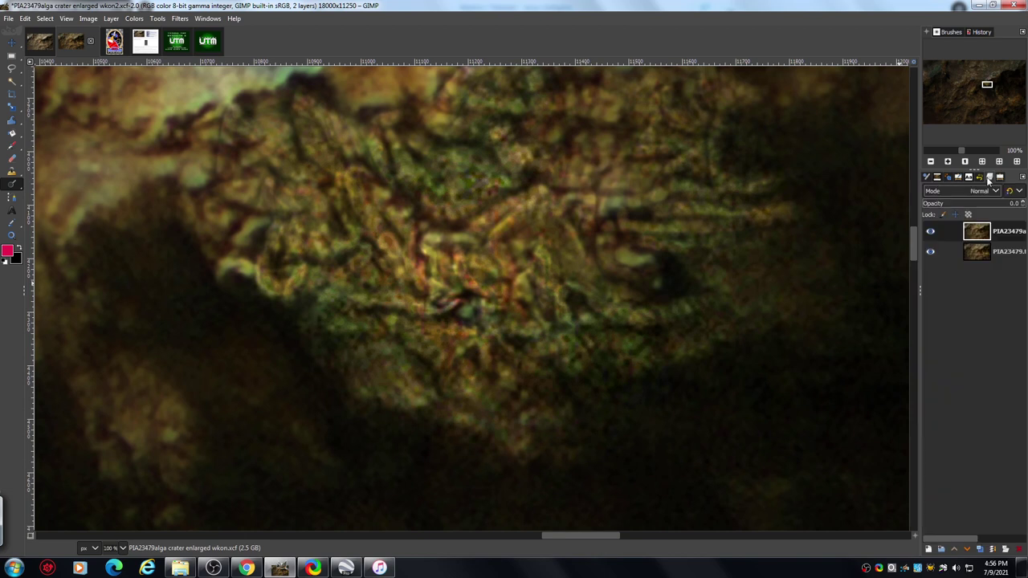
left_click(1011, 252)
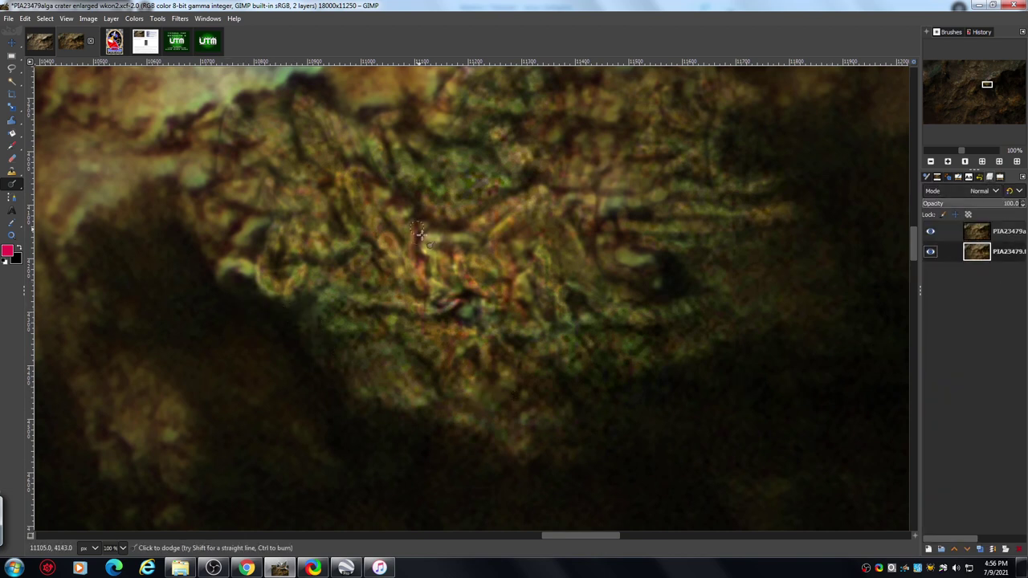
Step: Dodge the left branches and lower edge of the tangled yellow-green patch on the lower layer at 100% magnification
mouse_move(326, 280)
left_mouse_down()
mouse_move(399, 308)
mouse_move(390, 288)
mouse_move(353, 267)
mouse_move(335, 280)
mouse_move(355, 279)
mouse_move(372, 240)
mouse_move(337, 240)
mouse_move(354, 234)
mouse_move(305, 157)
mouse_move(329, 176)
left_mouse_up()
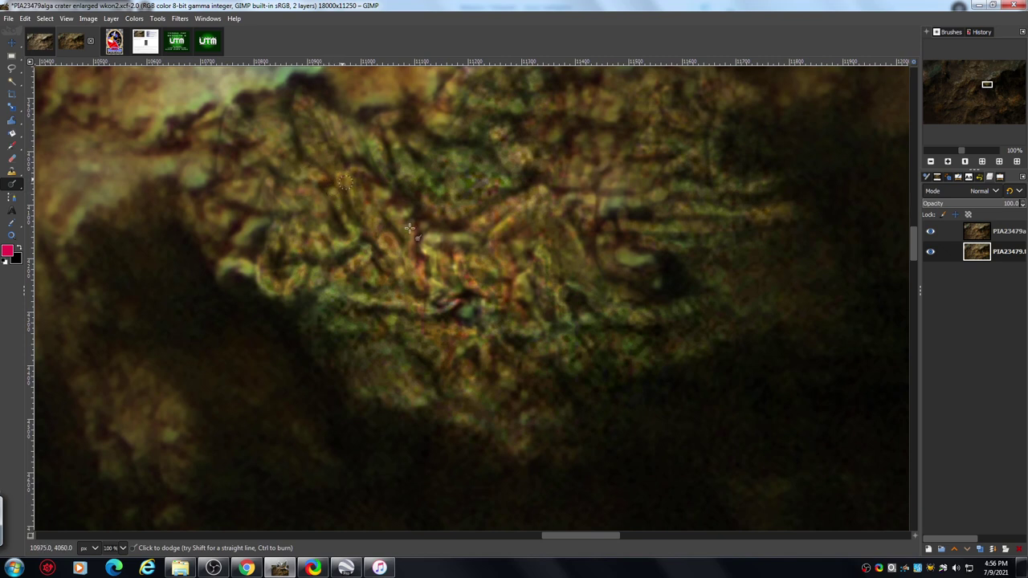
mouse_move(458, 321)
left_mouse_down()
mouse_move(354, 340)
mouse_move(295, 267)
mouse_move(277, 262)
mouse_move(294, 268)
mouse_move(278, 271)
mouse_move(288, 260)
mouse_move(276, 273)
mouse_move(289, 262)
mouse_move(265, 244)
mouse_move(281, 220)
mouse_move(325, 285)
mouse_move(290, 296)
mouse_move(299, 316)
mouse_move(342, 307)
mouse_move(320, 312)
mouse_move(298, 339)
mouse_move(316, 300)
mouse_move(296, 331)
mouse_move(370, 353)
left_mouse_up()
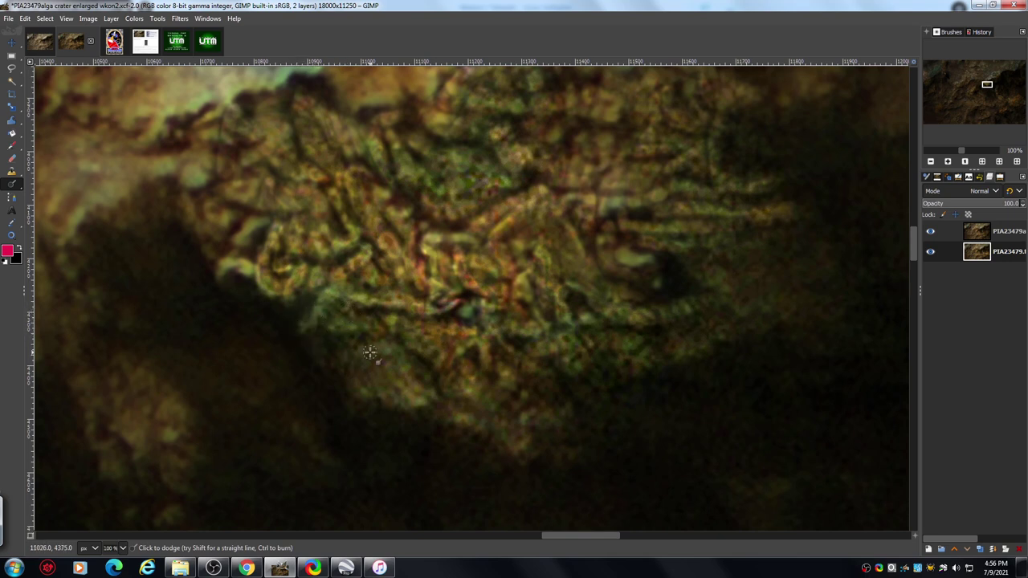
Step: Survey the terrain around the tangled patch at 25% and 12.5%, and examine the teal and orange areas near the image's upper-left corner
left_click(930, 161)
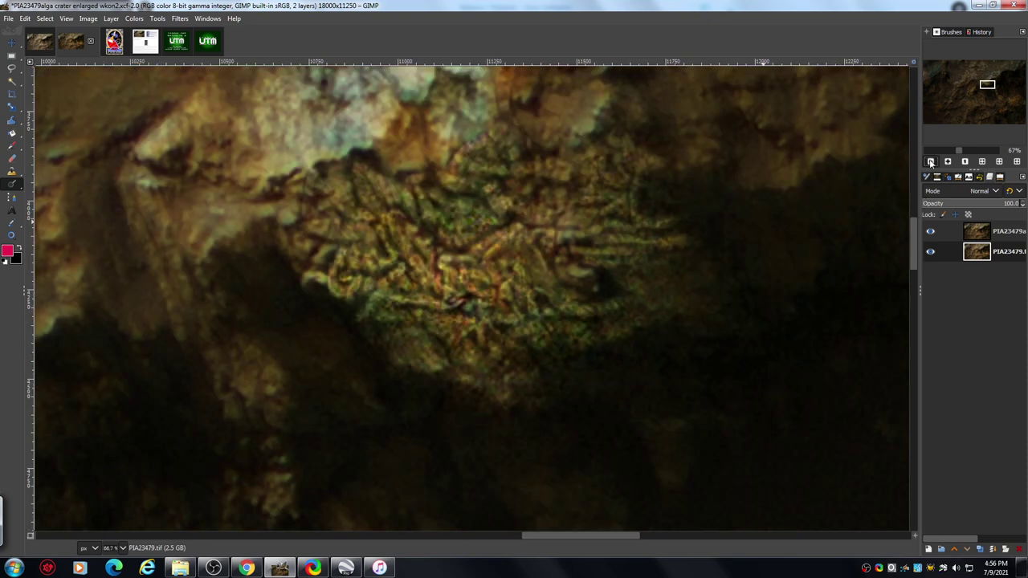
left_click(930, 162)
left_click(931, 162)
left_click(930, 161)
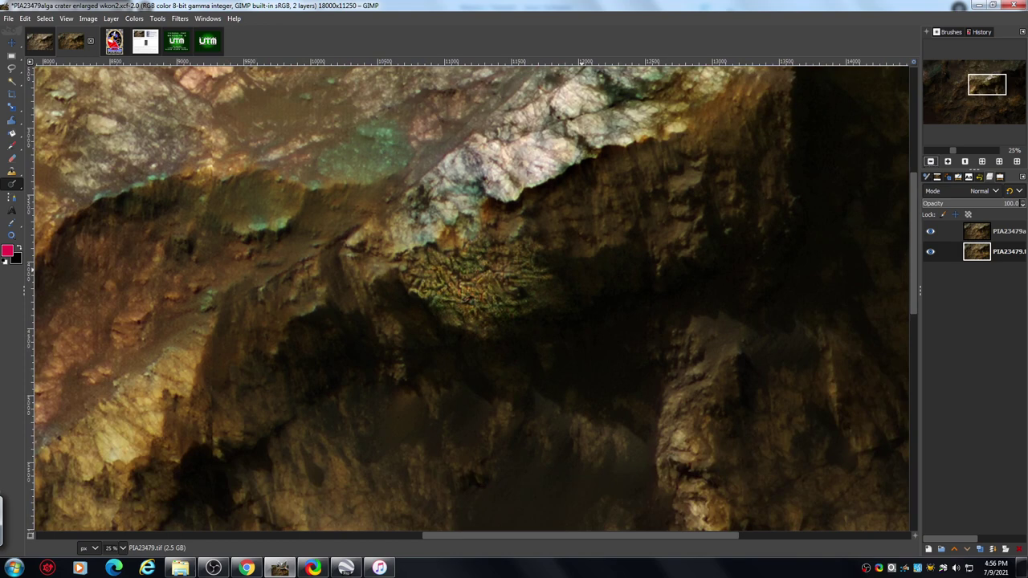
mouse_move(914, 252)
left_mouse_down()
mouse_move(912, 275)
mouse_move(911, 265)
left_mouse_up()
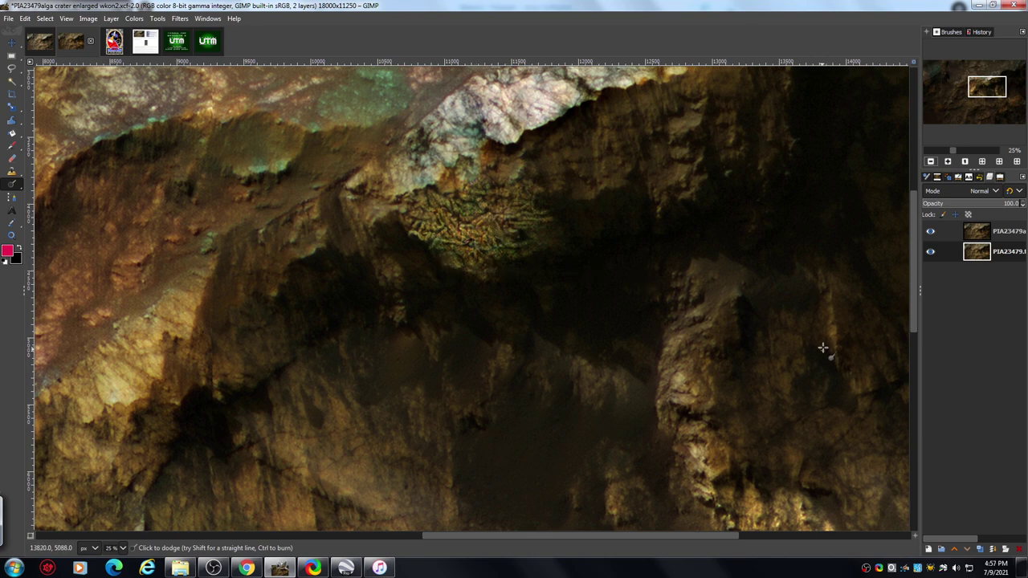
left_click(932, 161)
left_click_drag(981, 92, 967, 99)
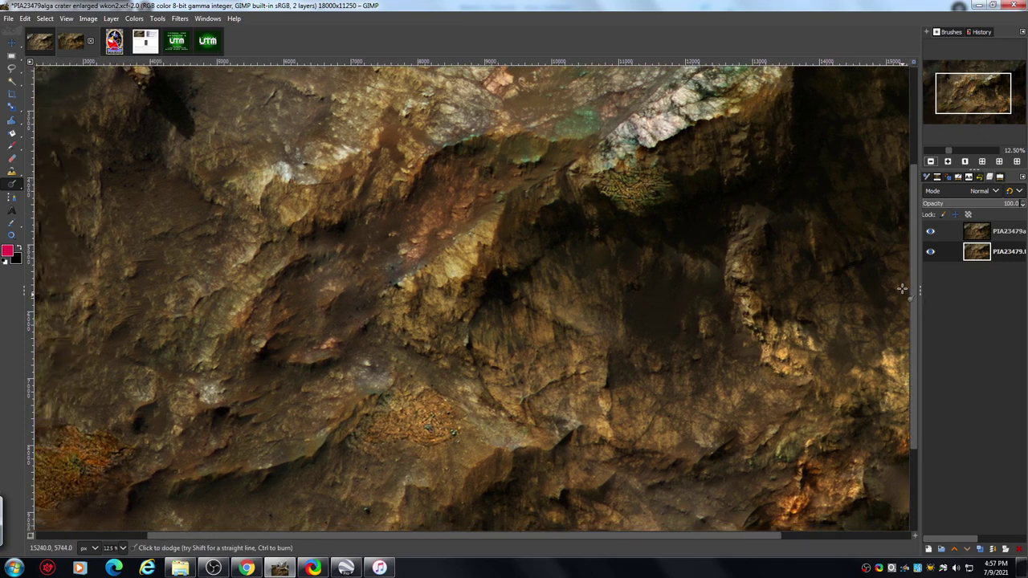
left_click_drag(963, 94, 945, 83)
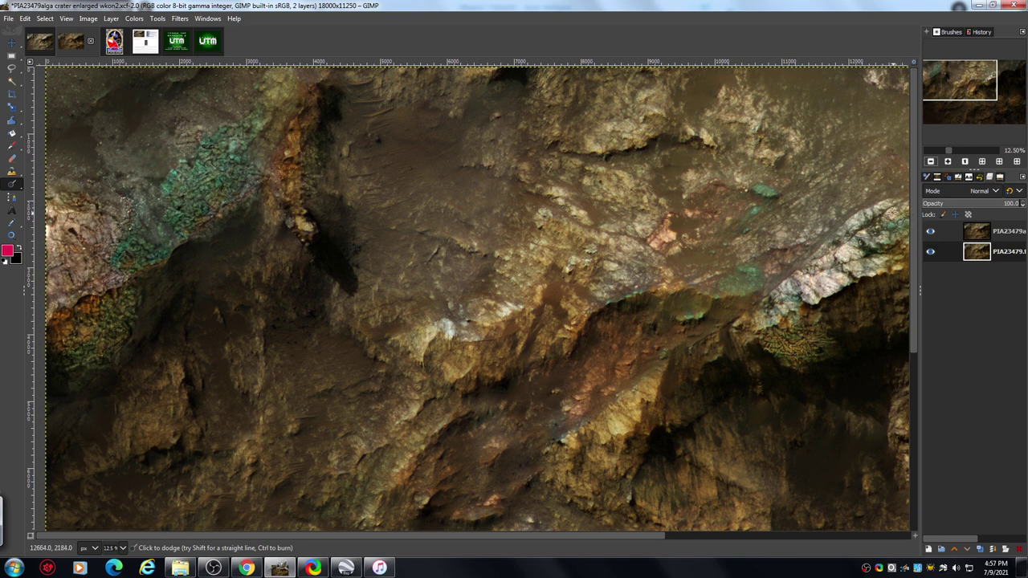
left_click(949, 163)
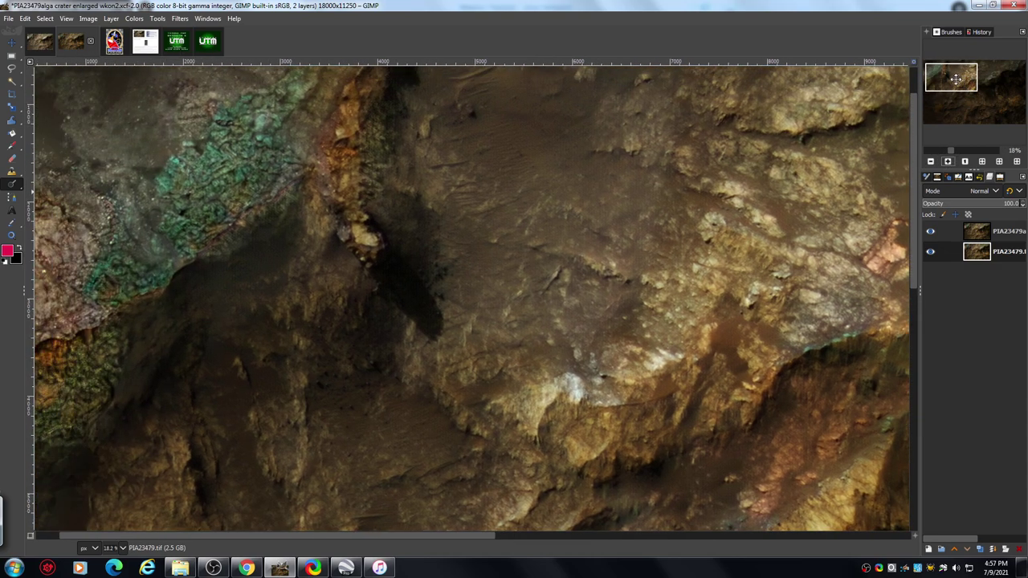
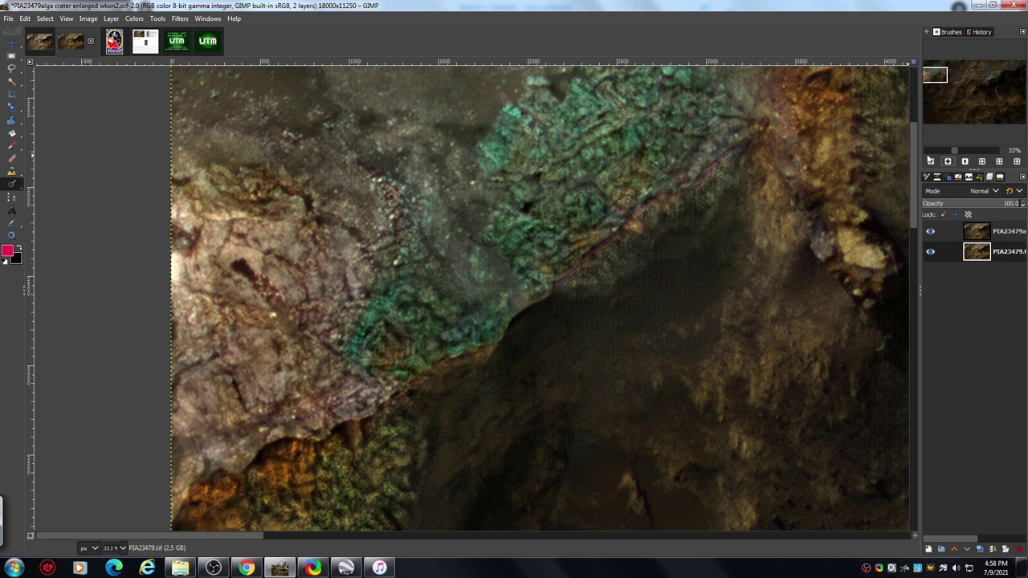
Step: Set the upper layer's opacity to 100 and compare the teal patch and the orange ridge beside it at 33.3% magnification
left_click(1006, 234)
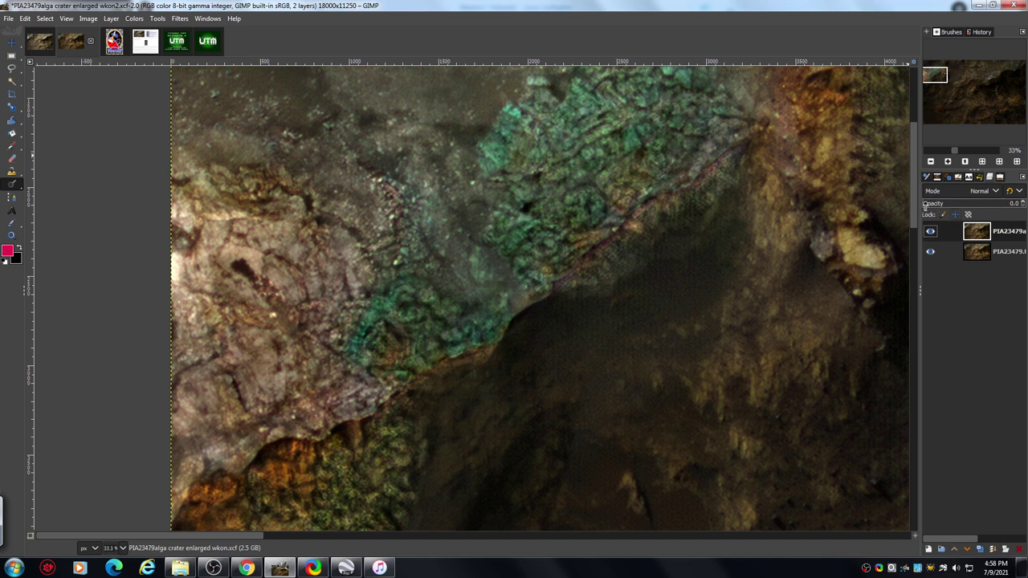
left_click_drag(932, 205, 1019, 203)
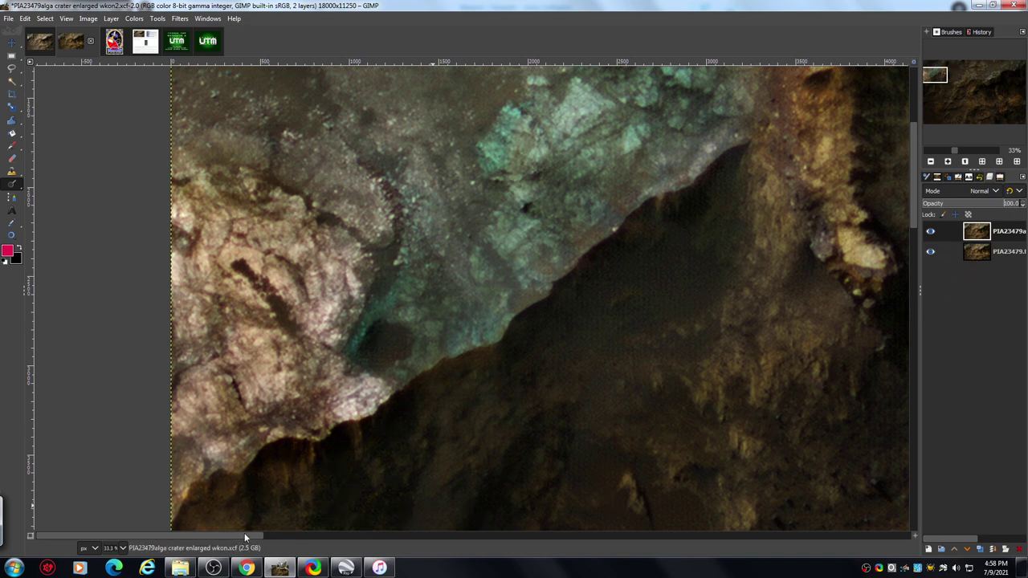
mouse_move(246, 534)
left_mouse_down()
mouse_move(259, 535)
mouse_move(249, 543)
left_mouse_up()
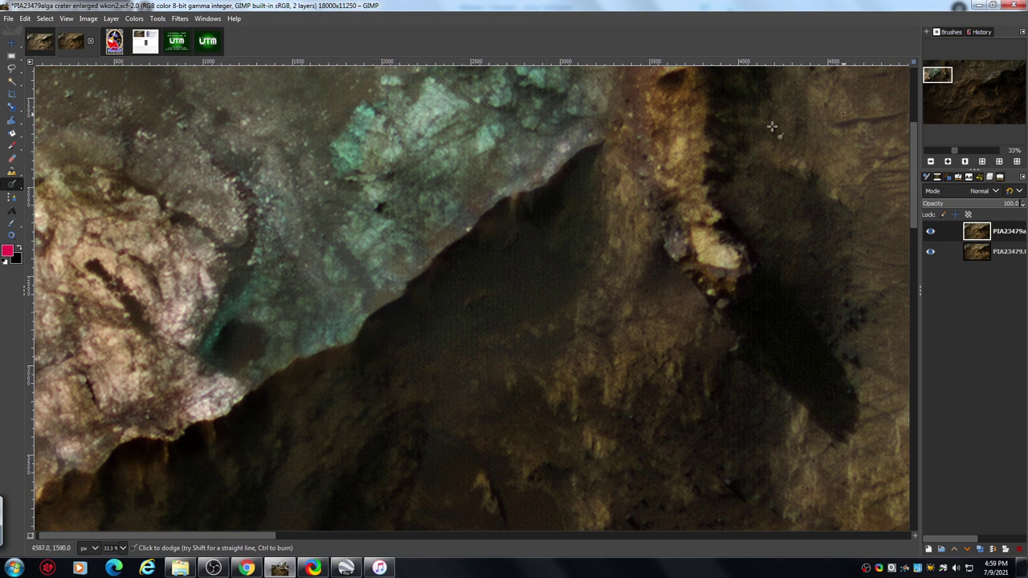
Step: View the upper layer's overall terrain at 9.09% and 12.5%, and re-examine the teal slope at 25% magnification
left_click(932, 162)
left_click(932, 162)
left_click(932, 162)
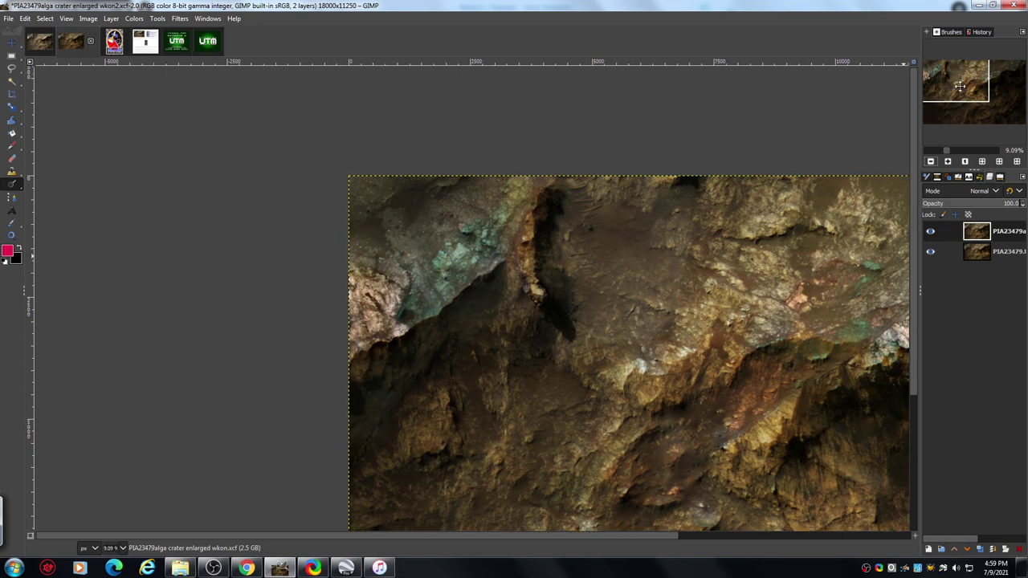
left_click_drag(961, 86, 987, 94)
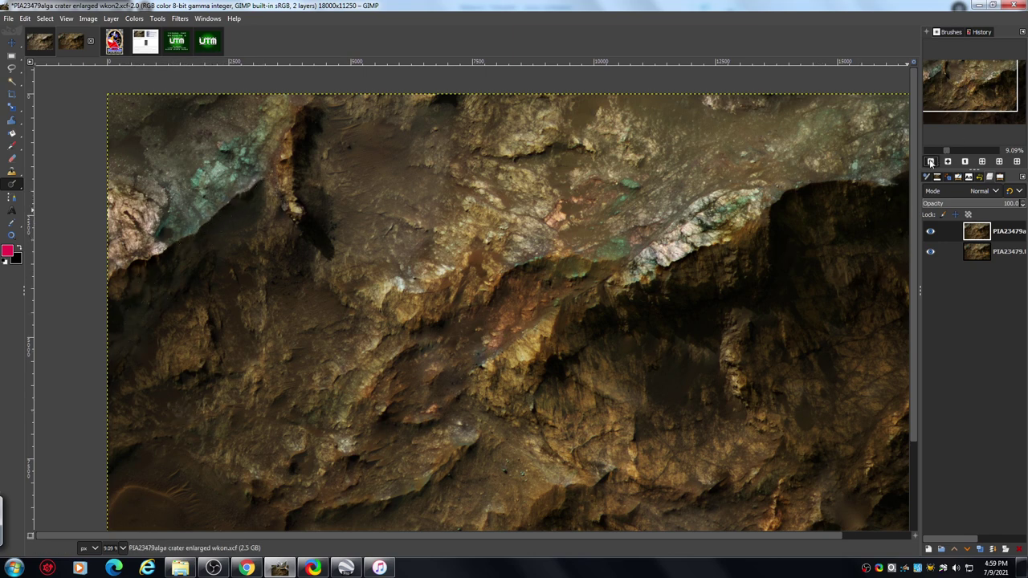
left_click(930, 161)
left_click(949, 161)
left_click(949, 162)
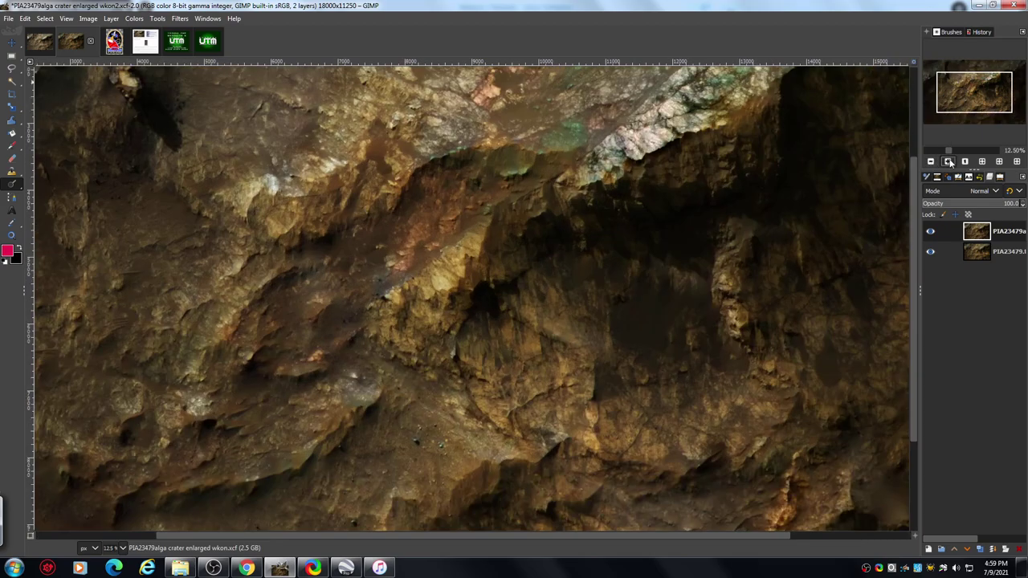
left_click(949, 161)
left_click_drag(974, 92, 941, 75)
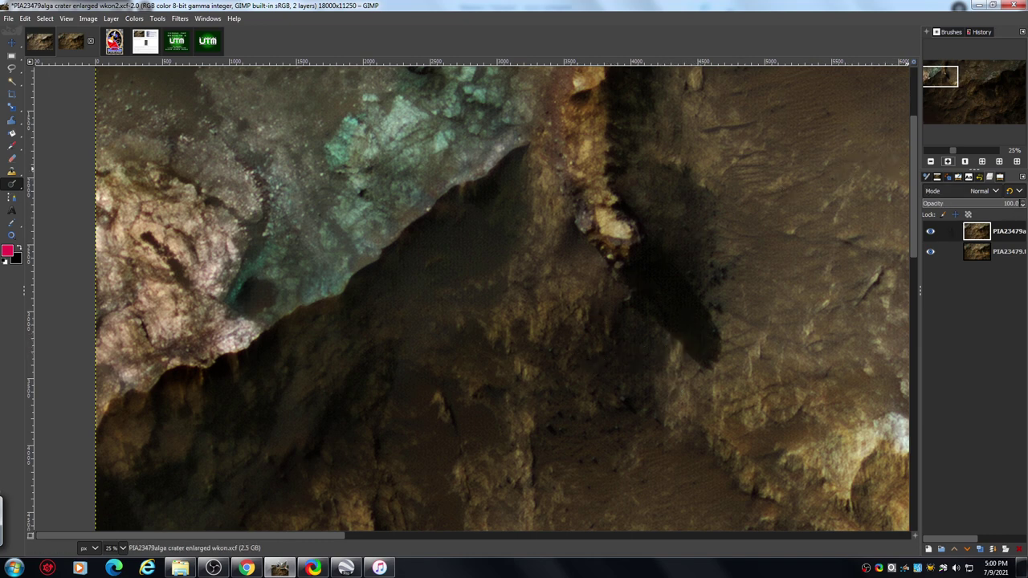
Step: Set the upper layer's opacity to 0 to reveal the lower layer's teal, orange and green patches
left_click(1018, 206)
mouse_move(1008, 206)
left_mouse_down()
mouse_move(917, 213)
mouse_move(1010, 203)
left_mouse_up()
left_click_drag(997, 209, 913, 218)
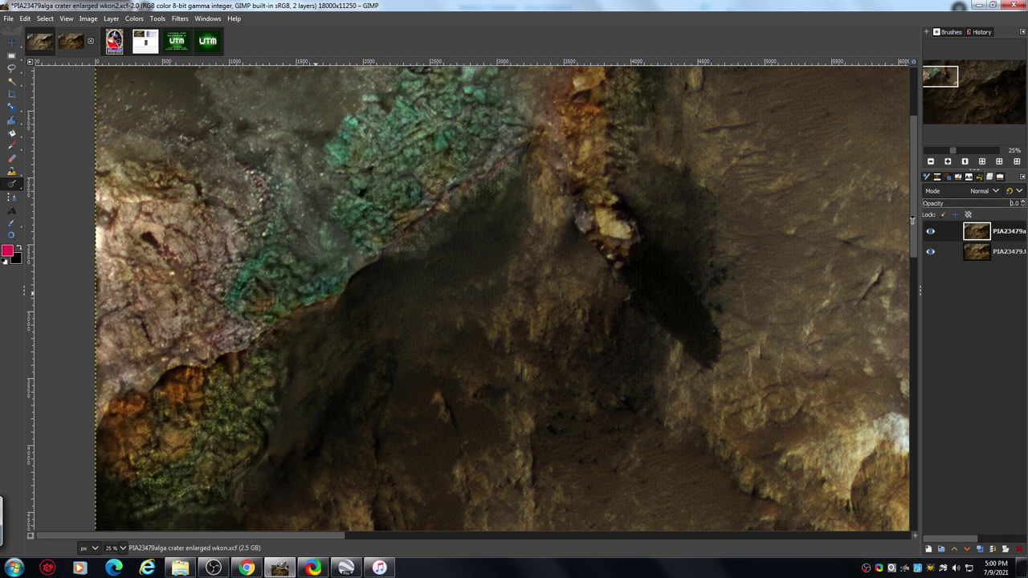
Step: Apply a Brightness-Contrast adjustment with contrast 18 to the lower layer, checking the teal and orange patches at 66.7%
left_click(1012, 254)
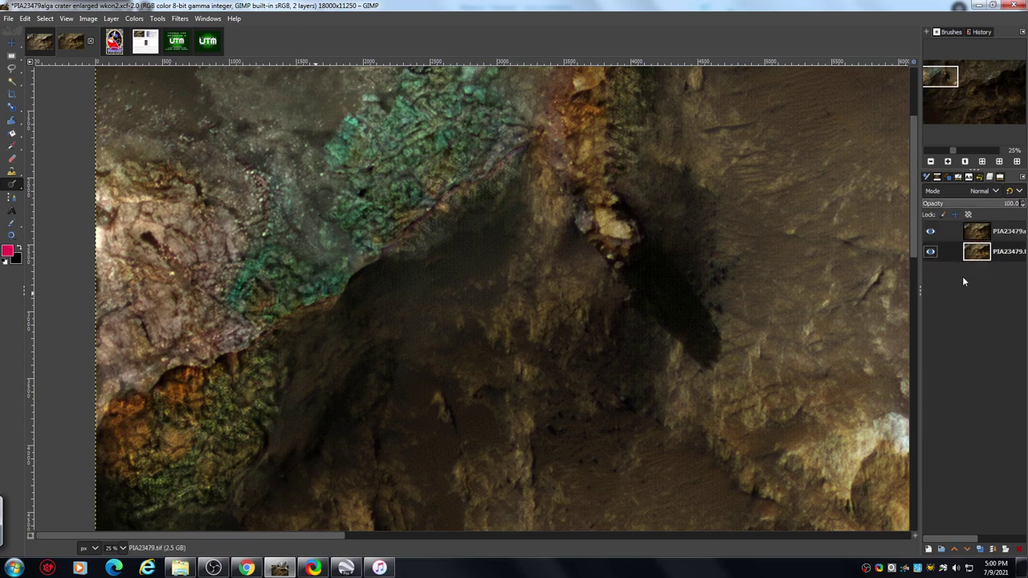
left_click(948, 162)
left_click(948, 161)
left_click(948, 161)
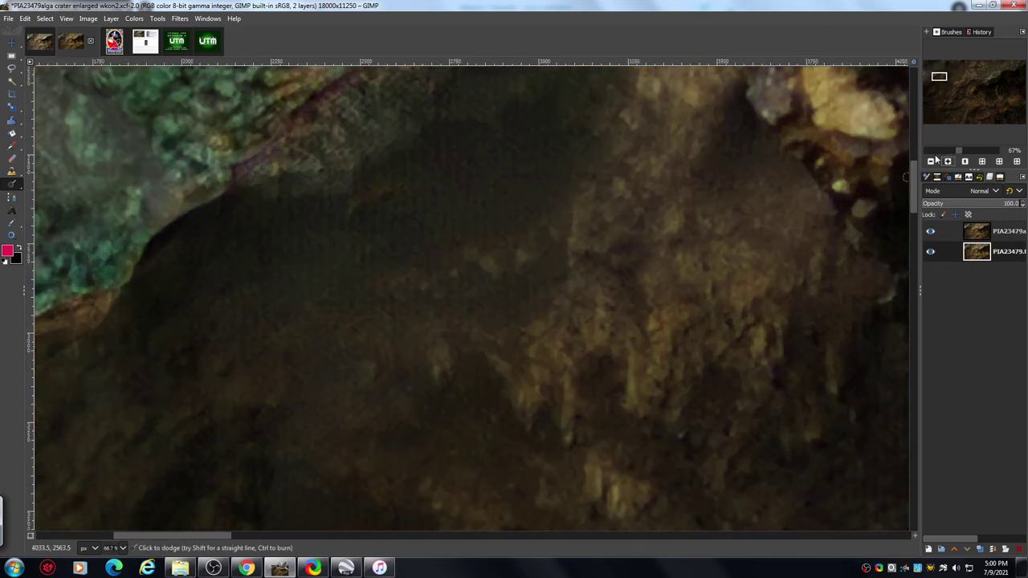
left_click_drag(216, 537, 141, 560)
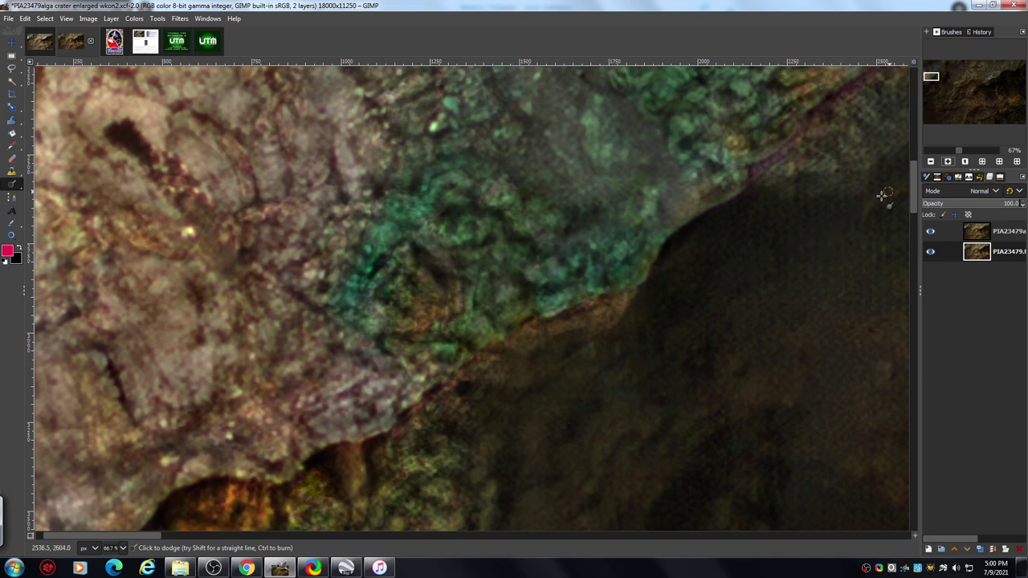
scroll(915, 188, "down", 2)
scroll(913, 193, "down", 2)
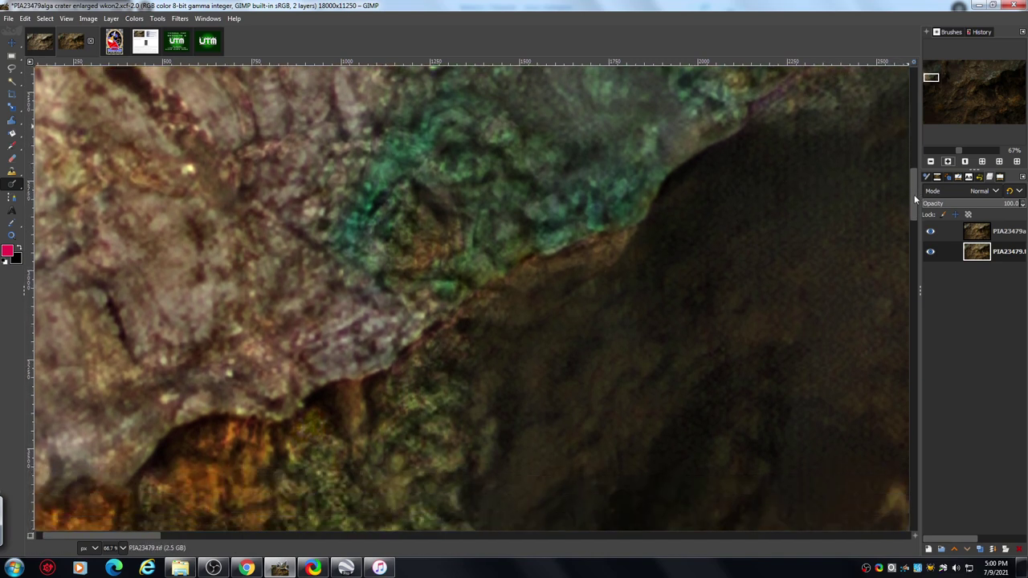
left_click(134, 19)
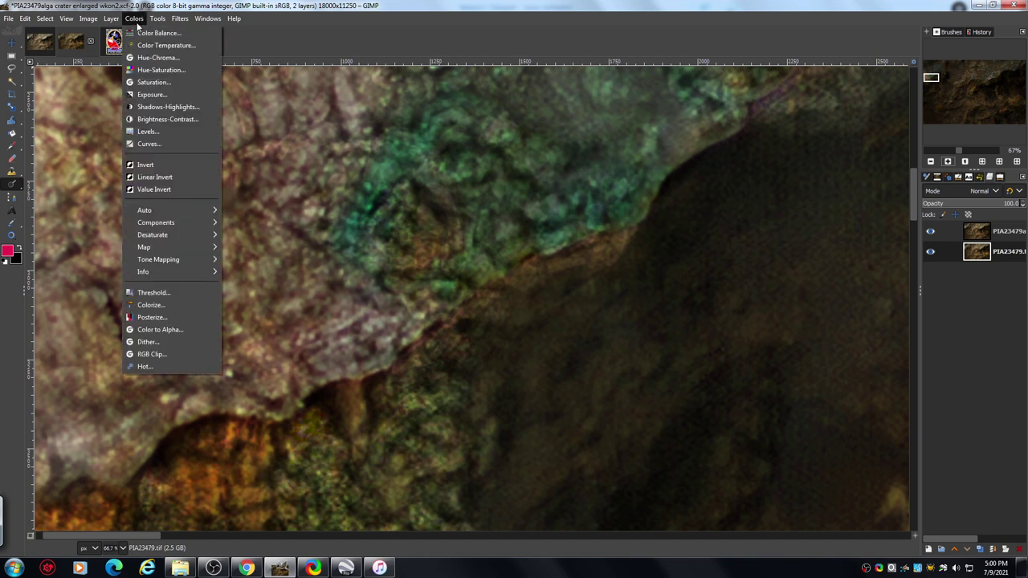
left_click(163, 119)
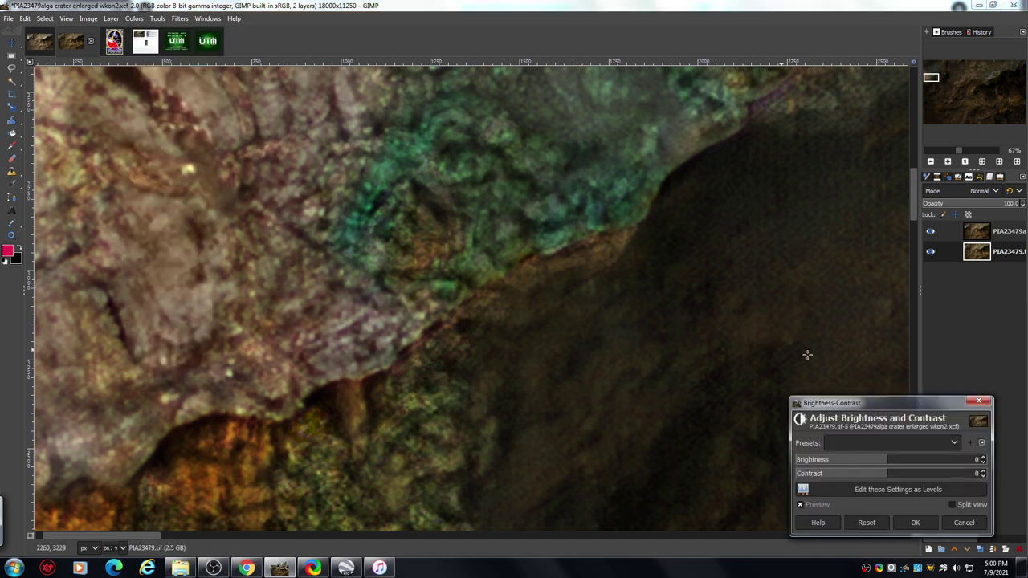
left_click_drag(905, 403, 910, 327)
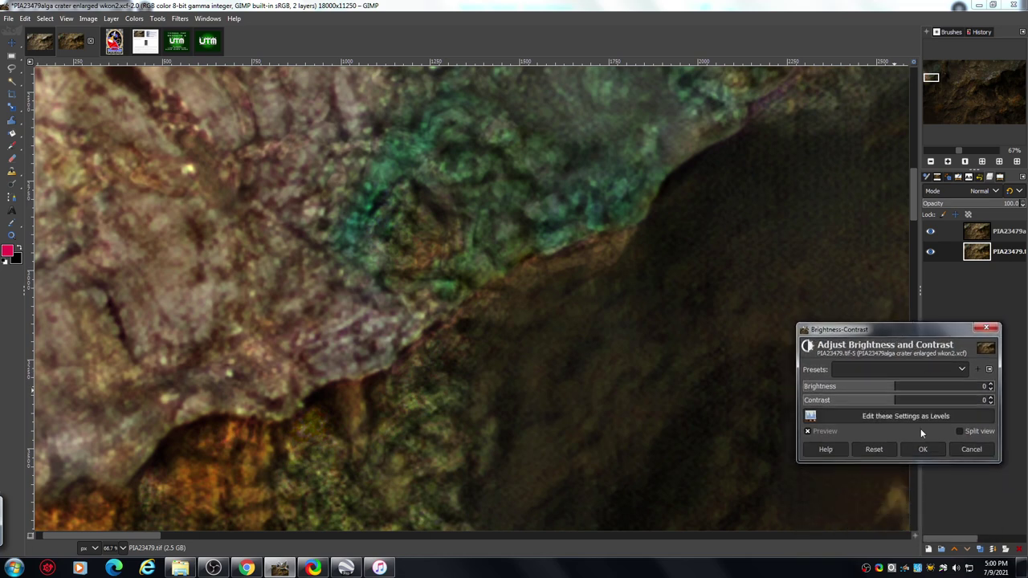
left_click_drag(899, 404, 903, 405)
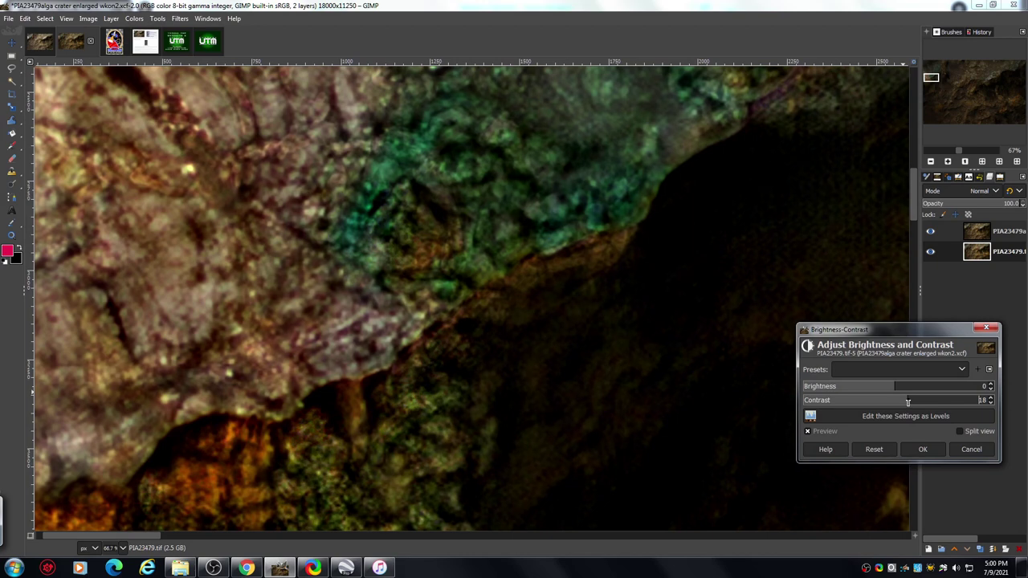
left_click(925, 451)
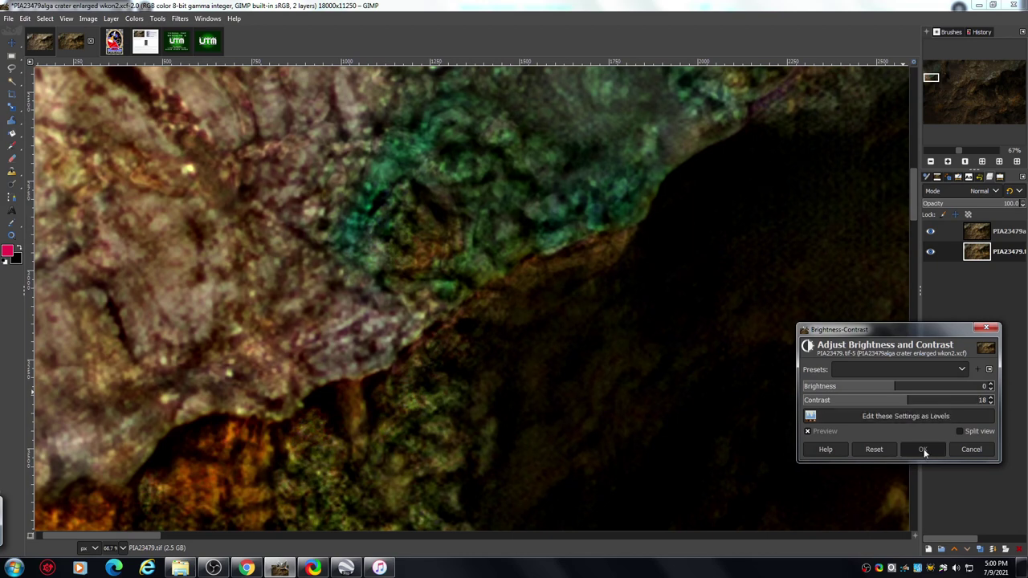
Step: Switch back to the Dodge / Burn tool and dodge the dark slope just beneath the teal patch's lower edge
left_click_drag(911, 212, 915, 201)
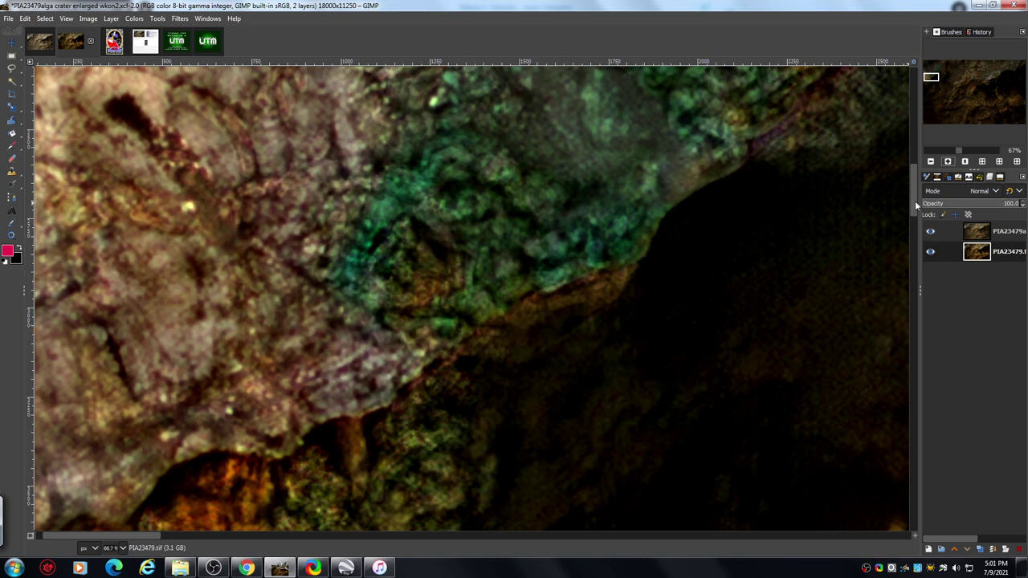
scroll(915, 201, "down", 2)
left_click(1001, 177)
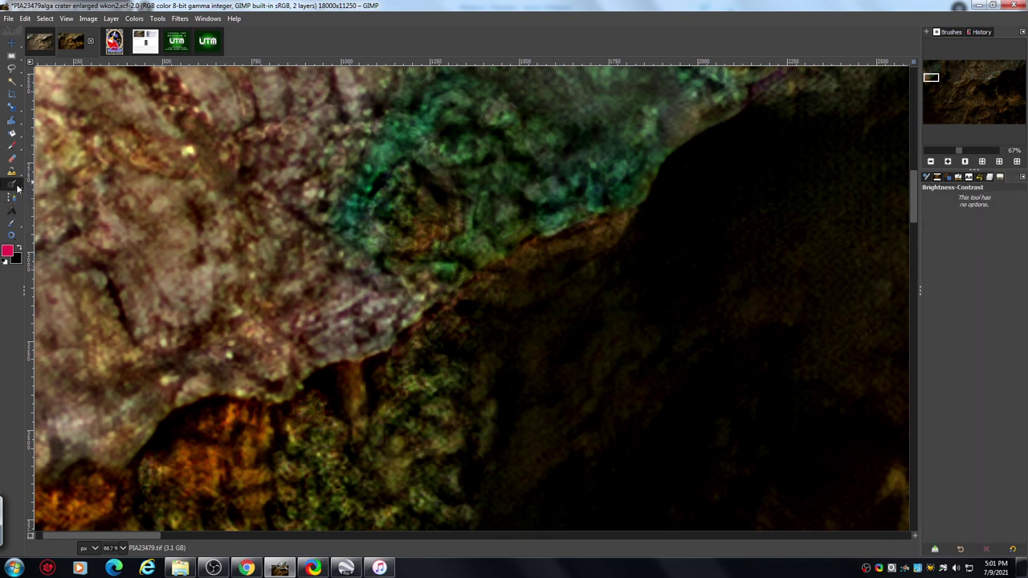
mouse_move(18, 188)
left_click(64, 211)
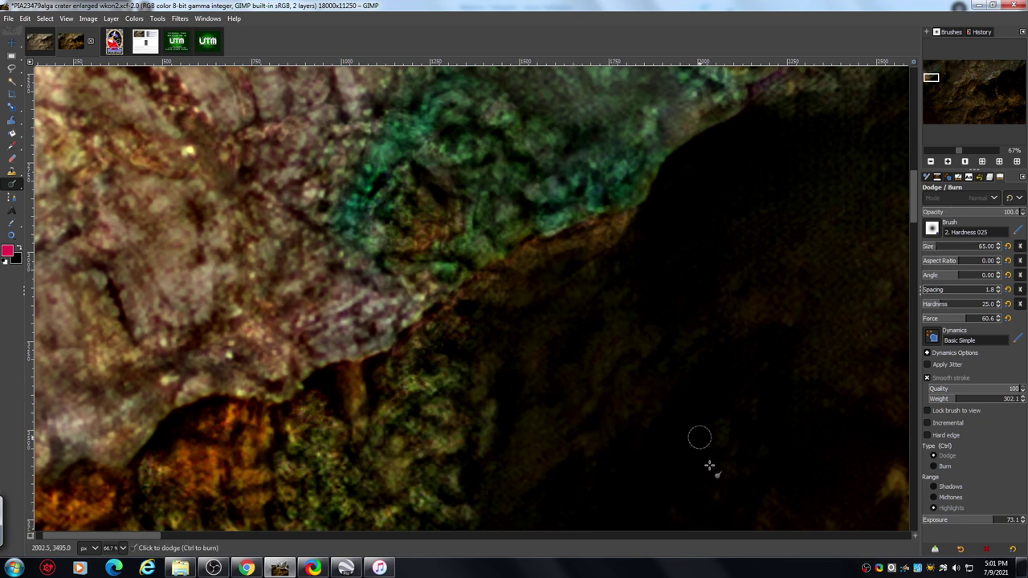
mouse_move(494, 277)
left_mouse_down()
mouse_move(492, 293)
mouse_move(551, 258)
mouse_move(522, 259)
mouse_move(638, 225)
mouse_move(595, 232)
mouse_move(613, 239)
mouse_move(509, 292)
mouse_move(568, 283)
mouse_move(515, 324)
mouse_move(446, 334)
left_mouse_up()
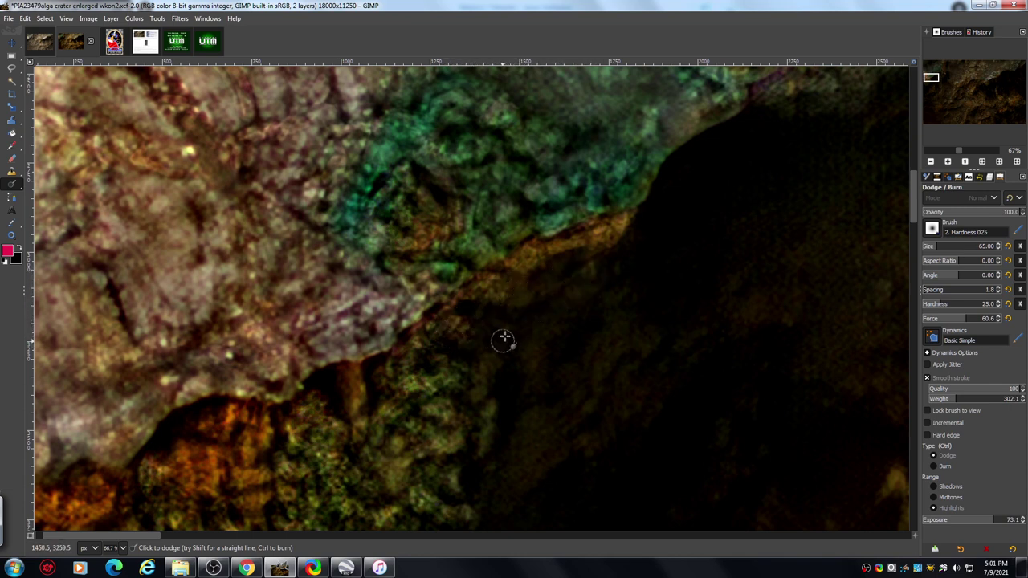
mouse_move(491, 332)
left_mouse_down()
mouse_move(510, 328)
mouse_move(471, 316)
mouse_move(530, 344)
mouse_move(576, 335)
mouse_move(479, 310)
mouse_move(493, 335)
mouse_move(520, 323)
mouse_move(475, 310)
mouse_move(538, 349)
mouse_move(500, 315)
mouse_move(528, 340)
mouse_move(539, 302)
mouse_move(523, 311)
mouse_move(562, 283)
mouse_move(601, 273)
mouse_move(523, 306)
mouse_move(631, 295)
mouse_move(560, 264)
mouse_move(571, 298)
mouse_move(611, 298)
left_mouse_up()
mouse_move(643, 260)
left_mouse_down()
mouse_move(629, 255)
mouse_move(638, 229)
mouse_move(640, 246)
mouse_move(609, 296)
mouse_move(444, 325)
mouse_move(427, 341)
mouse_move(474, 333)
mouse_move(615, 266)
mouse_move(580, 297)
mouse_move(551, 388)
mouse_move(485, 373)
mouse_move(544, 390)
left_mouse_up()
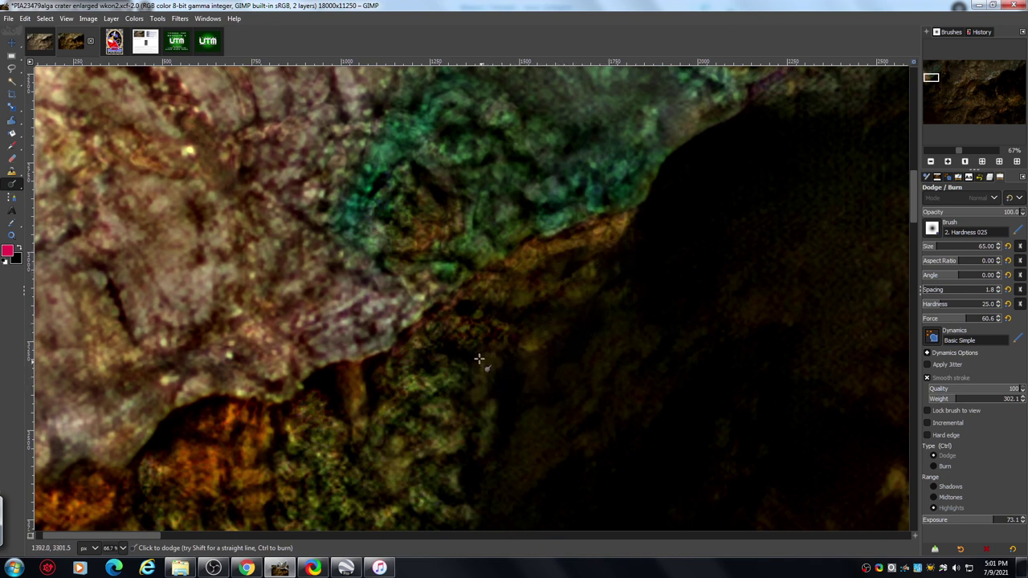
Step: Dodge the speckled green area beneath the pinkish rock, and parts of the teal patch and the rock itself
mouse_move(479, 359)
left_mouse_down()
mouse_move(517, 367)
mouse_move(485, 338)
mouse_move(442, 322)
mouse_move(435, 366)
mouse_move(420, 379)
mouse_move(471, 397)
mouse_move(382, 430)
mouse_move(410, 414)
left_mouse_up()
mouse_move(319, 430)
left_mouse_down()
mouse_move(348, 474)
mouse_move(363, 458)
mouse_move(354, 372)
mouse_move(405, 359)
left_mouse_up()
mouse_move(475, 133)
left_mouse_down()
mouse_move(508, 196)
mouse_move(526, 189)
mouse_move(436, 230)
mouse_move(414, 227)
mouse_move(389, 214)
mouse_move(382, 157)
mouse_move(355, 117)
mouse_move(323, 131)
mouse_move(307, 76)
mouse_move(282, 77)
left_mouse_up()
mouse_move(224, 143)
left_mouse_down()
mouse_move(241, 157)
mouse_move(269, 147)
mouse_move(302, 159)
left_mouse_up()
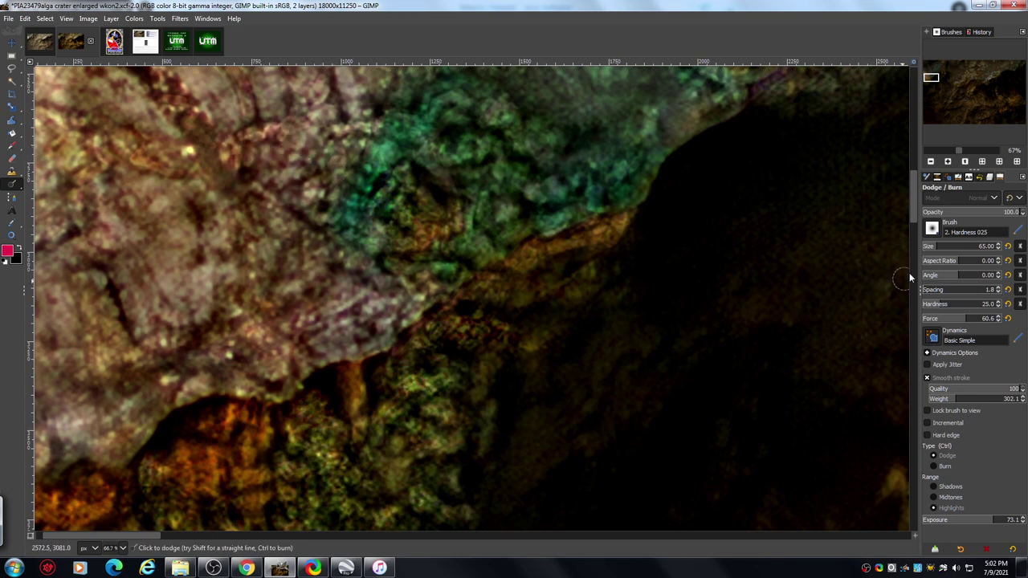
Step: Examine the teal patches, the purple line along their lower edge and the neighbouring orange rock at 33.3% to 66.7%
left_click(932, 163)
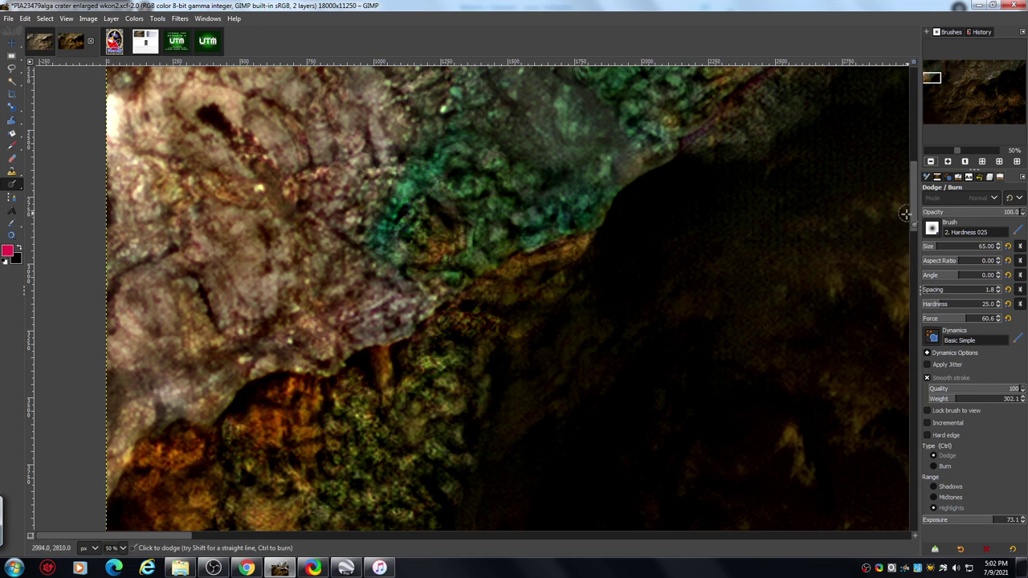
scroll(906, 211, "up", 5)
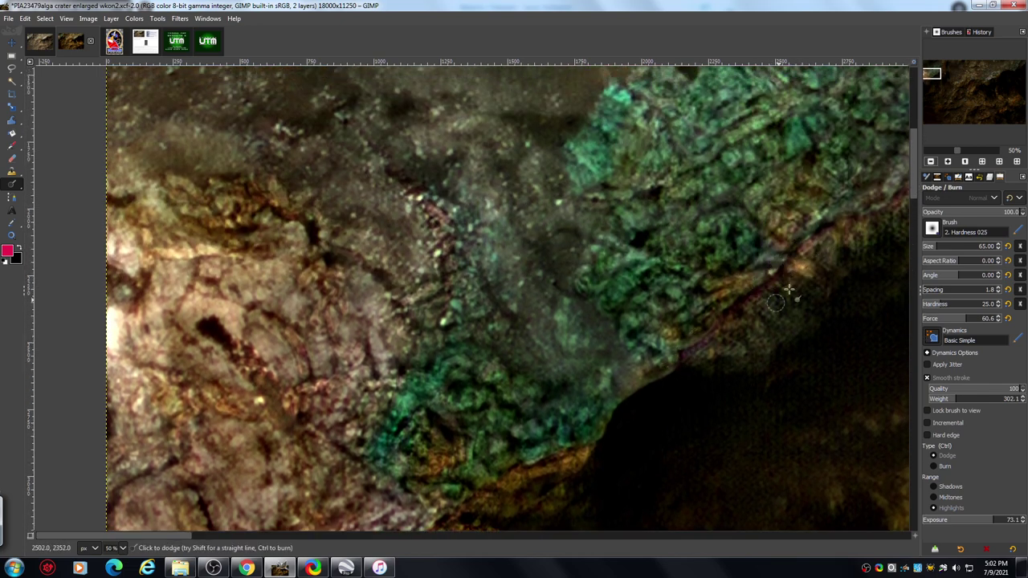
left_click_drag(184, 536, 250, 535)
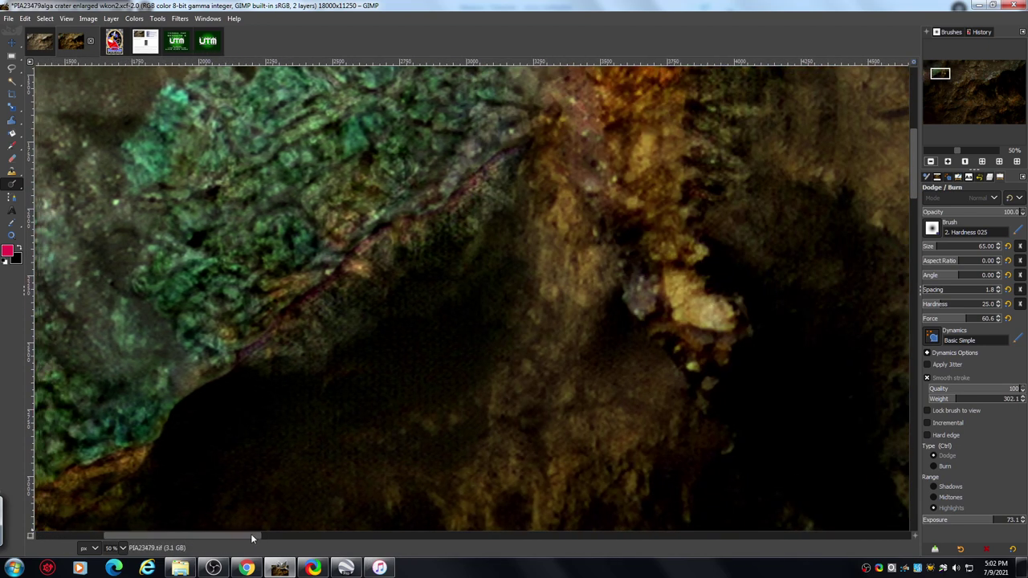
left_click(948, 161)
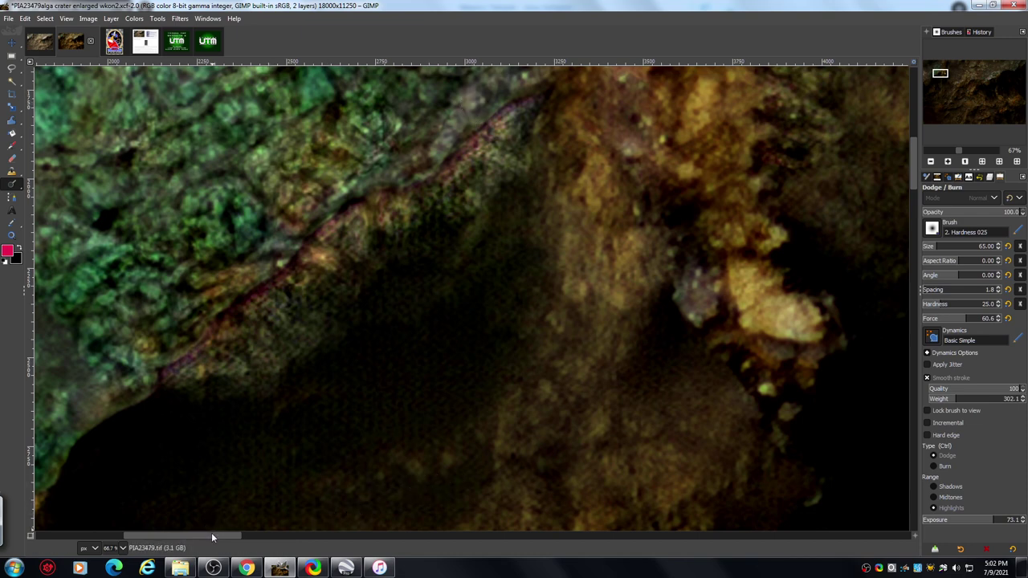
left_click_drag(211, 535, 178, 546)
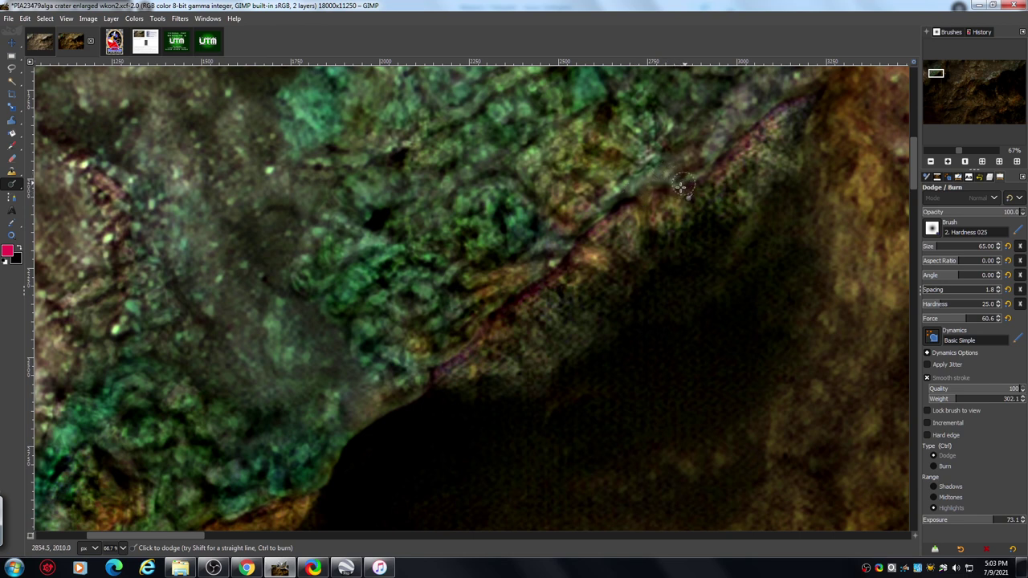
mouse_move(645, 219)
left_mouse_down()
mouse_move(626, 241)
mouse_move(639, 253)
mouse_move(607, 276)
mouse_move(620, 282)
mouse_move(609, 286)
left_mouse_up()
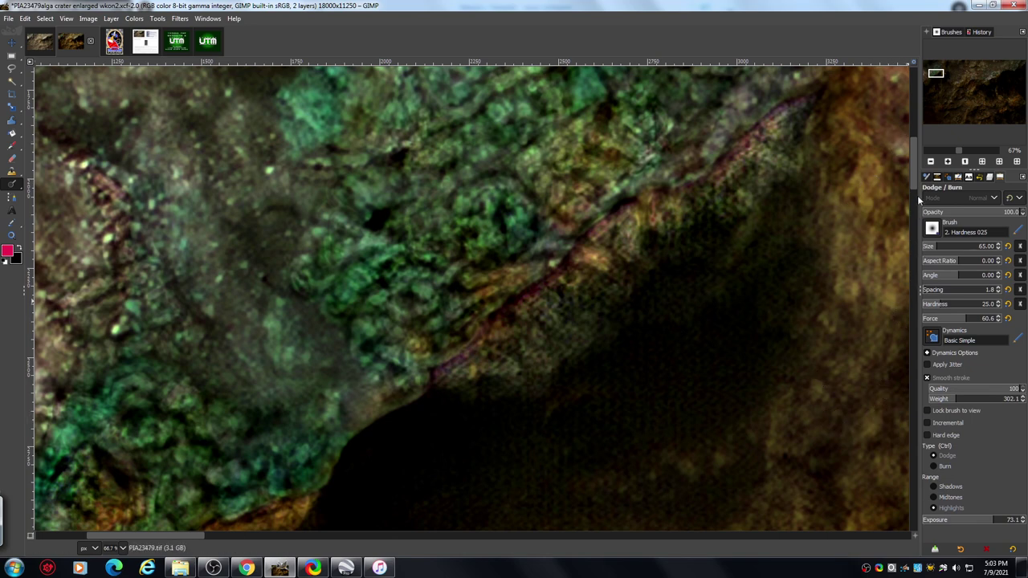
scroll(911, 173, "down", 1)
left_click_drag(911, 174, 921, 123)
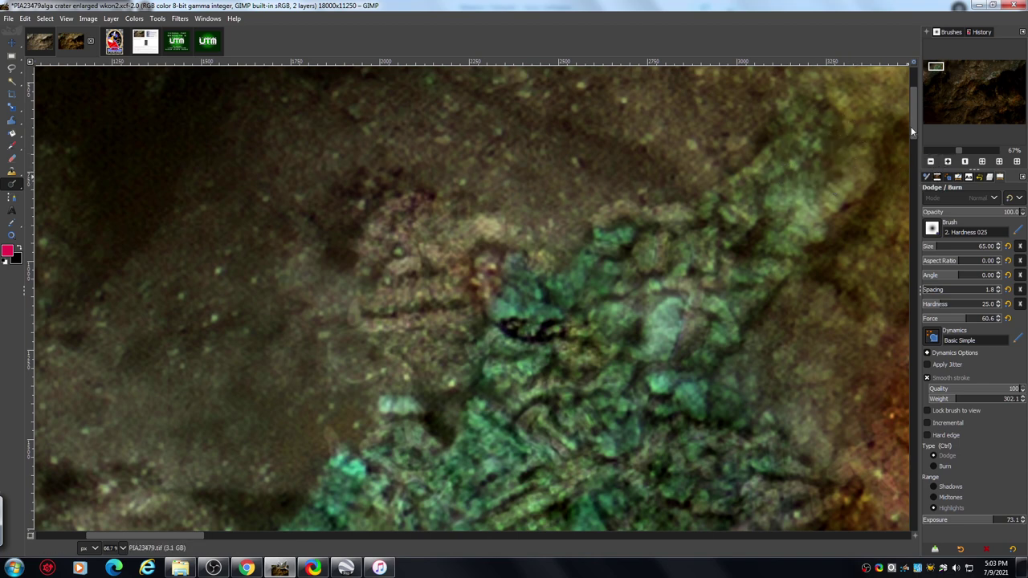
left_click_drag(912, 131, 910, 183)
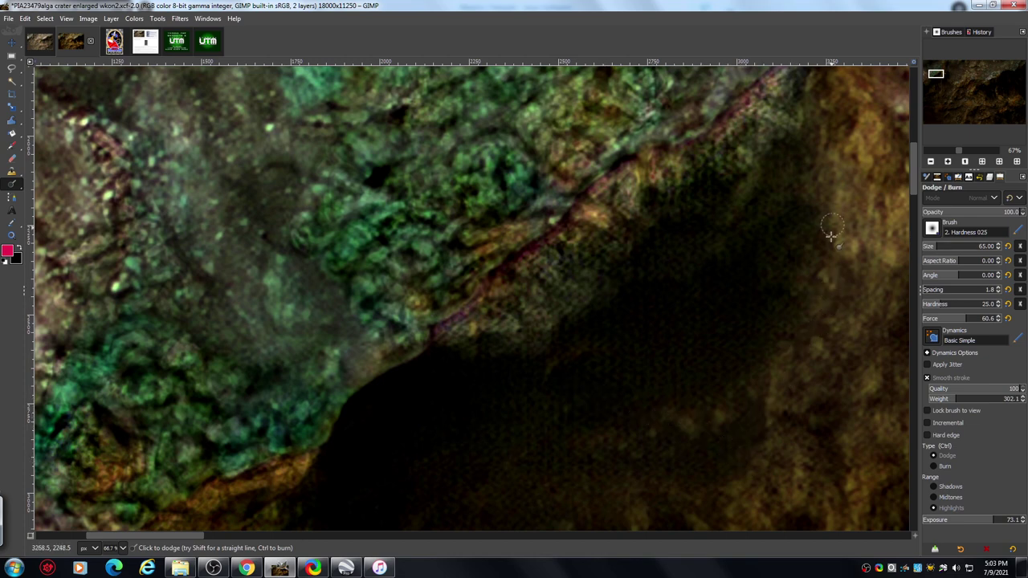
left_click_drag(914, 175, 908, 154)
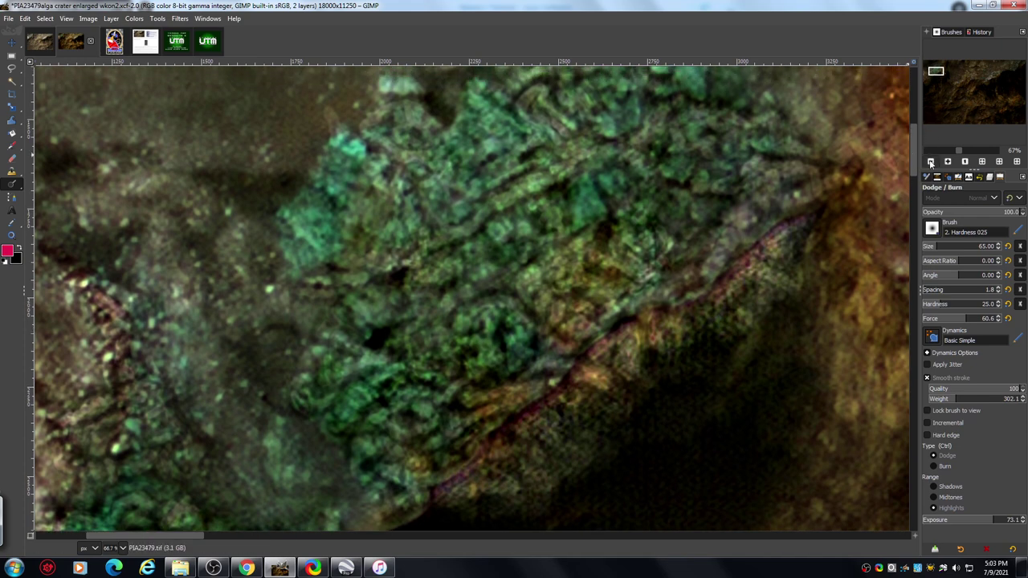
left_click(931, 163)
left_click(932, 162)
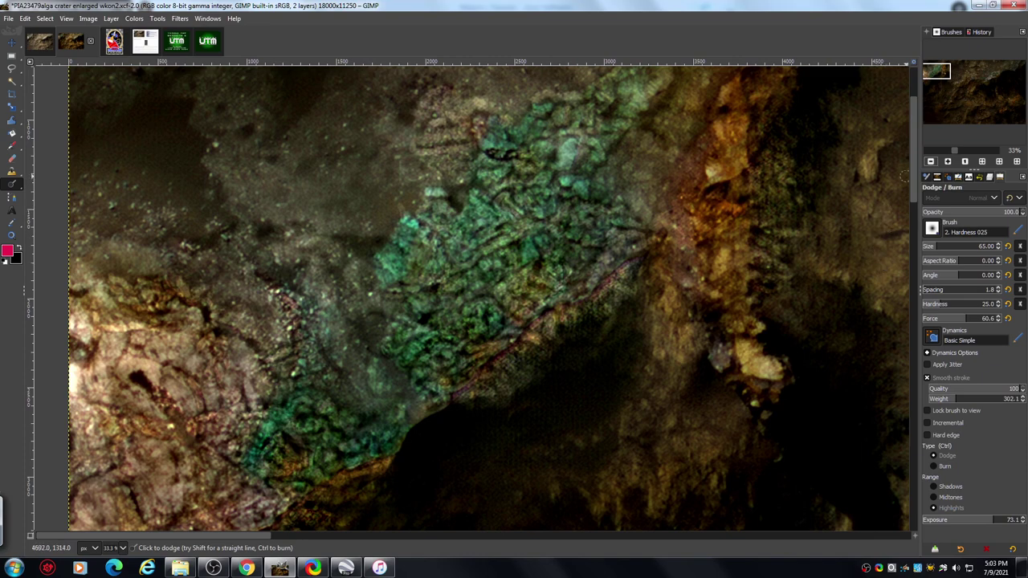
Step: Examine the orange patch with its green spot and the brown slope near the image's lower edge, up to 100%
left_click_drag(937, 71, 938, 108)
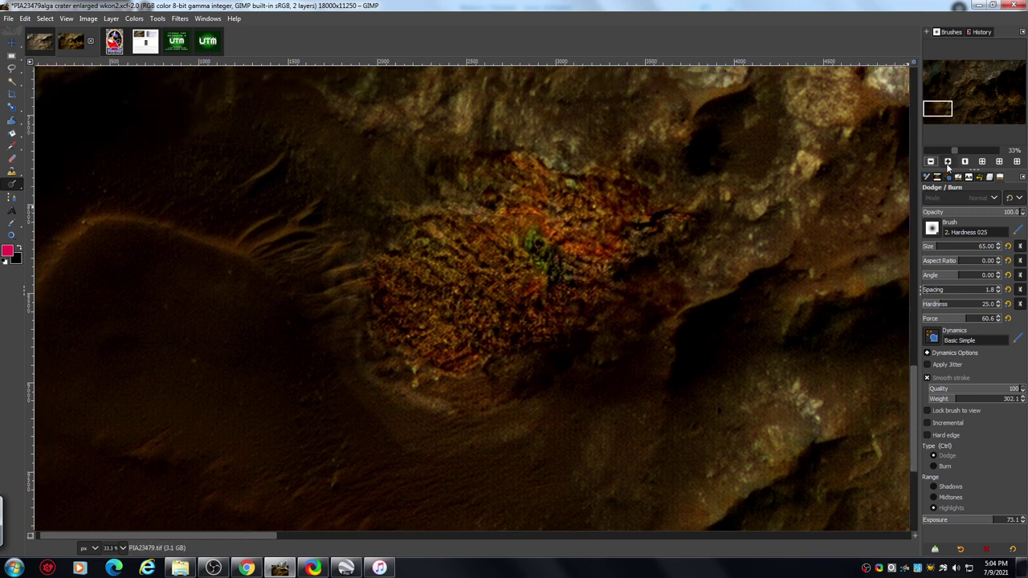
left_click(932, 163)
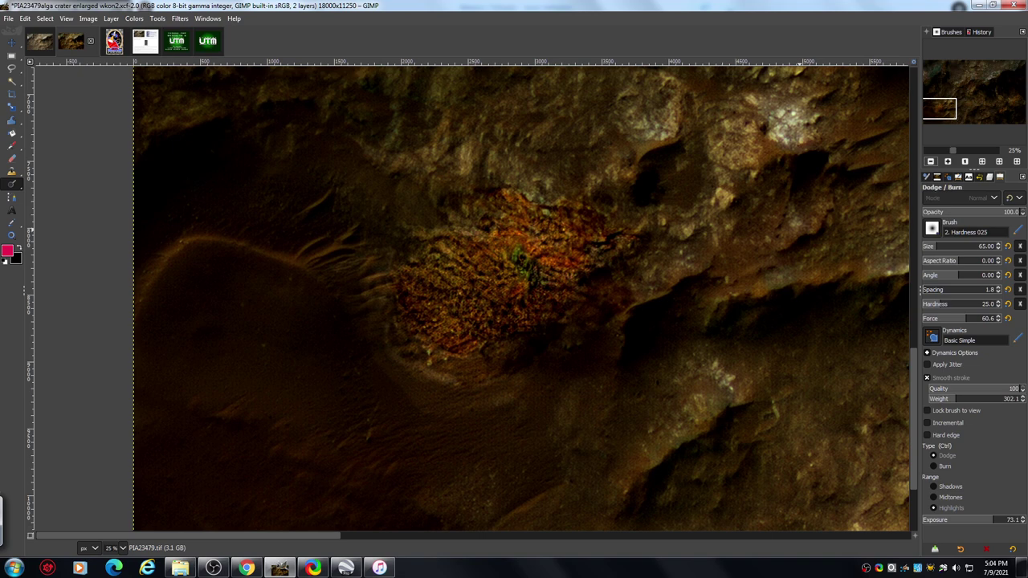
left_click_drag(939, 111, 959, 117)
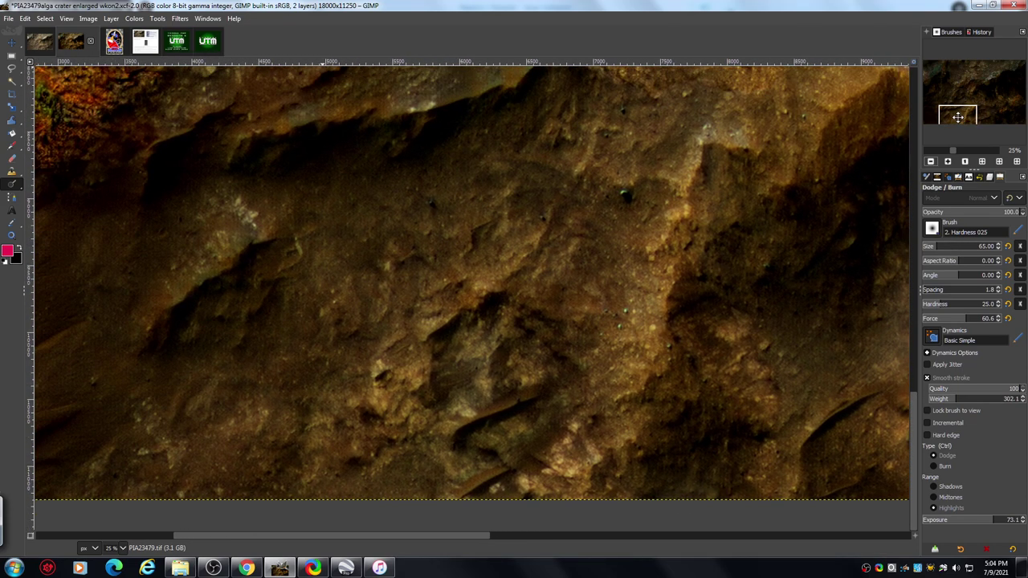
left_click(948, 161)
left_click(948, 161)
left_click(948, 161)
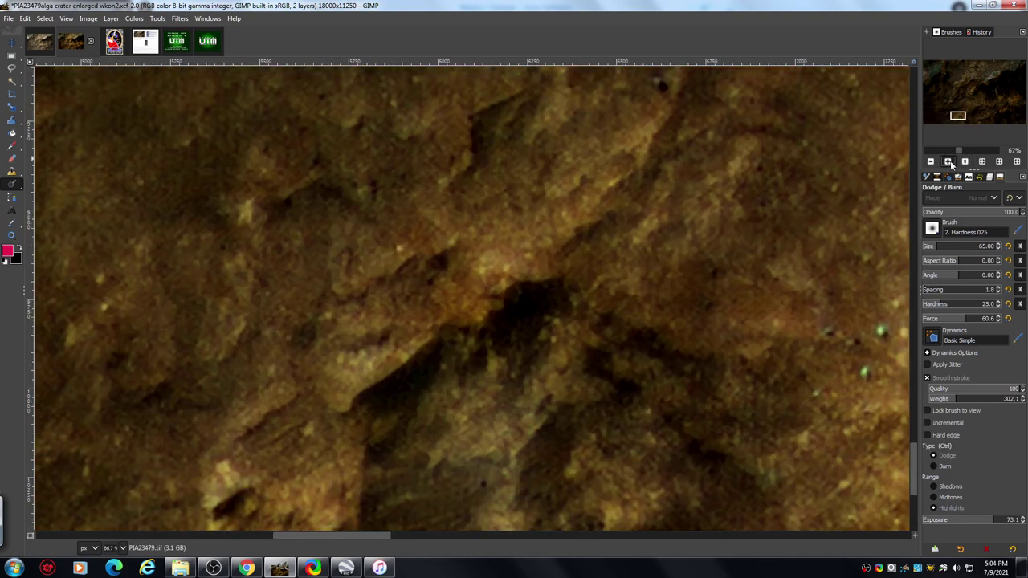
left_click(948, 161)
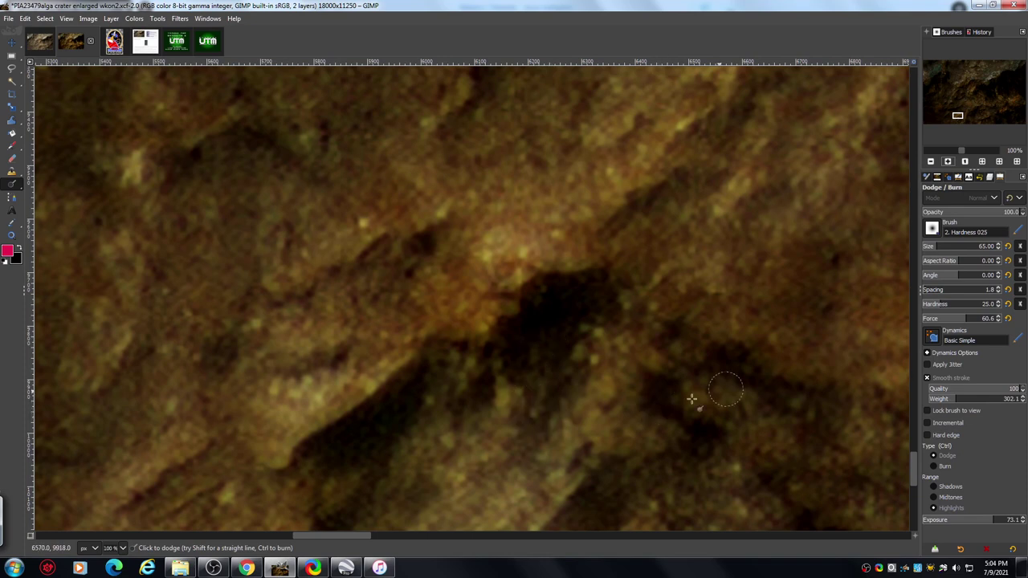
Step: Revert the image to the Set layer opacity state in the undo history, removing the Brightness-Contrast adjustment and the dodge strokes after it
left_click(980, 177)
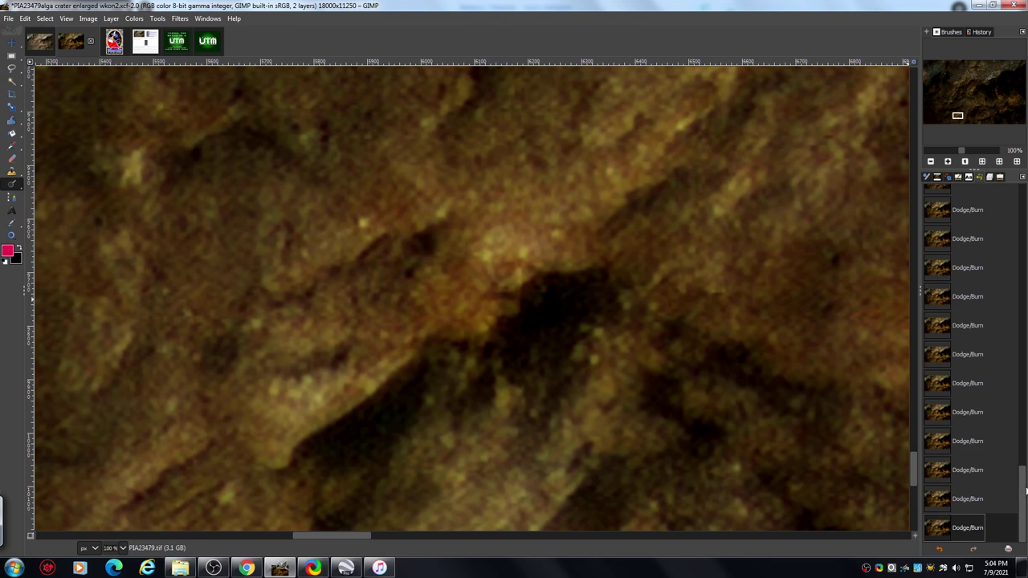
left_click_drag(1024, 480, 1015, 348)
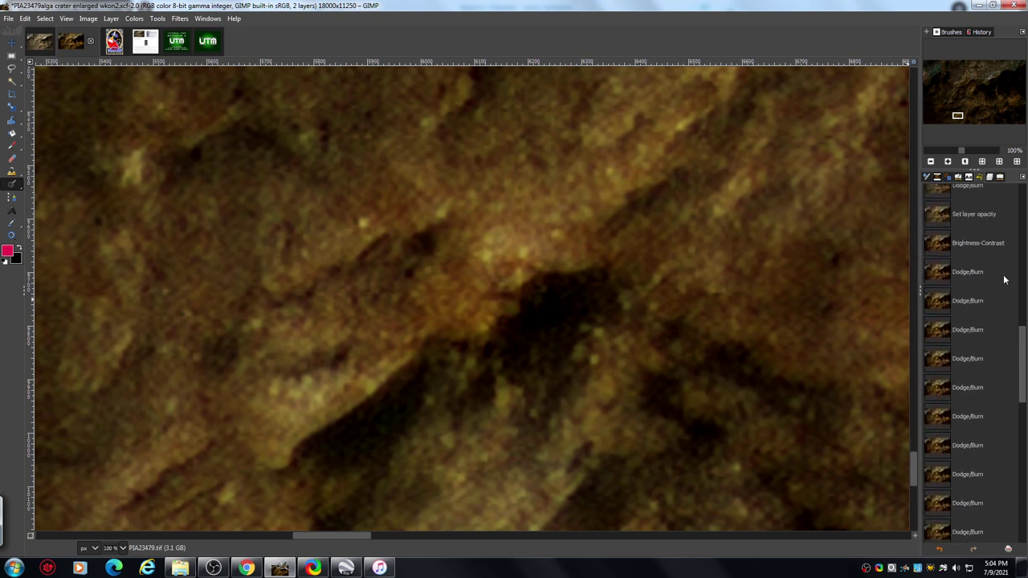
left_click(939, 244)
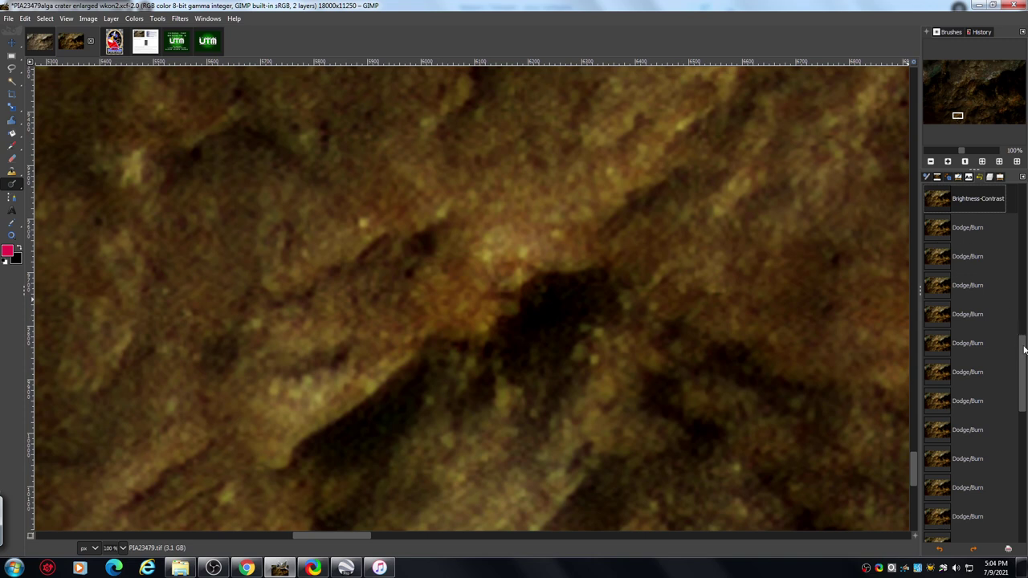
scroll(1013, 321, "up", 2)
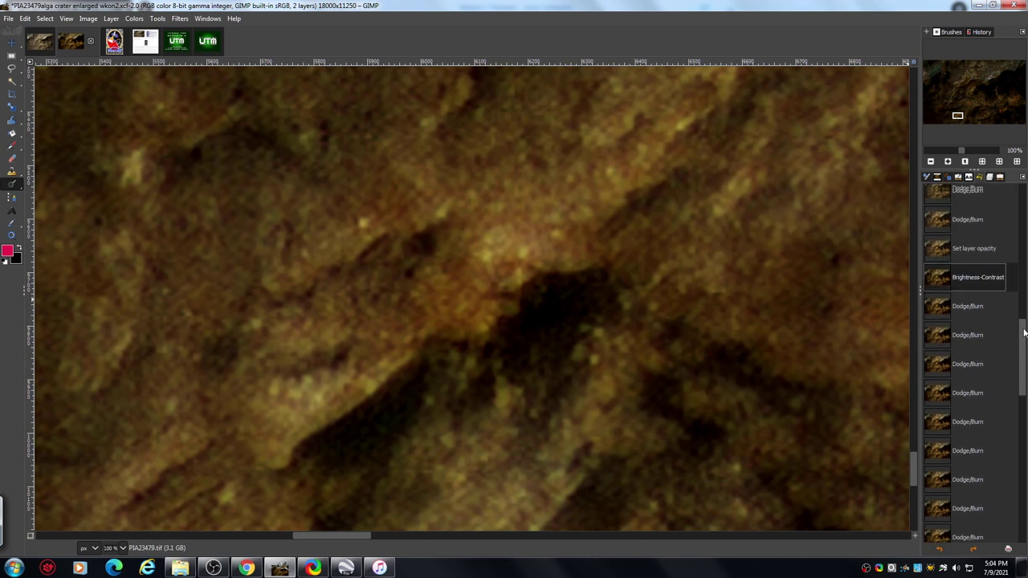
left_click(940, 261)
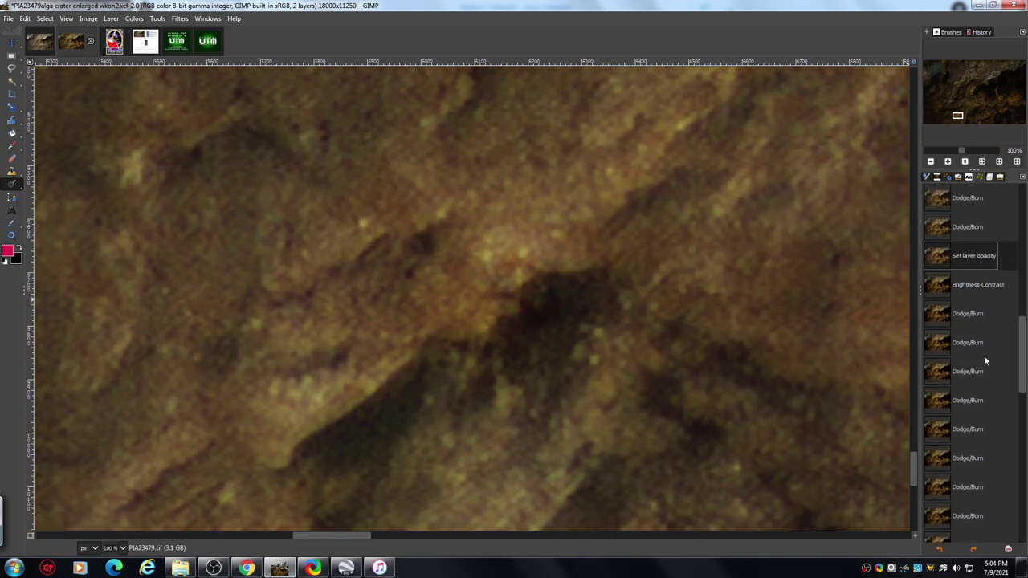
scroll(1026, 347, "down", 2)
scroll(1025, 348, "up", 2)
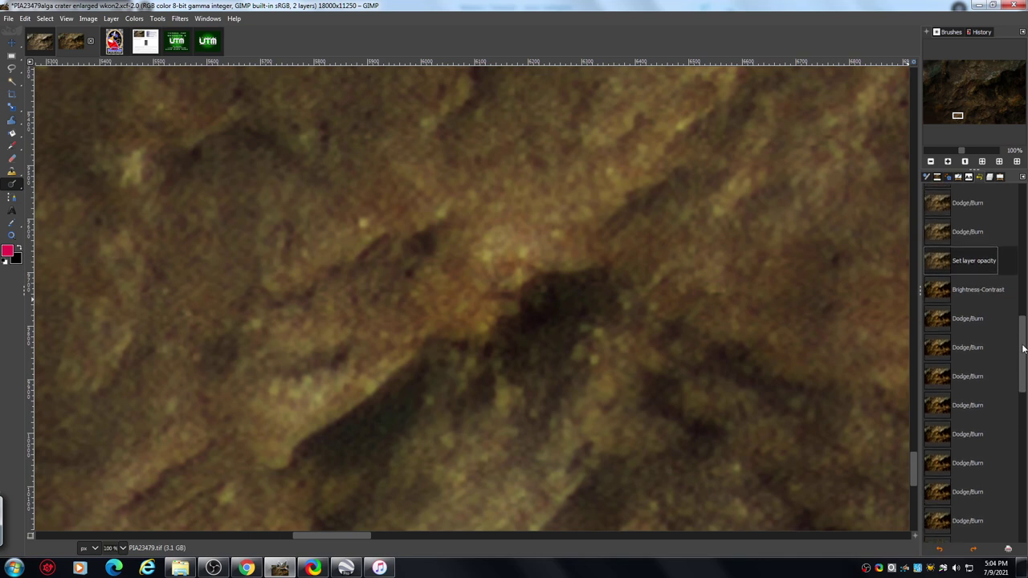
scroll(1024, 348, "down", 1)
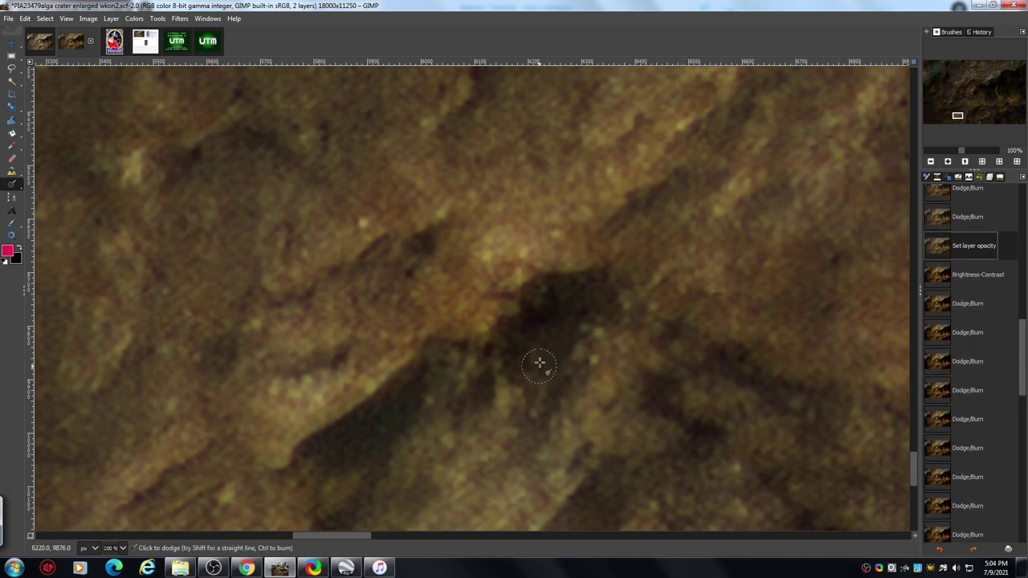
Step: Dodge the dark hollow beneath the tan ridge in the image's lower middle, then display the layer list
left_click(931, 162)
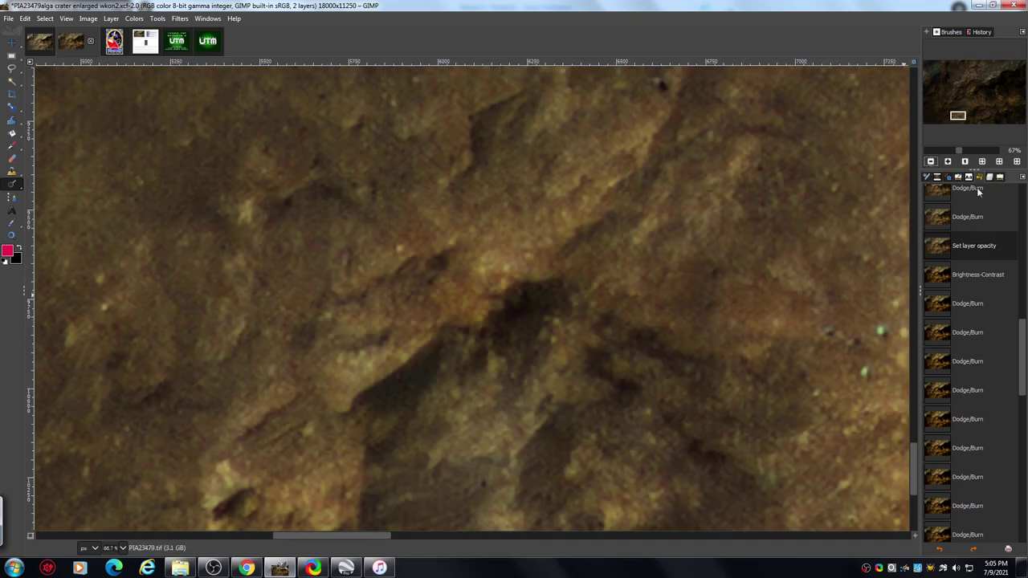
left_click_drag(958, 115, 976, 109)
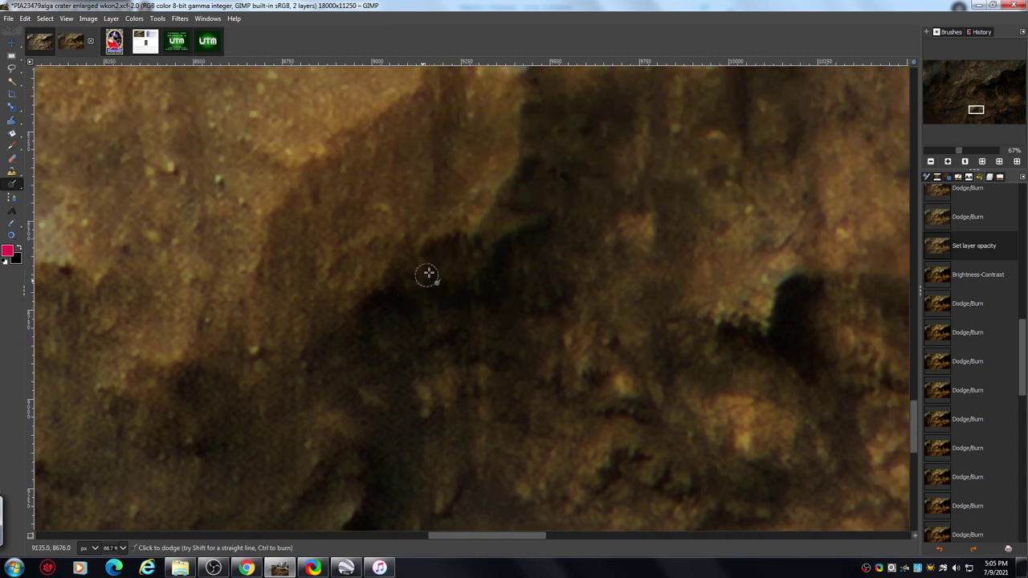
left_click(436, 313)
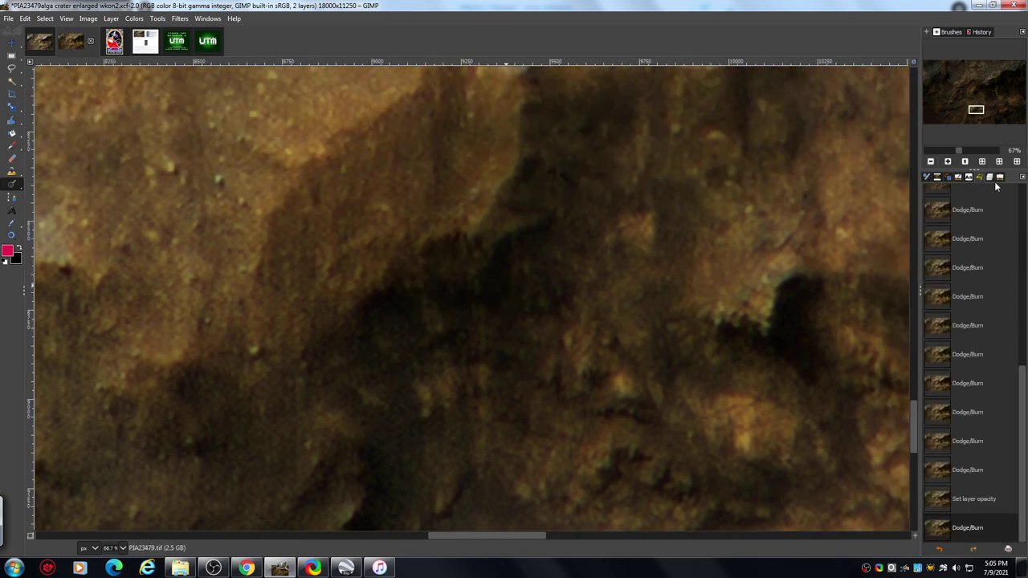
left_click(992, 179)
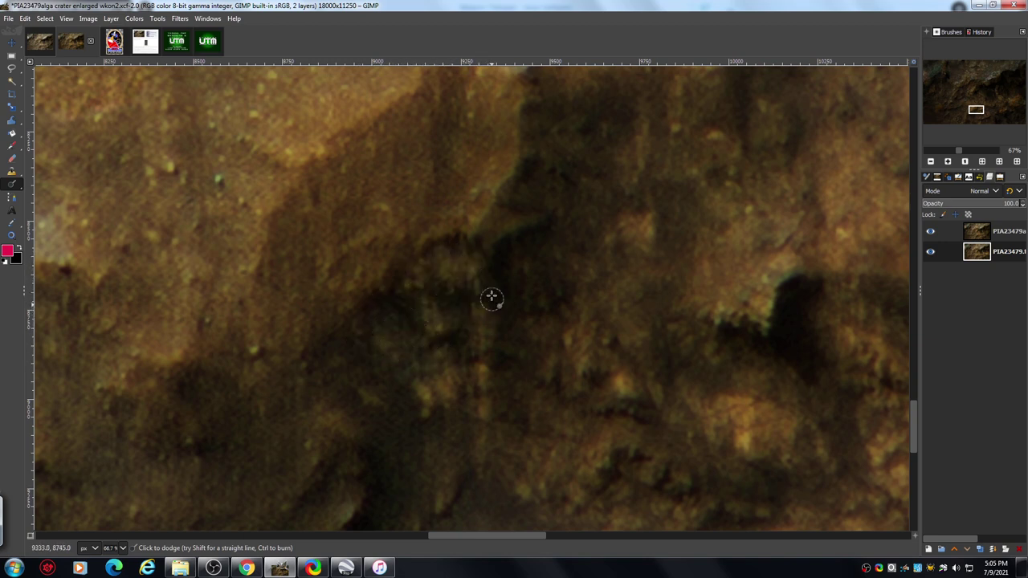
Step: Raise the dodge exposure to 89.6 and brighten the narrow vertical strip in the dark hollow, dismissing the notification
left_click(1001, 177)
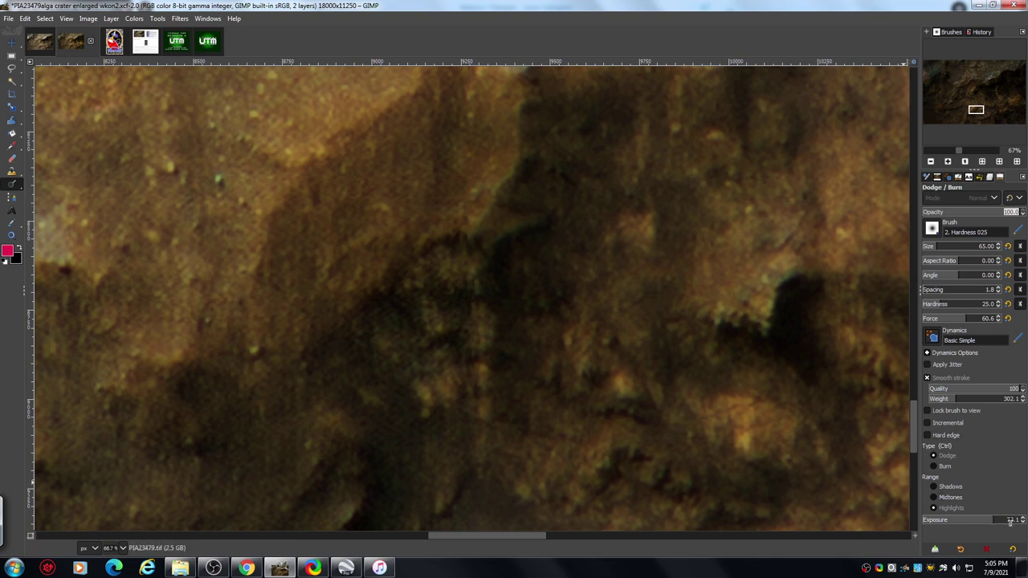
left_click(1011, 520)
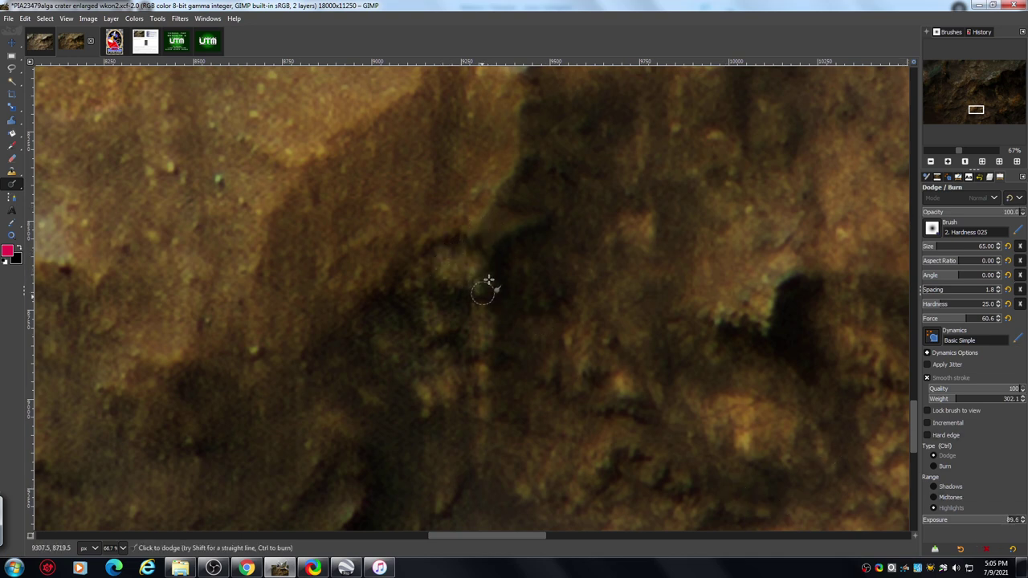
mouse_move(488, 281)
left_mouse_down()
mouse_move(459, 243)
mouse_move(459, 329)
mouse_move(500, 325)
mouse_move(489, 409)
left_mouse_up()
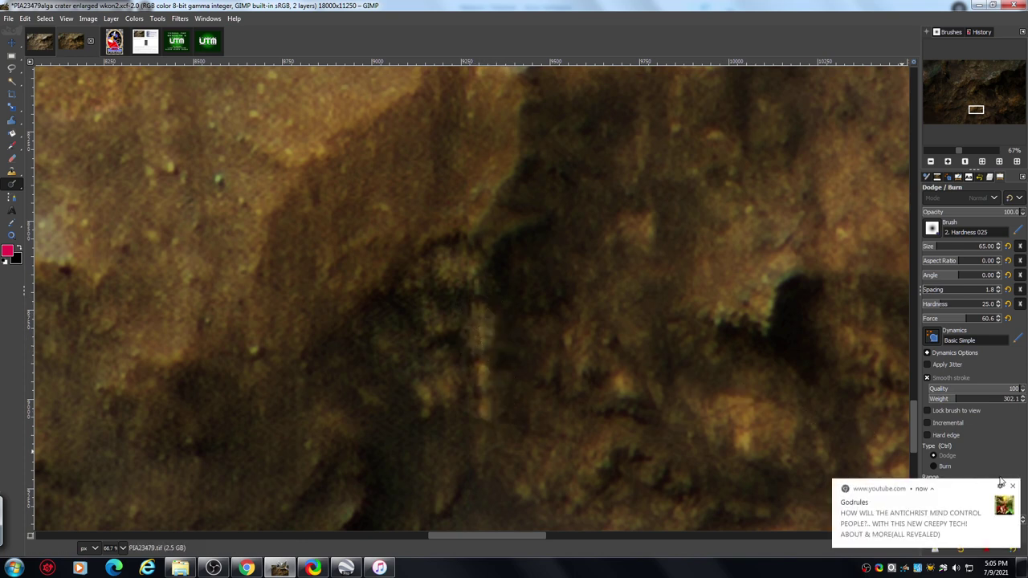
left_click(1014, 488)
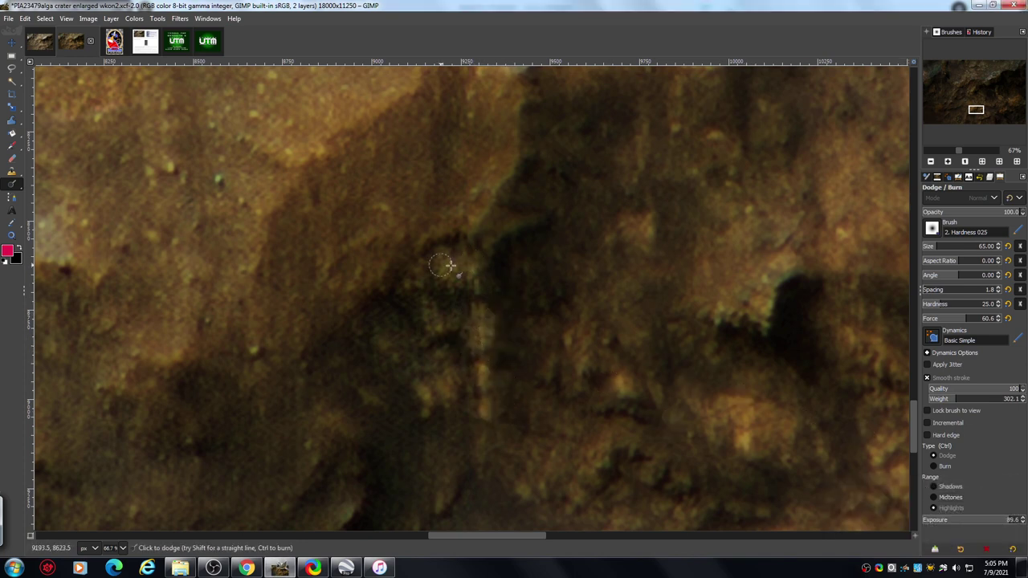
Step: Dodge the rest of the hollow beneath the ridge, extending the strokes over its lower and outer edges
mouse_move(429, 273)
left_mouse_down()
mouse_move(466, 289)
mouse_move(448, 362)
mouse_move(391, 329)
mouse_move(397, 376)
left_mouse_up()
mouse_move(496, 273)
left_mouse_down()
mouse_move(458, 303)
mouse_move(493, 287)
mouse_move(459, 344)
mouse_move(493, 354)
mouse_move(489, 404)
mouse_move(450, 280)
mouse_move(426, 333)
mouse_move(386, 308)
mouse_move(360, 324)
mouse_move(431, 232)
mouse_move(458, 245)
mouse_move(492, 213)
mouse_move(565, 220)
mouse_move(466, 246)
mouse_move(431, 238)
mouse_move(394, 265)
mouse_move(397, 300)
mouse_move(509, 254)
mouse_move(491, 284)
left_mouse_up()
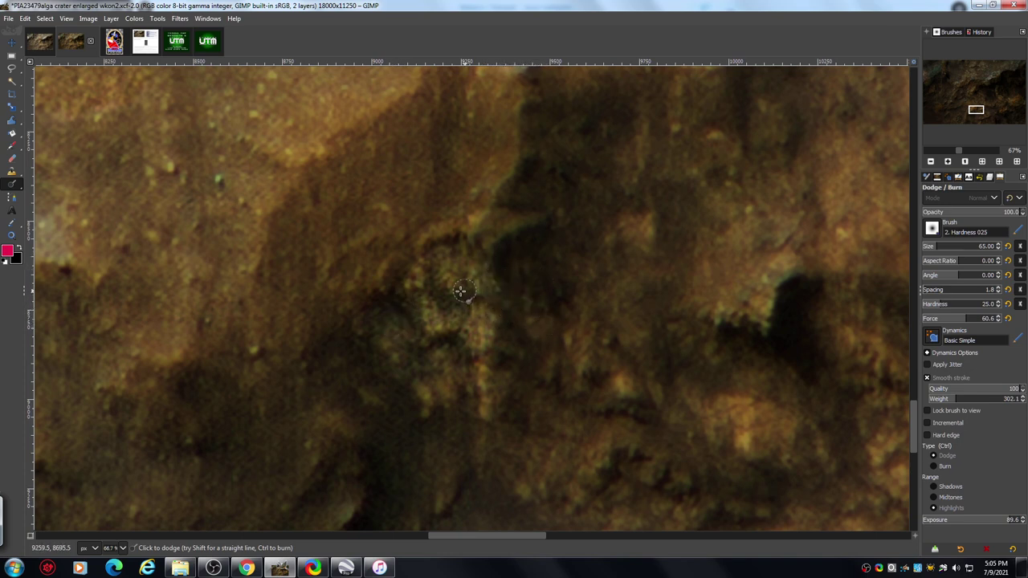
mouse_move(466, 294)
left_mouse_down()
mouse_move(393, 323)
mouse_move(457, 345)
mouse_move(452, 294)
mouse_move(460, 392)
mouse_move(416, 359)
mouse_move(388, 310)
mouse_move(402, 296)
mouse_move(412, 305)
mouse_move(395, 286)
mouse_move(335, 364)
mouse_move(381, 300)
mouse_move(361, 361)
mouse_move(370, 390)
left_mouse_up()
mouse_move(503, 282)
left_mouse_down()
mouse_move(466, 246)
mouse_move(496, 254)
mouse_move(505, 211)
mouse_move(539, 227)
mouse_move(505, 289)
mouse_move(547, 311)
left_mouse_up()
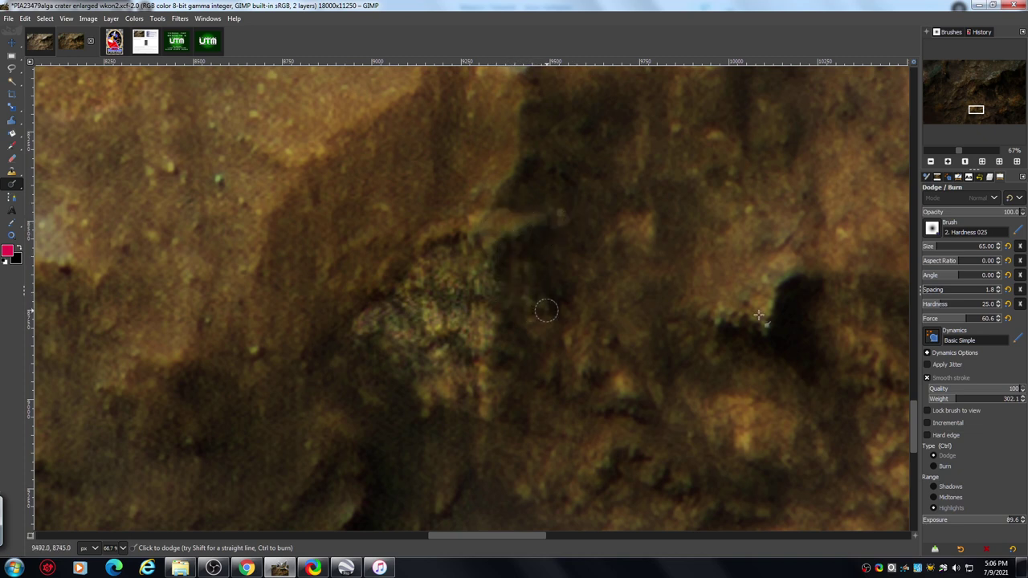
Step: Burn the midtones of the brightened hollow and its outline, and set the tool back to Dodge
left_click(936, 466)
left_click(942, 498)
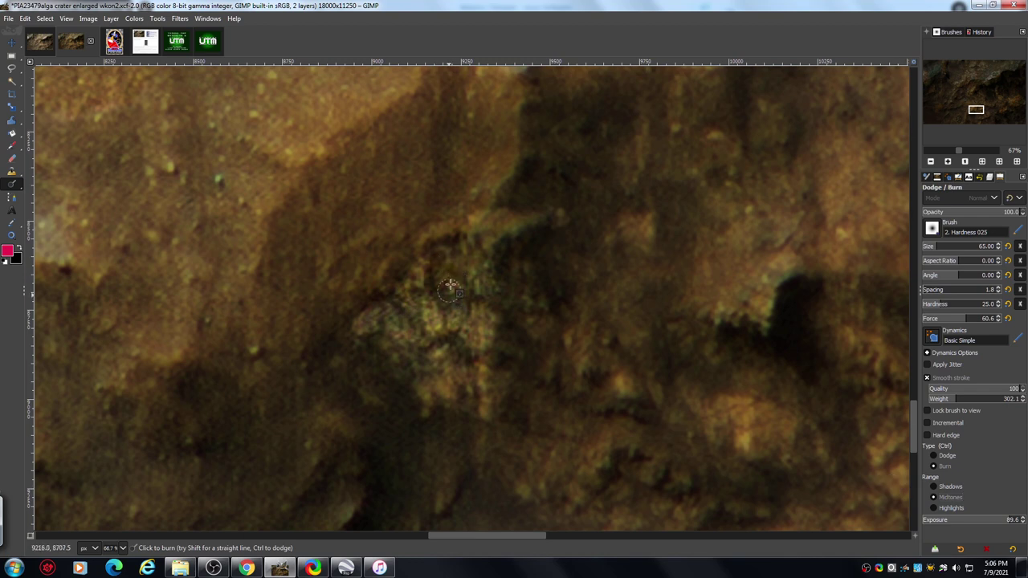
mouse_move(451, 285)
left_mouse_down()
mouse_move(487, 289)
mouse_move(464, 258)
mouse_move(410, 291)
mouse_move(462, 333)
mouse_move(497, 338)
mouse_move(491, 372)
mouse_move(464, 355)
mouse_move(438, 362)
mouse_move(380, 313)
mouse_move(359, 333)
mouse_move(466, 399)
mouse_move(346, 340)
mouse_move(413, 381)
mouse_move(499, 383)
mouse_move(509, 247)
mouse_move(511, 262)
mouse_move(523, 239)
mouse_move(542, 241)
left_mouse_up()
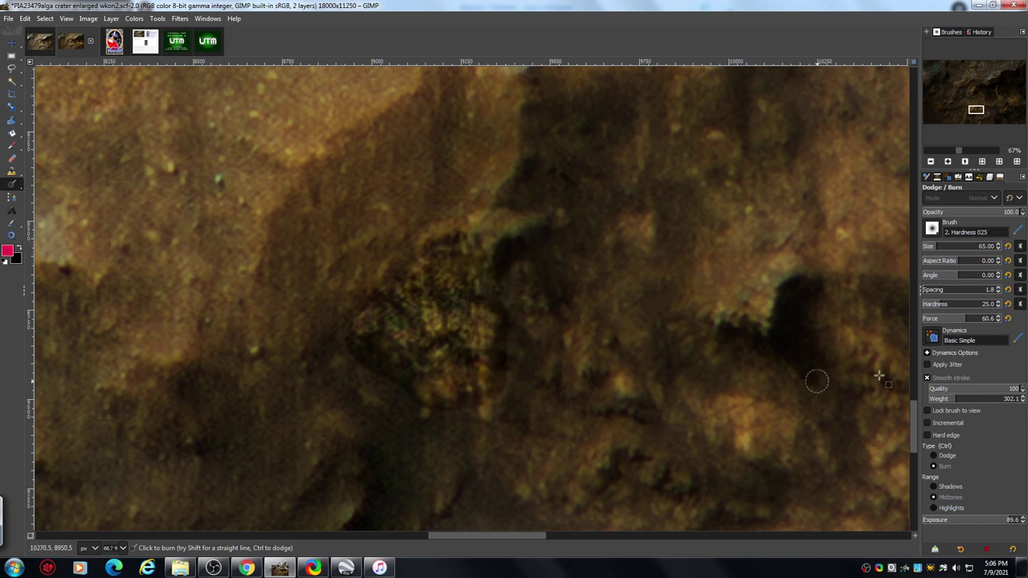
left_click(934, 457)
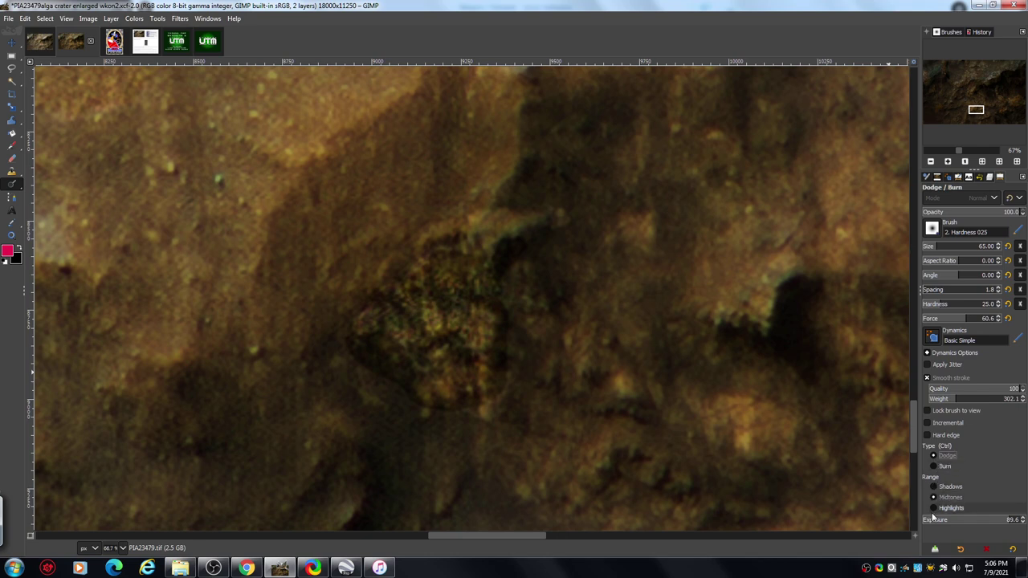
Step: Set the dodge range to Highlights with exposure 80.2, and brighten the hollow's western edge and centre using a size 22 brush
left_click(935, 508)
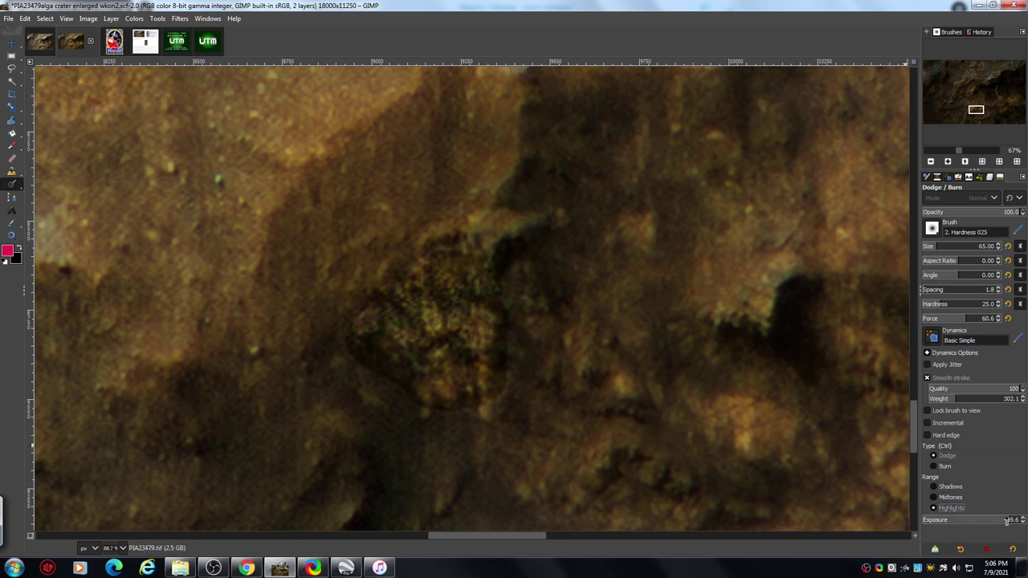
left_click_drag(1001, 524, 990, 523)
left_click(948, 161)
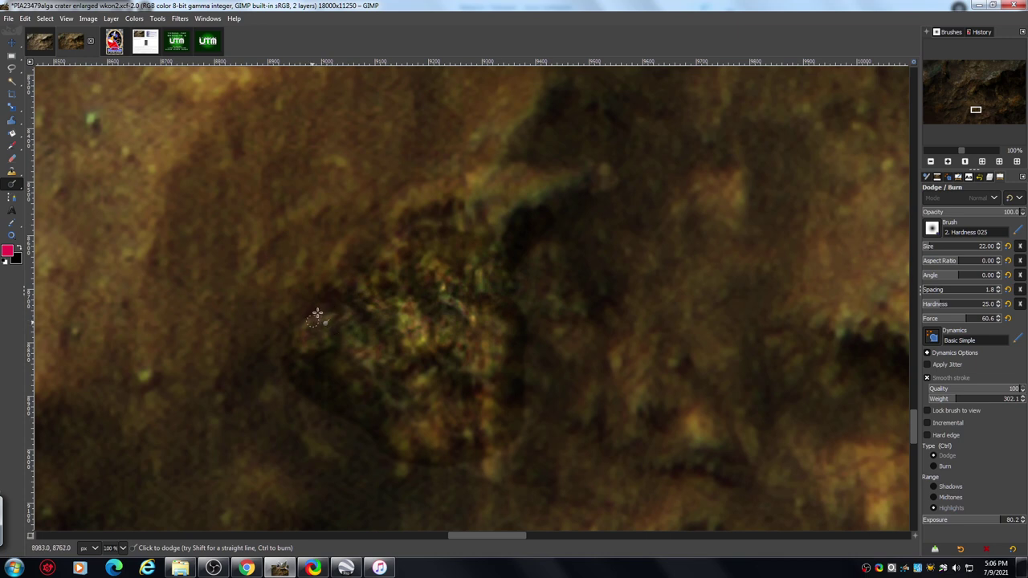
left_click_drag(319, 326, 348, 310)
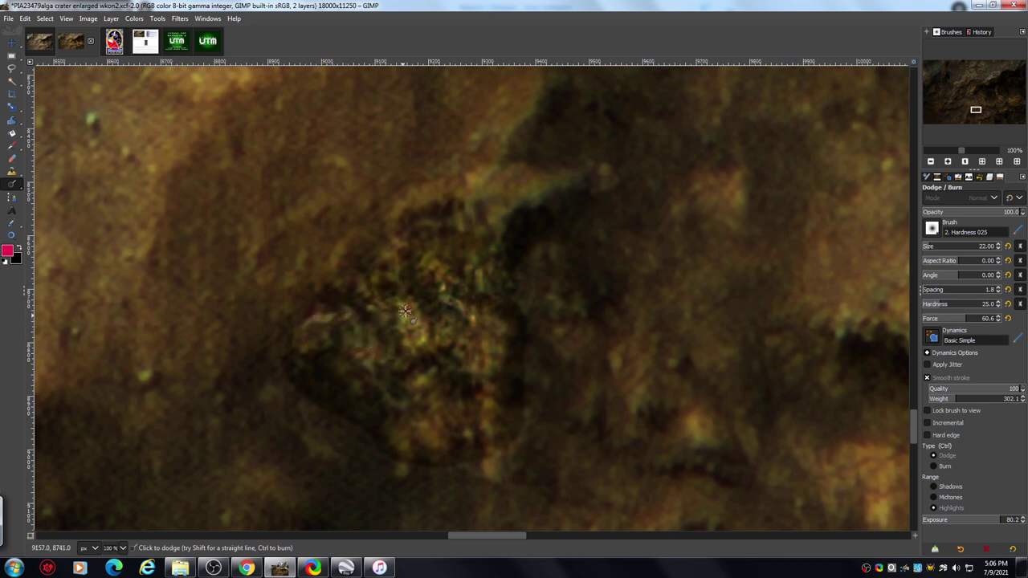
left_click_drag(380, 321, 395, 337)
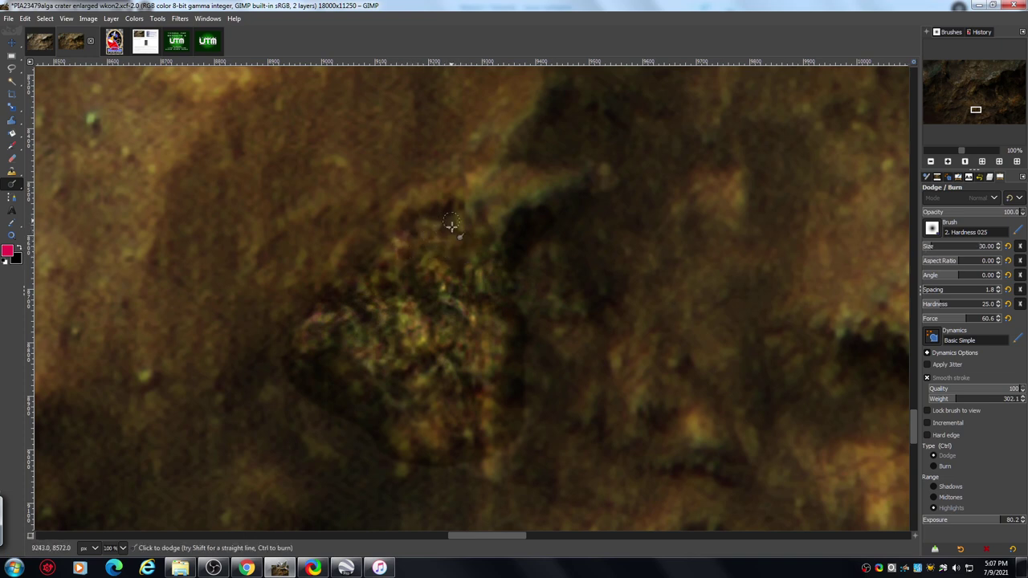
Step: Dodge the highlights of the hollow's upper part, western rim and a short streak beyond its eastern edge with a size 30 brush
mouse_move(427, 233)
left_mouse_down()
mouse_move(459, 230)
mouse_move(491, 266)
mouse_move(519, 262)
mouse_move(498, 298)
mouse_move(523, 300)
mouse_move(494, 268)
mouse_move(537, 306)
left_mouse_up()
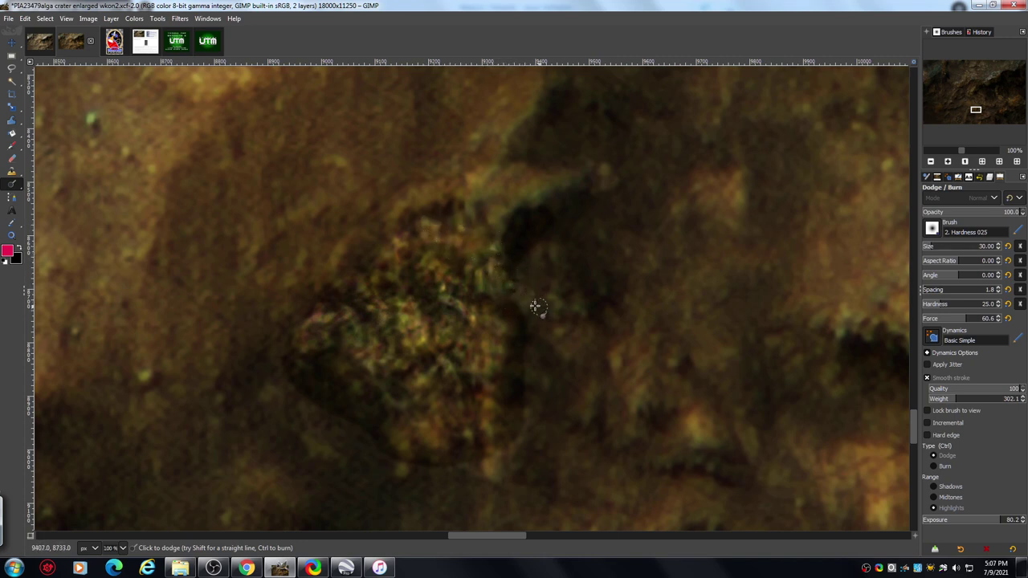
mouse_move(361, 259)
left_mouse_down()
mouse_move(420, 291)
mouse_move(429, 309)
left_mouse_up()
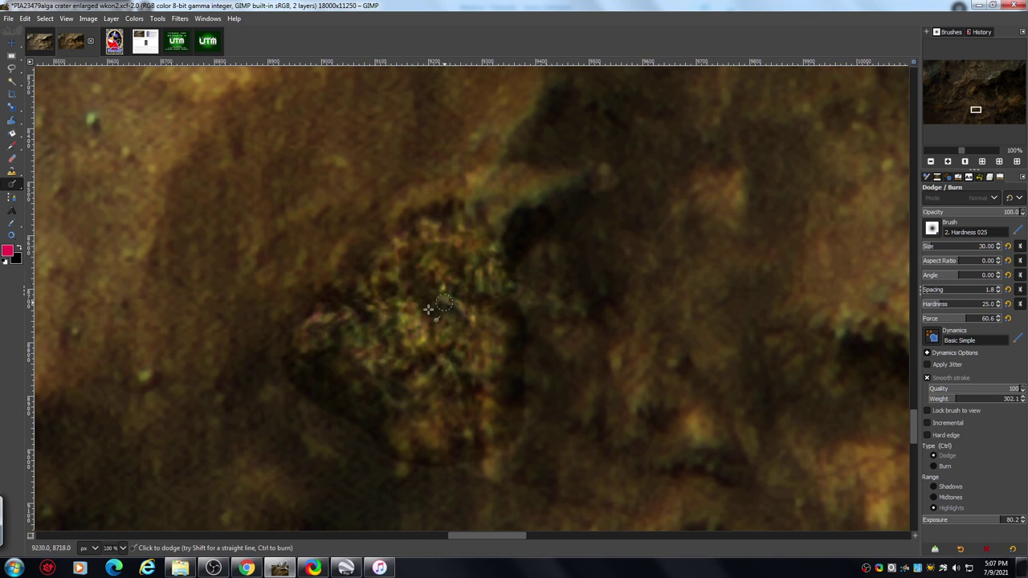
mouse_move(351, 308)
left_mouse_down()
mouse_move(340, 305)
mouse_move(328, 349)
mouse_move(331, 296)
mouse_move(319, 280)
mouse_move(294, 328)
mouse_move(292, 363)
mouse_move(307, 363)
mouse_move(319, 342)
mouse_move(333, 347)
mouse_move(370, 318)
mouse_move(375, 344)
mouse_move(335, 372)
mouse_move(372, 379)
mouse_move(350, 370)
mouse_move(351, 395)
mouse_move(368, 404)
left_mouse_up()
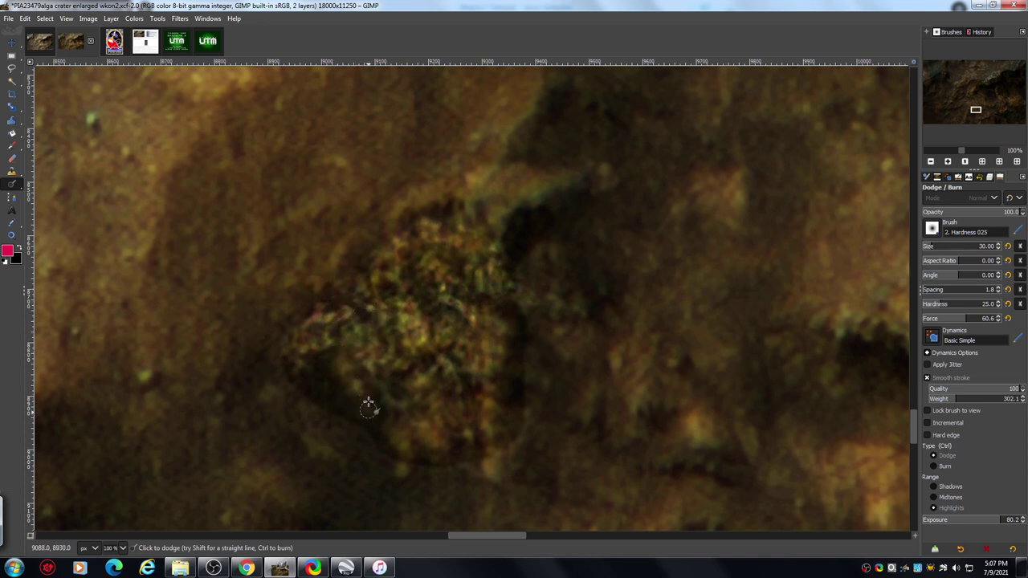
left_click(932, 162)
left_click(932, 162)
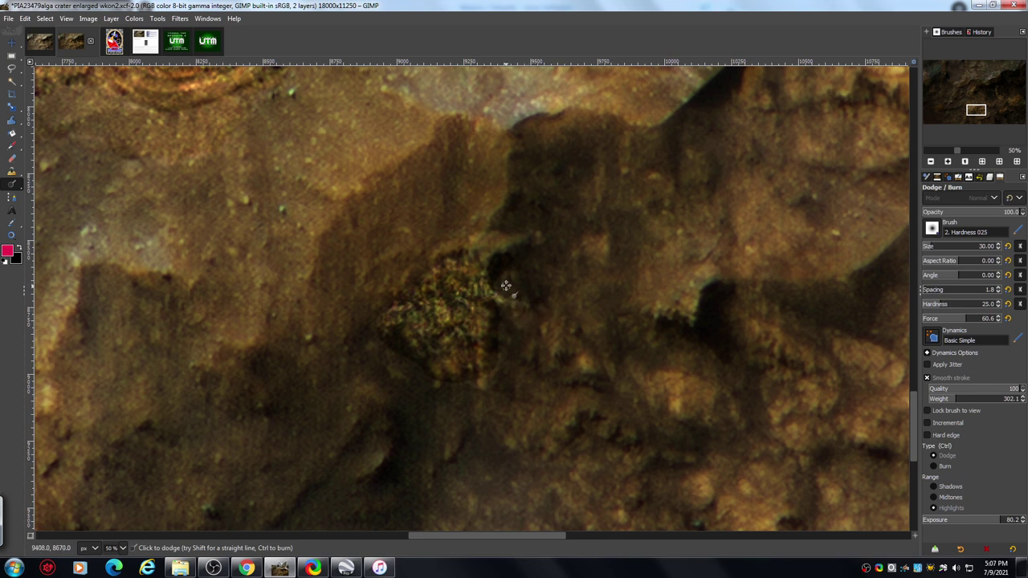
mouse_move(506, 285)
left_mouse_down()
mouse_move(491, 296)
mouse_move(518, 306)
left_mouse_up()
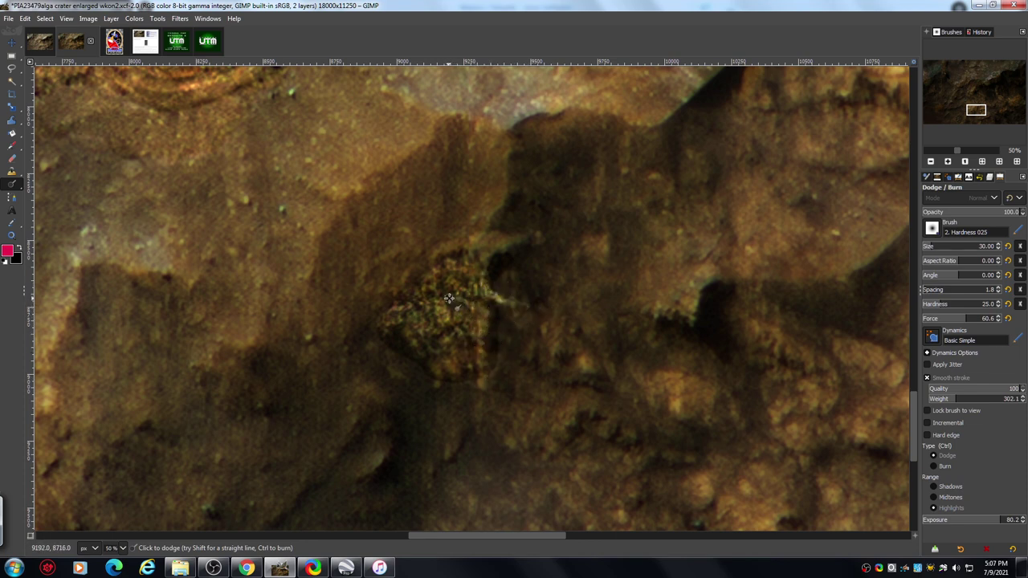
Step: Compare the two layers across the whole image by fading the upper layer's opacity to 0 and restoring it to 100
left_click(989, 177)
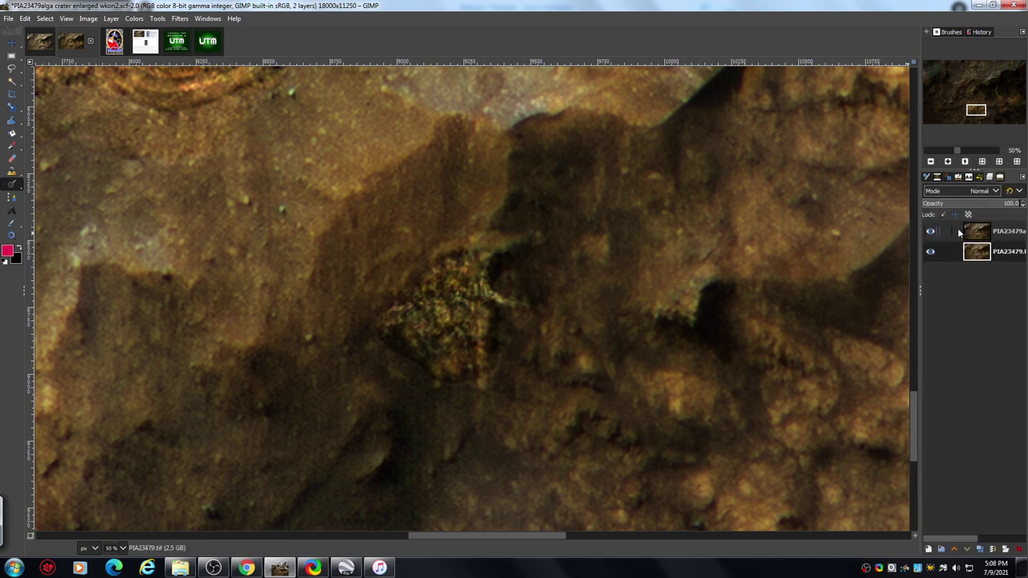
left_click(955, 231)
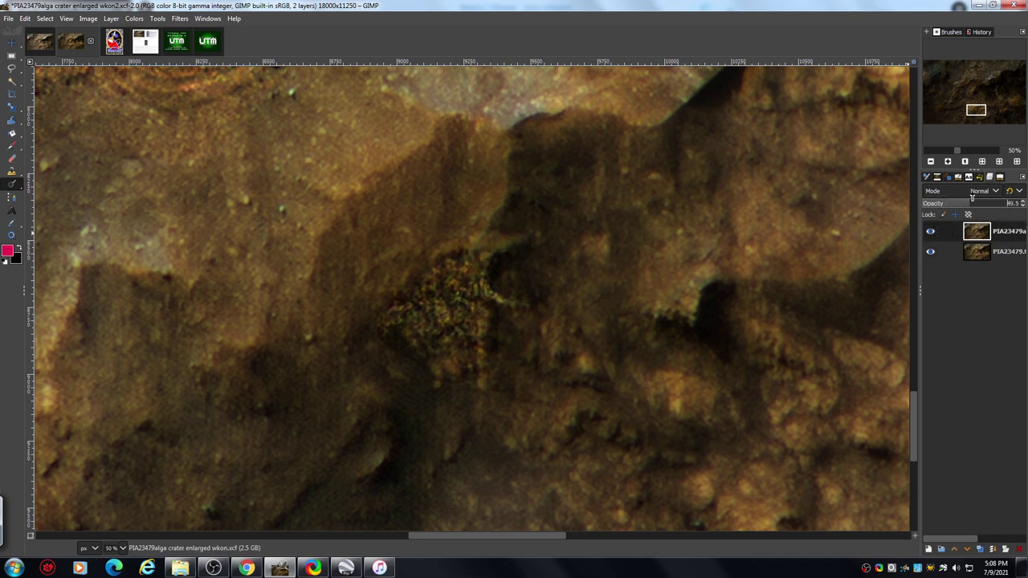
mouse_move(988, 194)
left_mouse_down()
mouse_move(1022, 191)
mouse_move(976, 197)
mouse_move(1024, 193)
mouse_move(987, 197)
left_mouse_up()
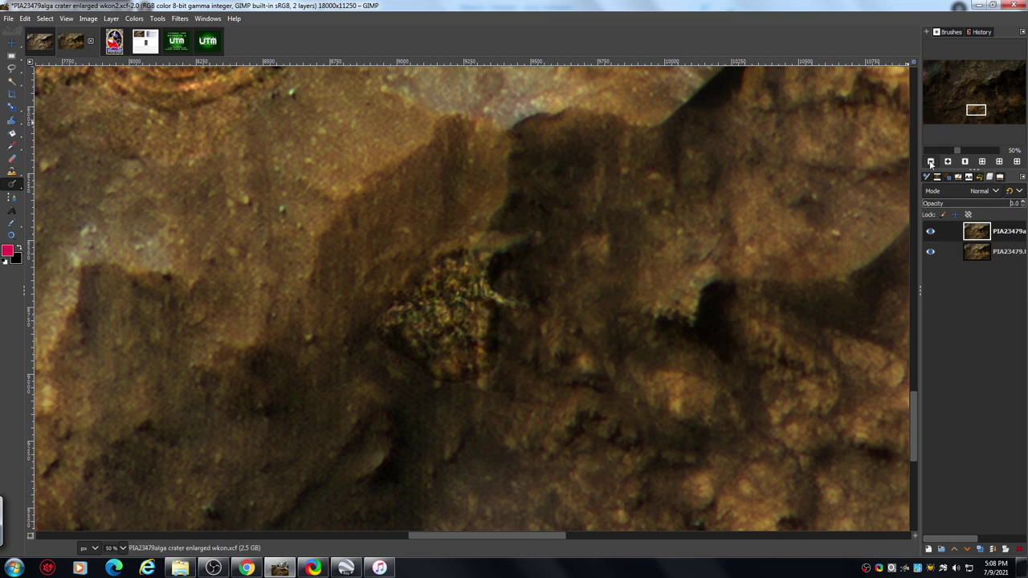
left_click(931, 163)
left_click(931, 162)
left_click(932, 162)
left_click(932, 162)
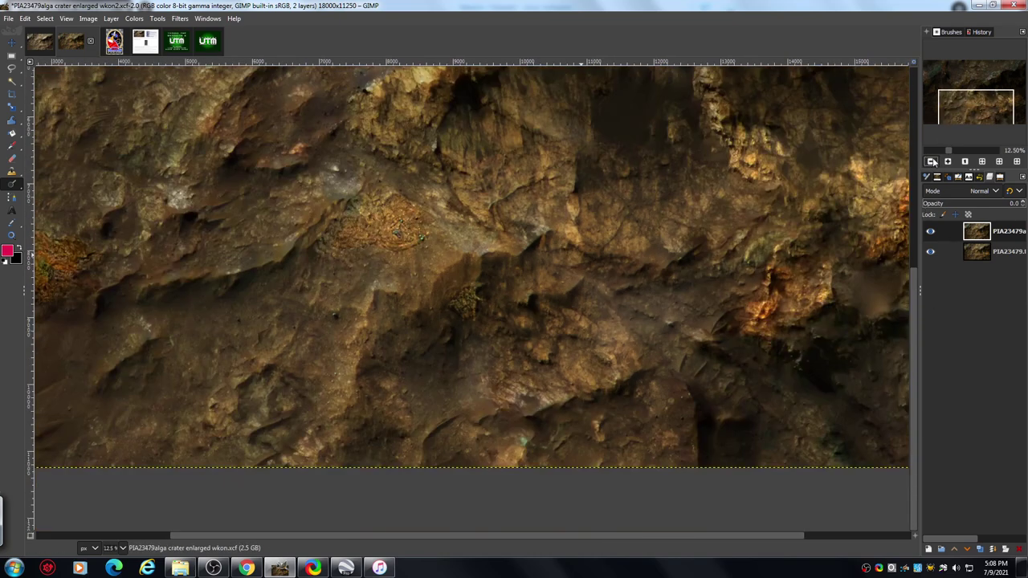
left_click(932, 162)
left_click(932, 162)
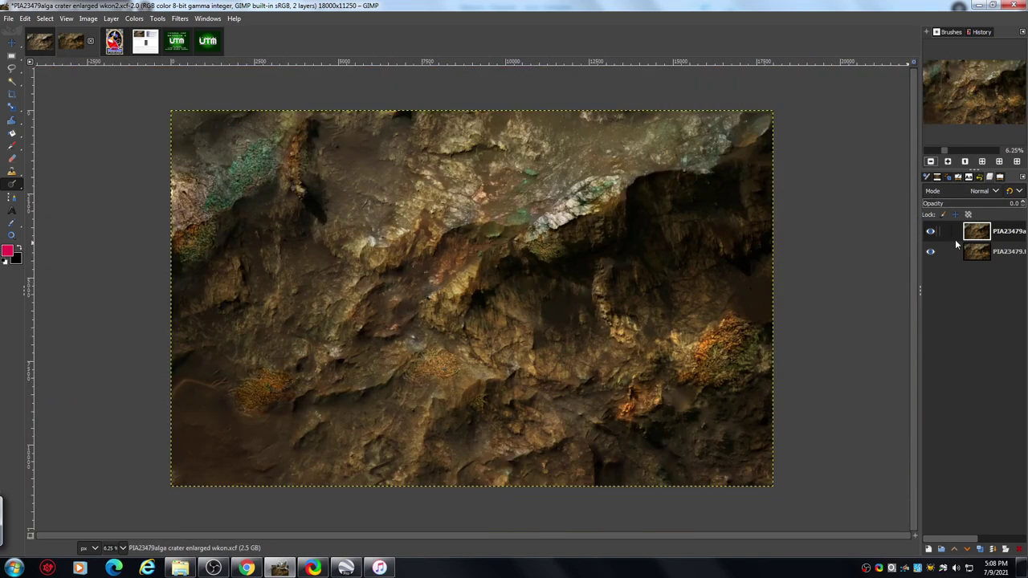
left_click_drag(926, 205, 1023, 204)
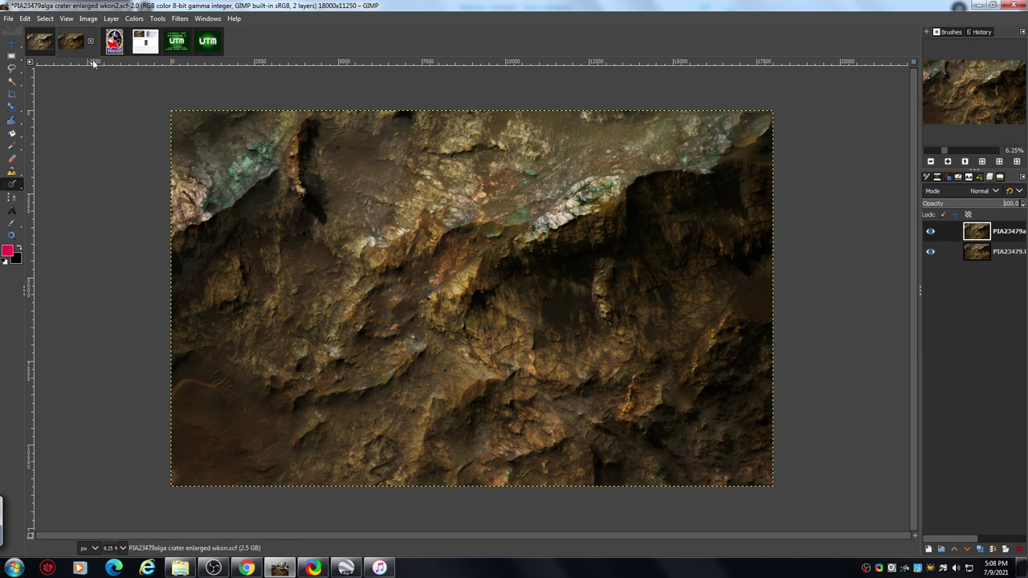
Step: Show the Mars Reconnaissance Orbiter insignia, and switch to Google Earth Pro to enable the CTX, MOC, HRSC and CRISM image browser layers
left_click(114, 43)
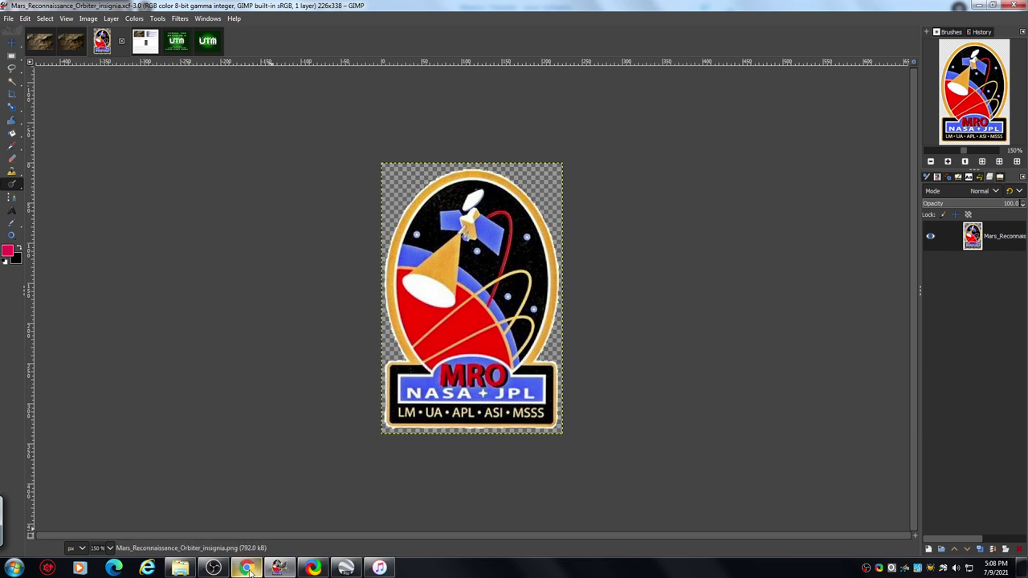
left_click(348, 570)
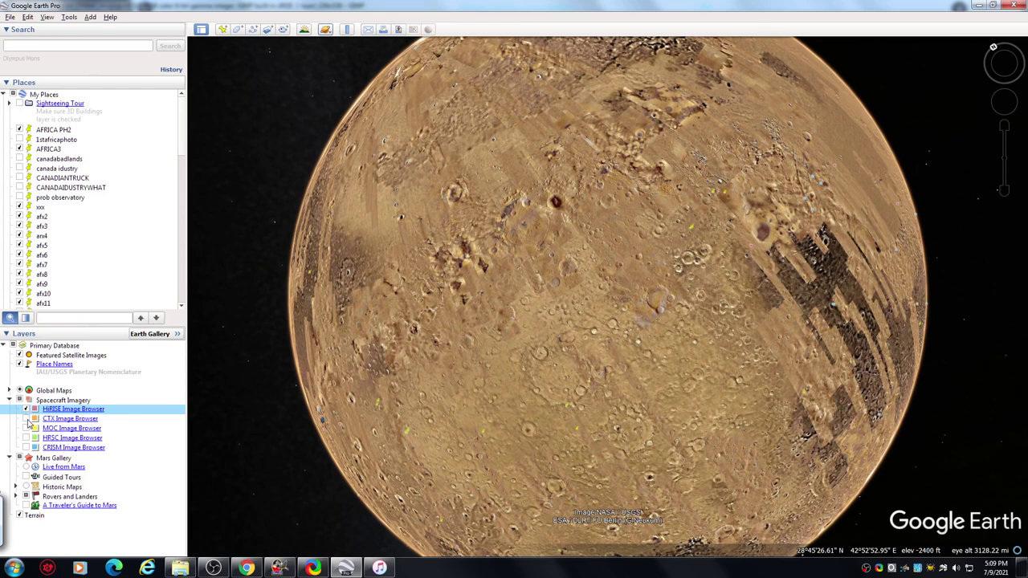
left_click(26, 420)
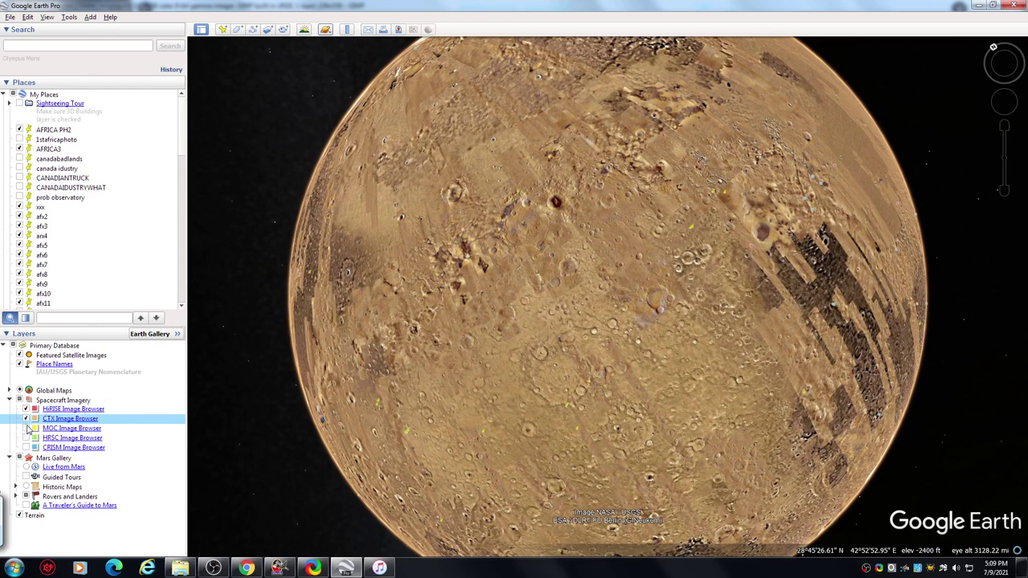
left_click(26, 428)
left_click(25, 438)
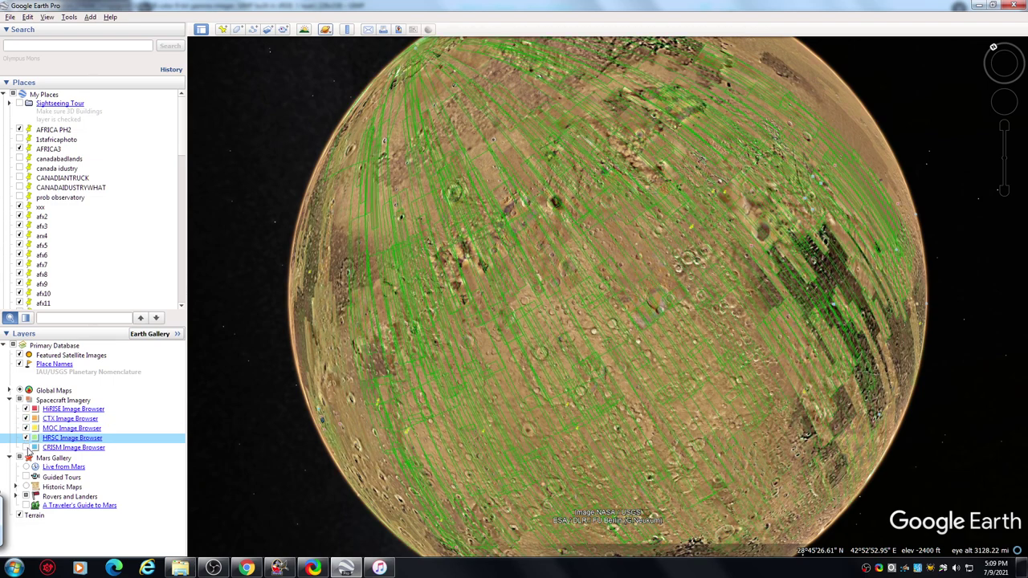
left_click(26, 447)
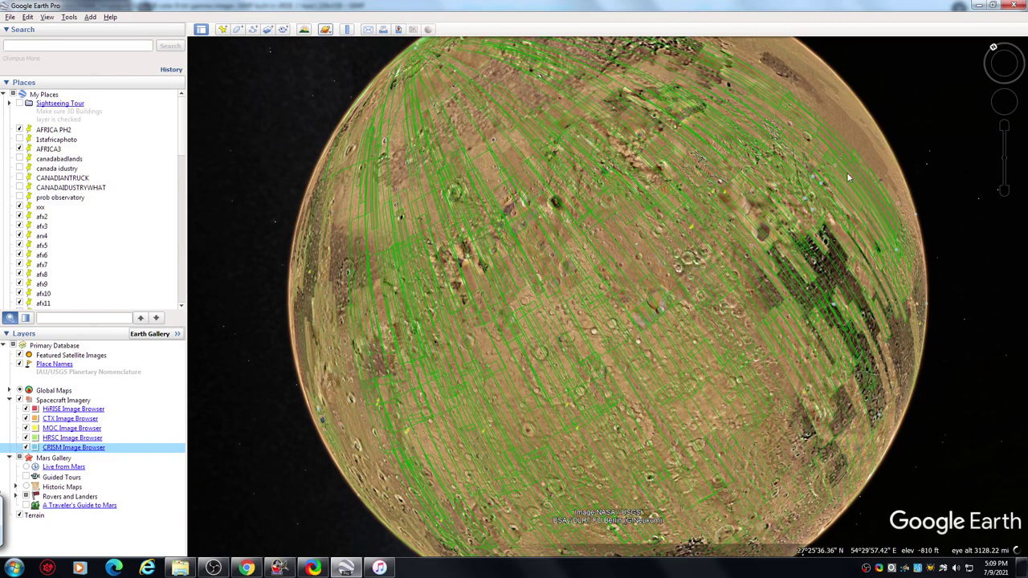
Step: Examine the spacecraft image footprints on Mars around Ares Vallis, Mawrth Vallis and Becquerel, and return to the whole-globe view
left_click_drag(847, 172, 669, 337)
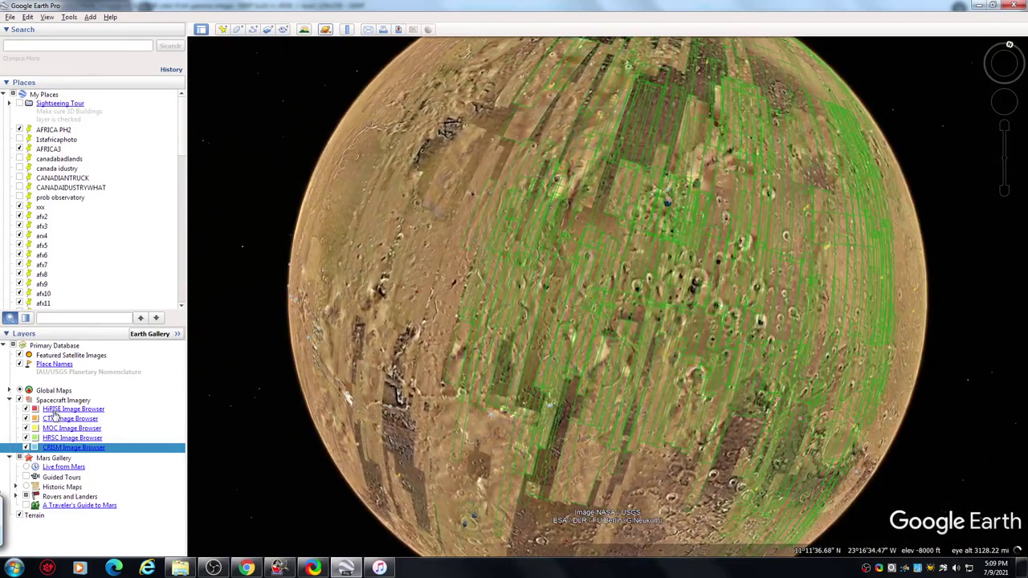
left_click(1004, 124)
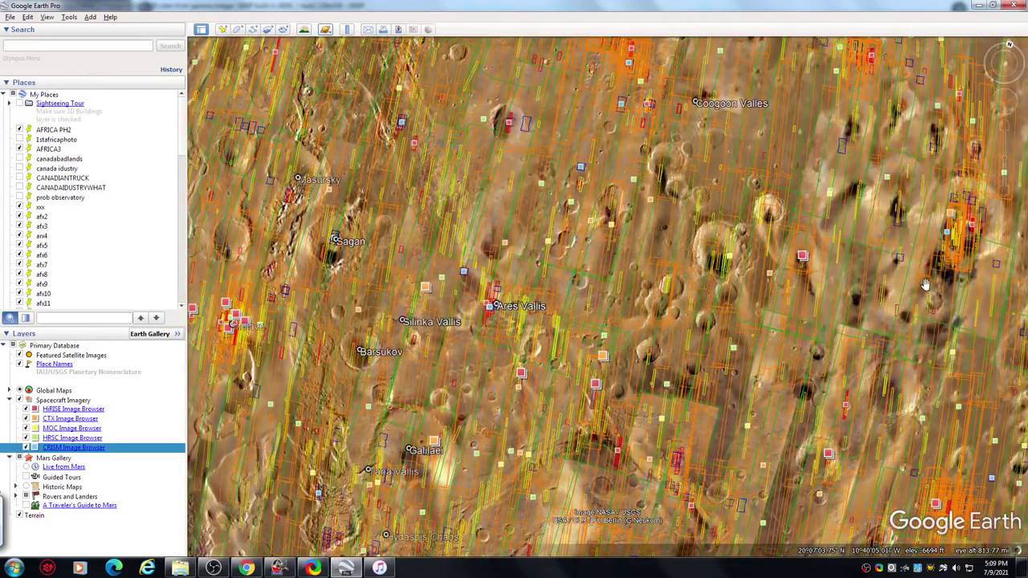
left_click_drag(658, 306, 438, 389)
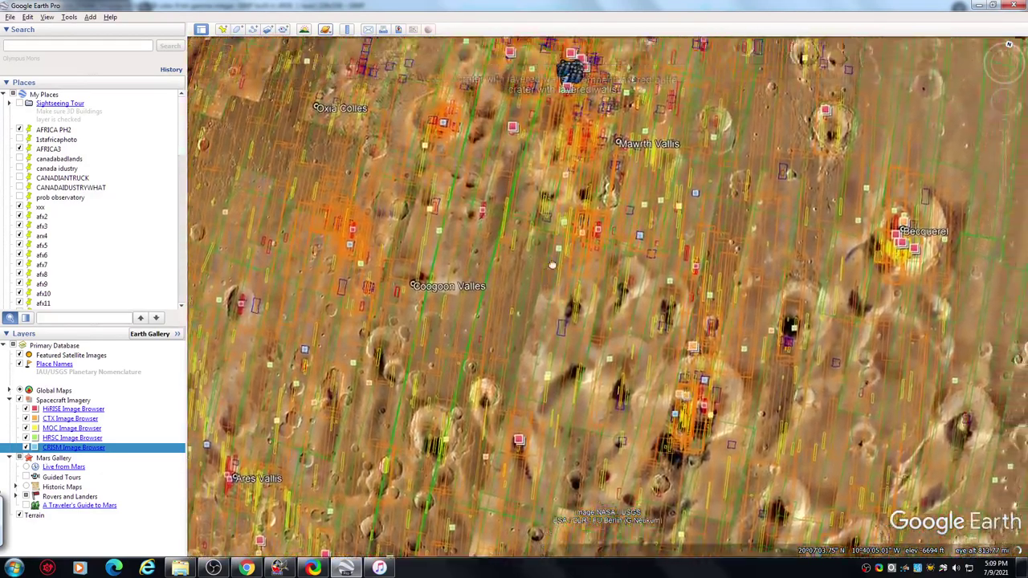
left_click_drag(553, 265, 488, 401)
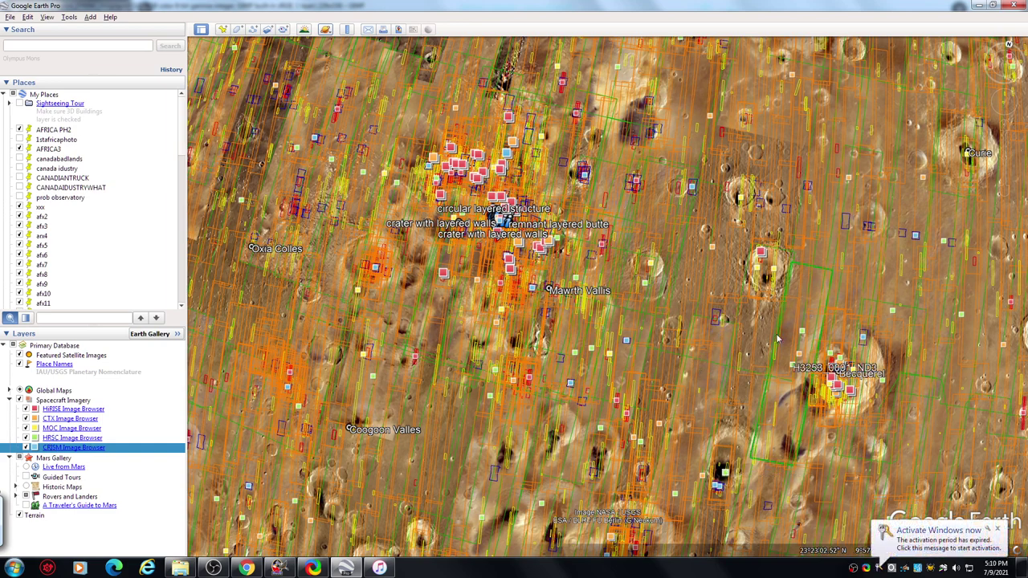
mouse_move(1004, 187)
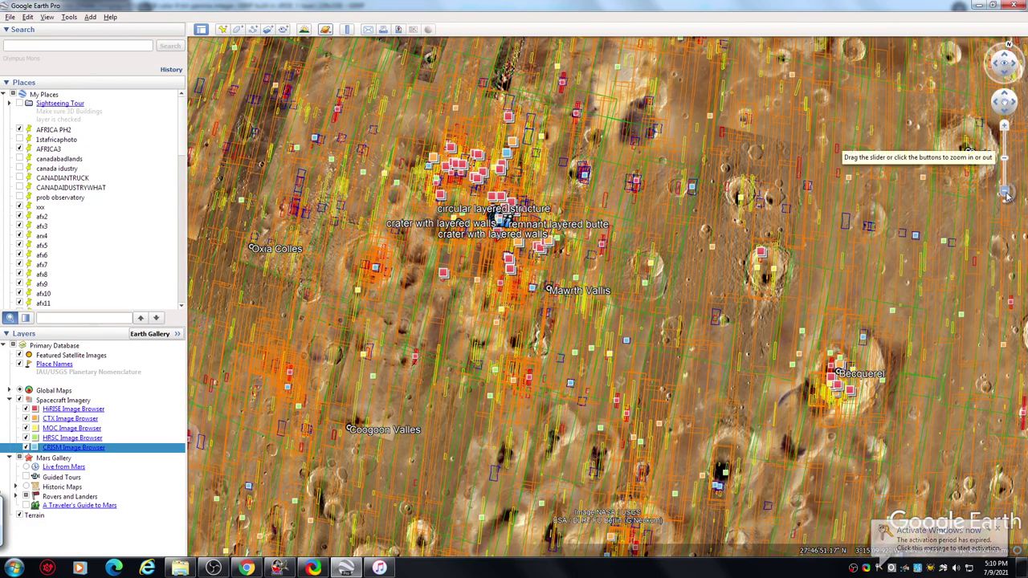
left_click(1004, 190)
left_click(1005, 190)
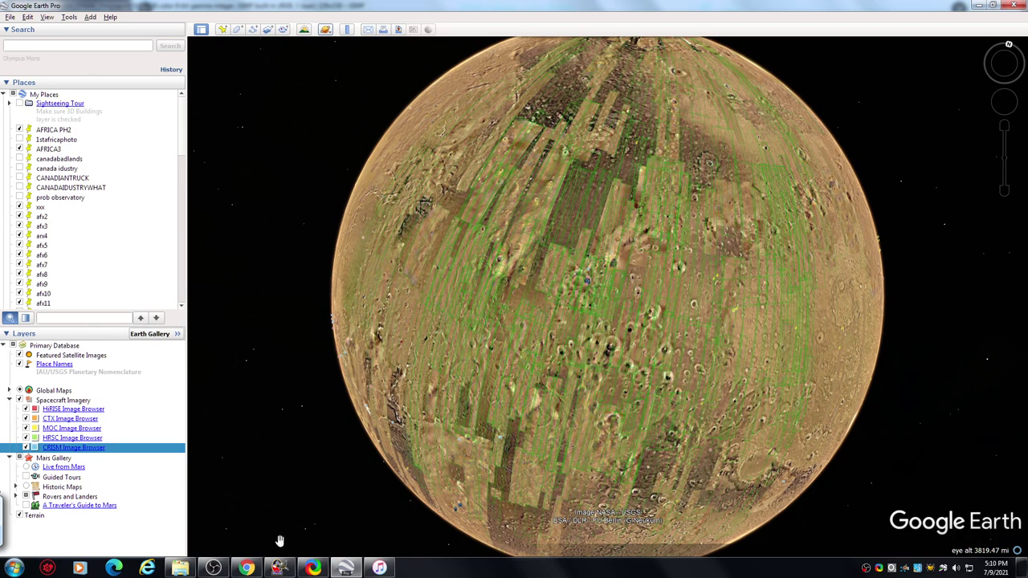
Step: Return to GIMP and view the original Alga Crater image followed by the enlarged two-layer version
left_click(278, 568)
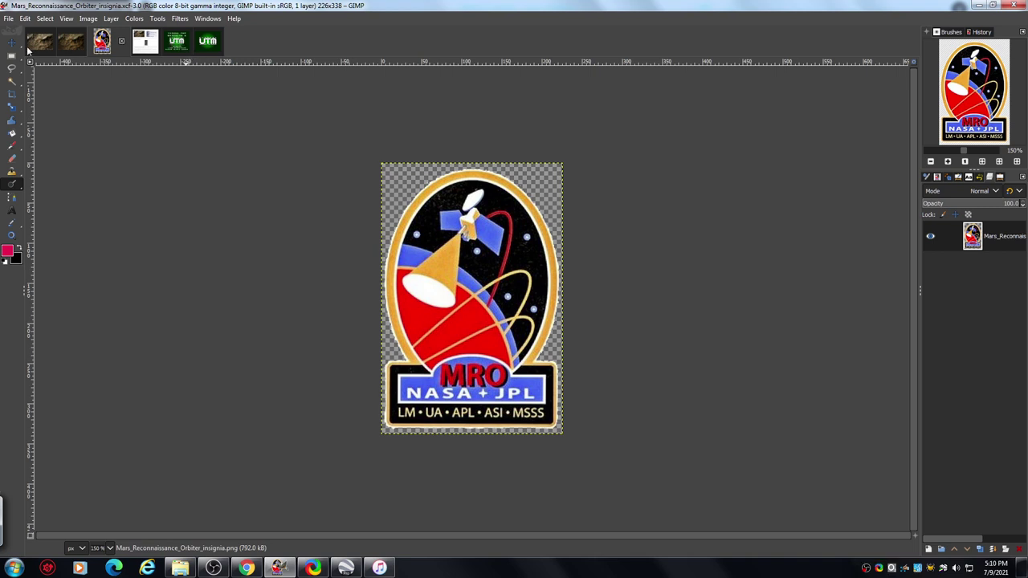
left_click(41, 46)
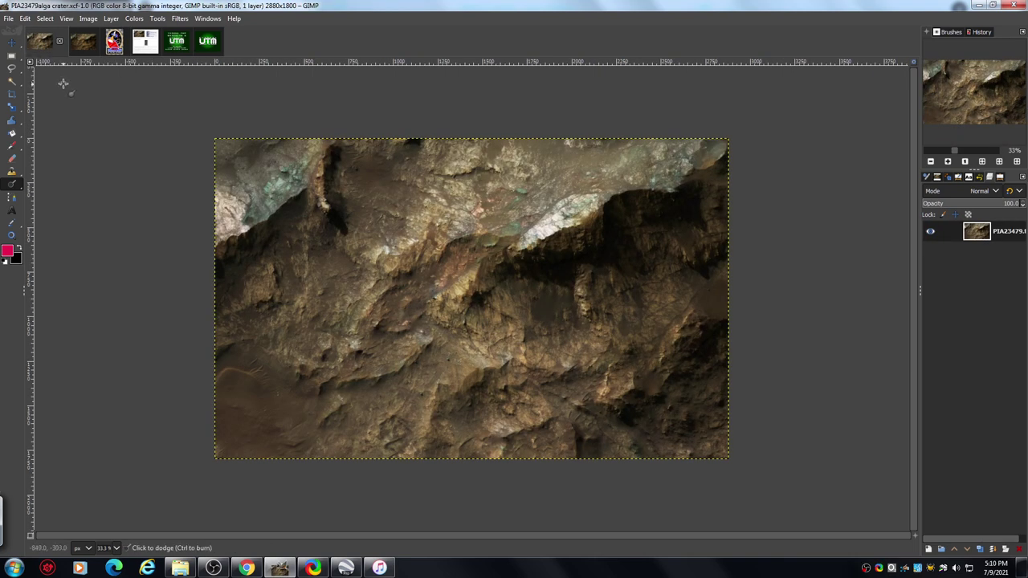
left_click(83, 44)
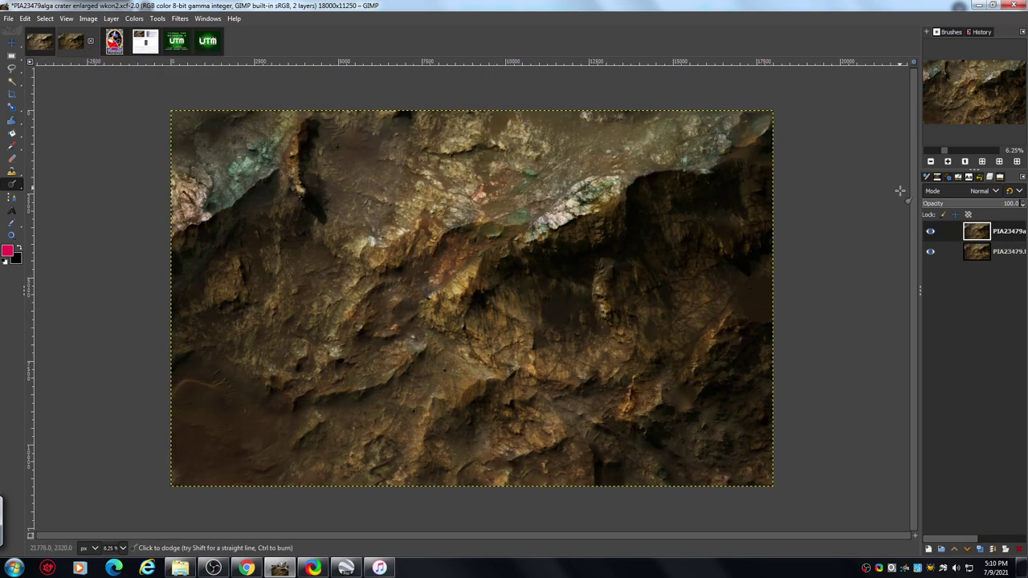
Step: Hide the enlarged image's upper layer to show the dodged version, and display the closing "Thanks for watching" image
left_click(928, 233)
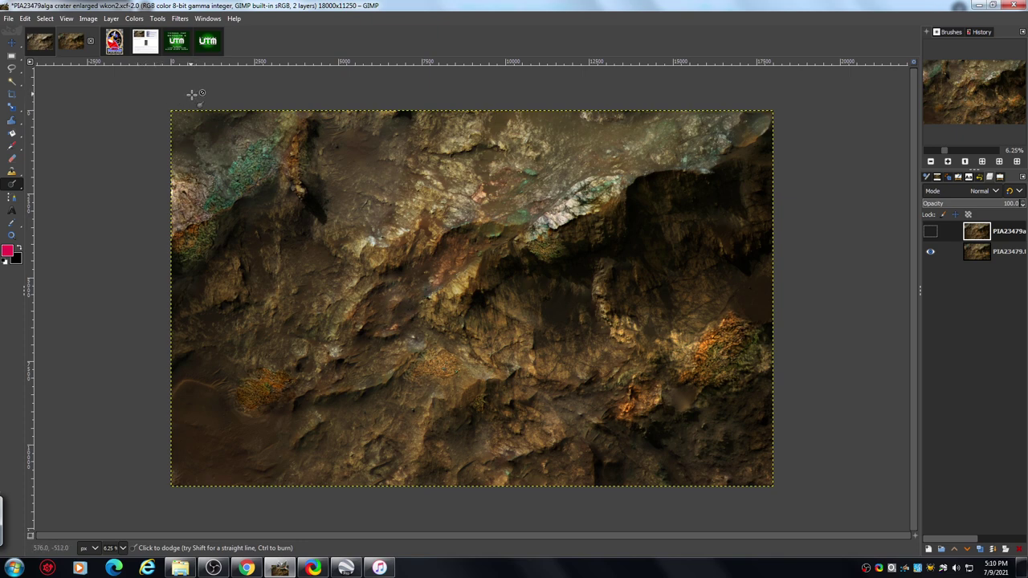
left_click(177, 43)
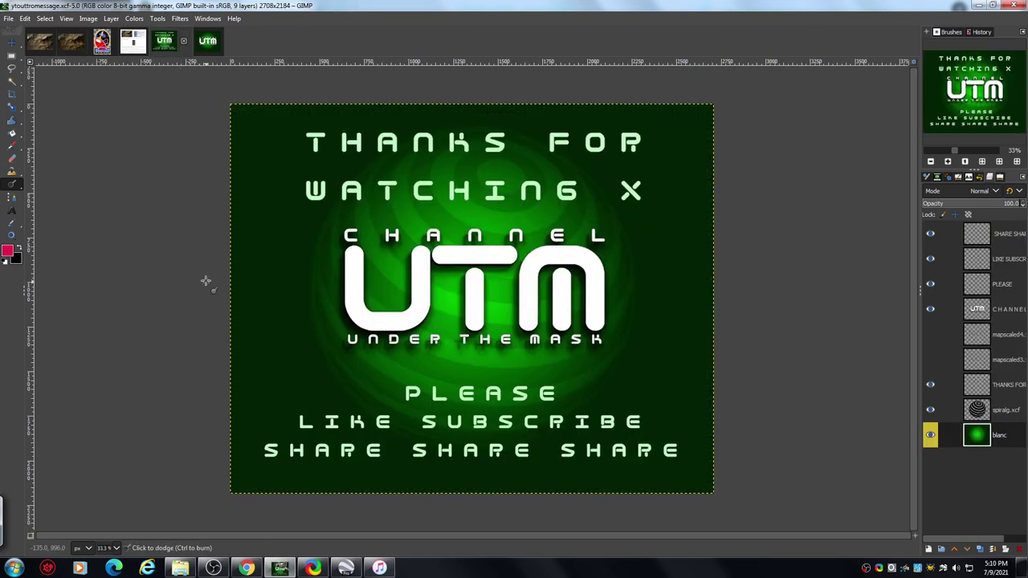